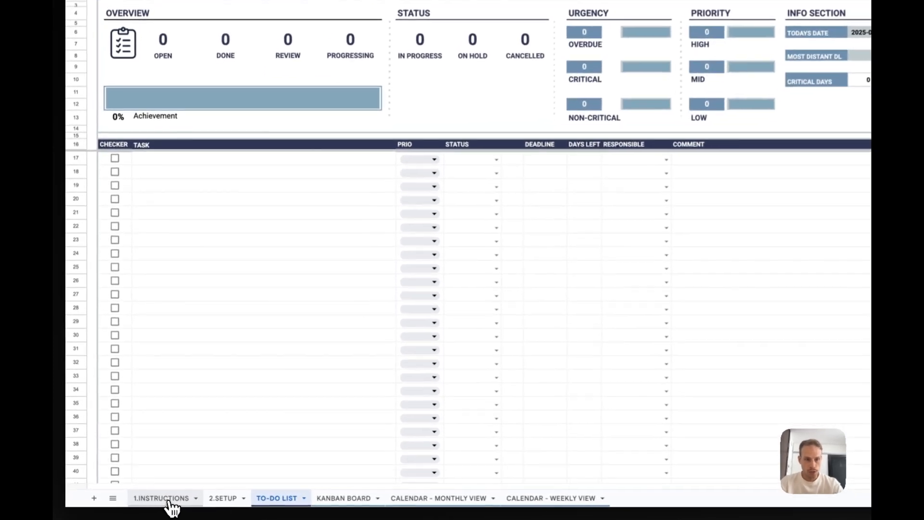
# - Read through the step-by-step guide on the INSTRUCTIONS sheet, including its Dashboard and Kanban Board sections
pyautogui.click(169, 501)
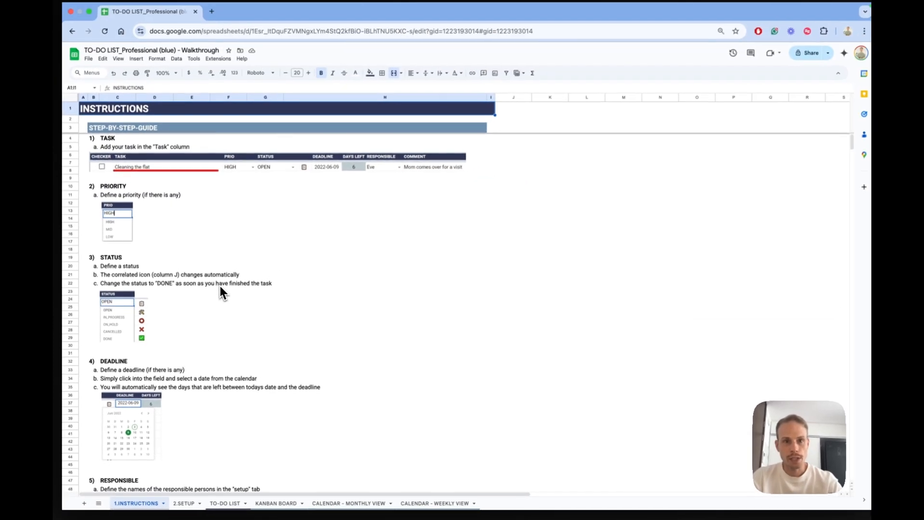
pyautogui.scroll(-10, 216, 289)
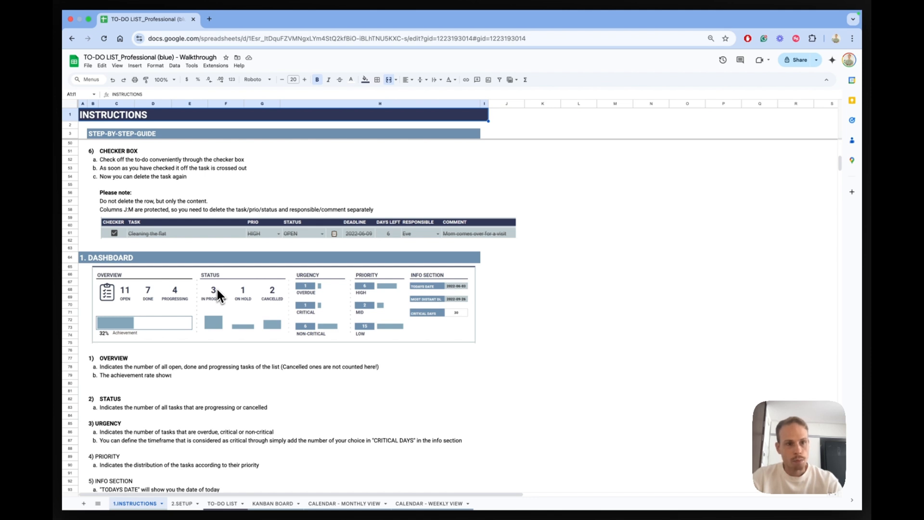
pyautogui.scroll(-2, 218, 291)
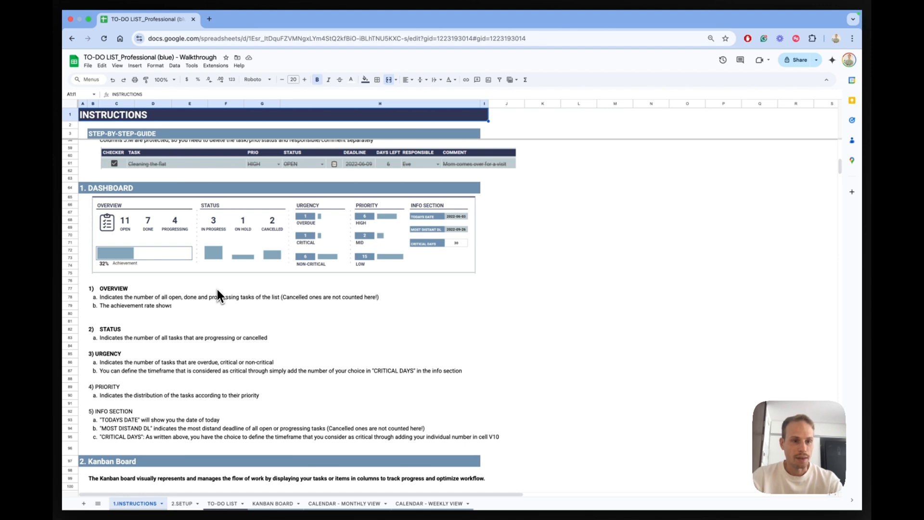
pyautogui.scroll(-4, 217, 290)
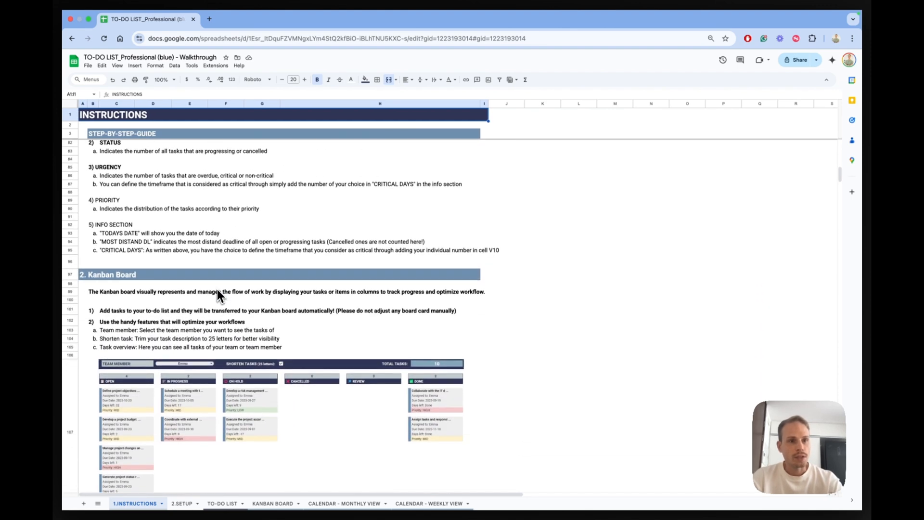
pyautogui.scroll(-3, 217, 290)
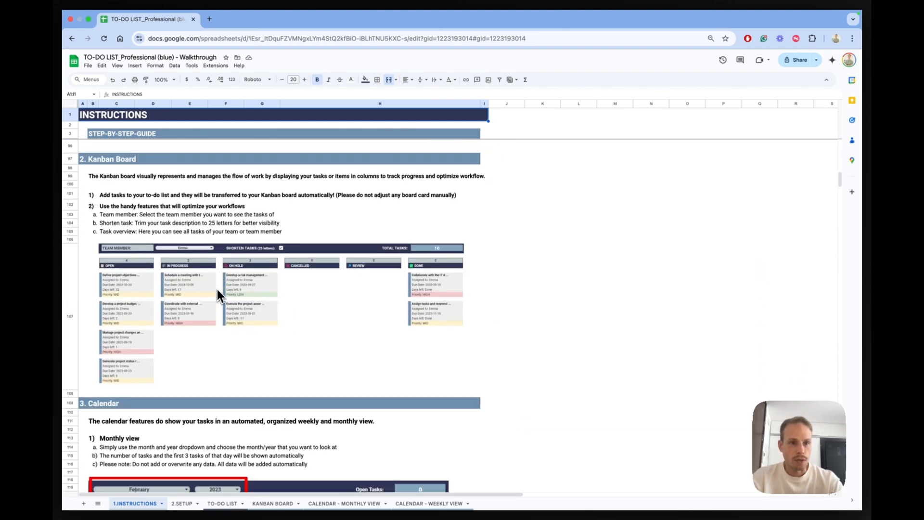
pyautogui.scroll(15, 216, 287)
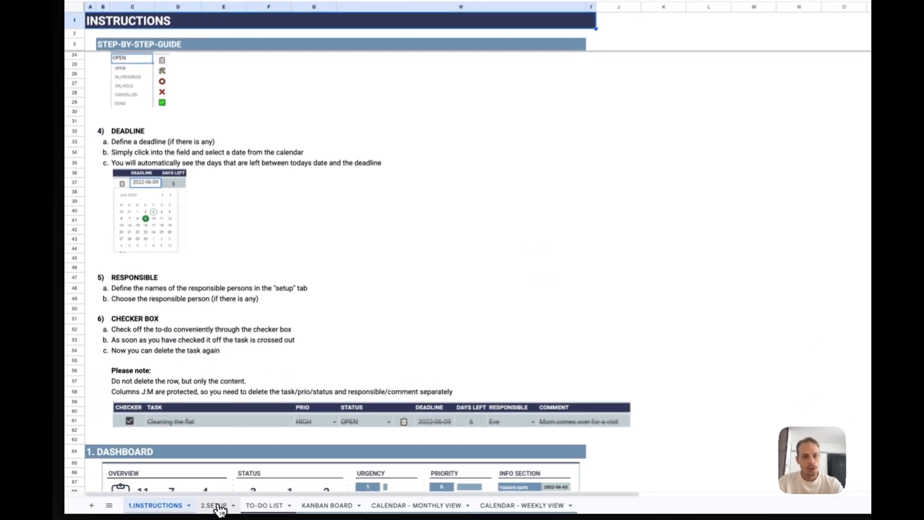
# - Look through the SETUP, TO-DO LIST, KANBAN BOARD, monthly calendar and weekly calendar sheets, ending on the TO-DO LIST
pyautogui.click(217, 505)
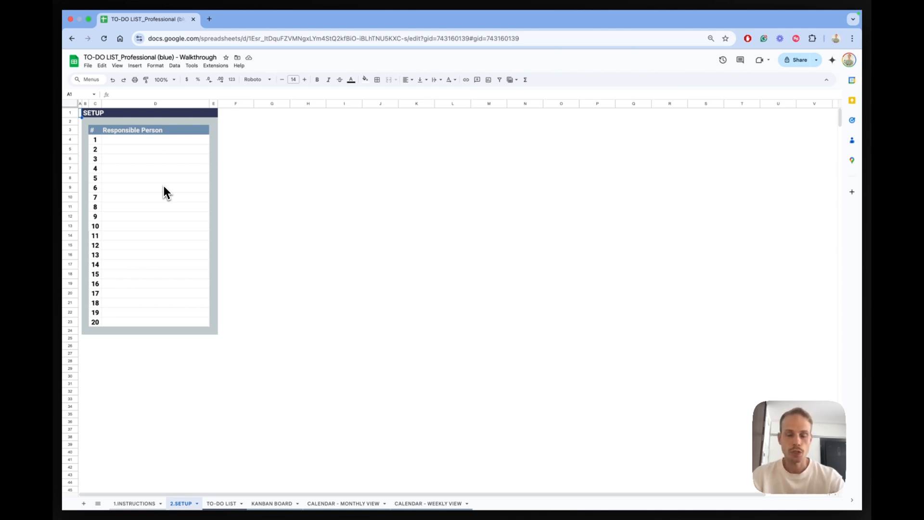
pyautogui.click(232, 504)
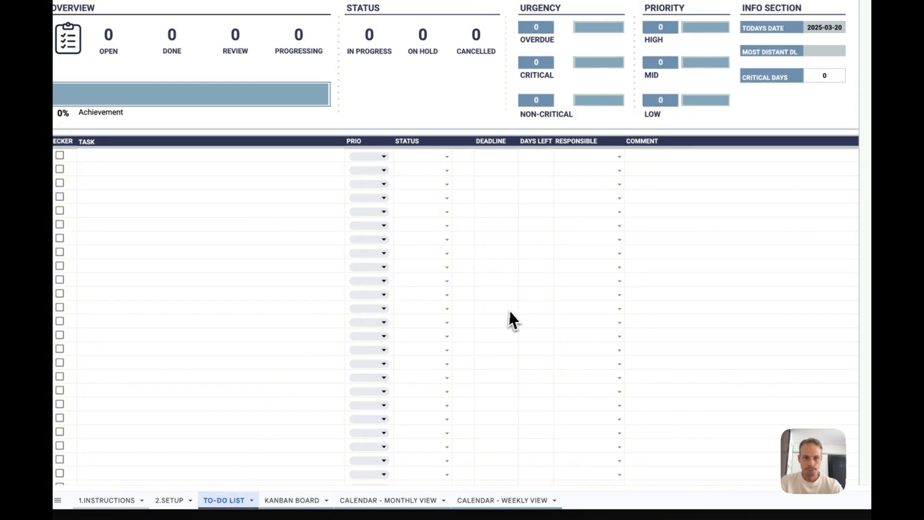
pyautogui.click(288, 502)
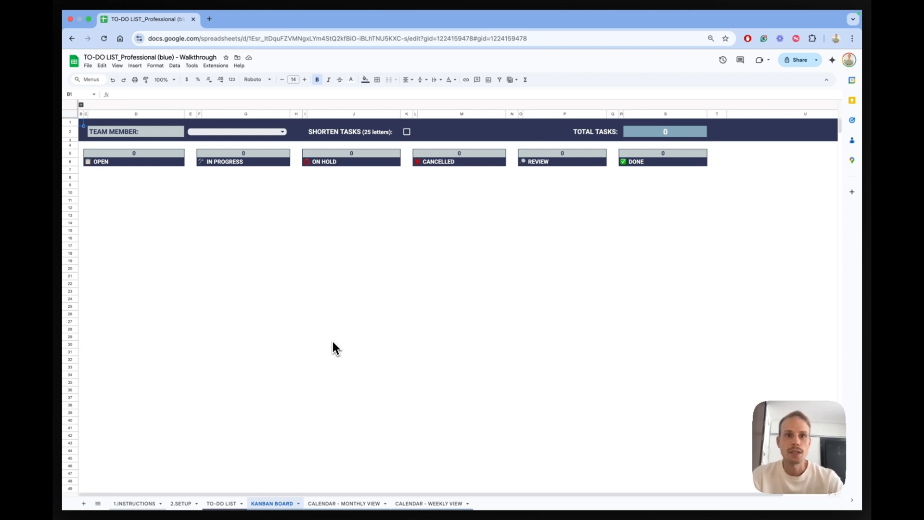
pyautogui.click(354, 503)
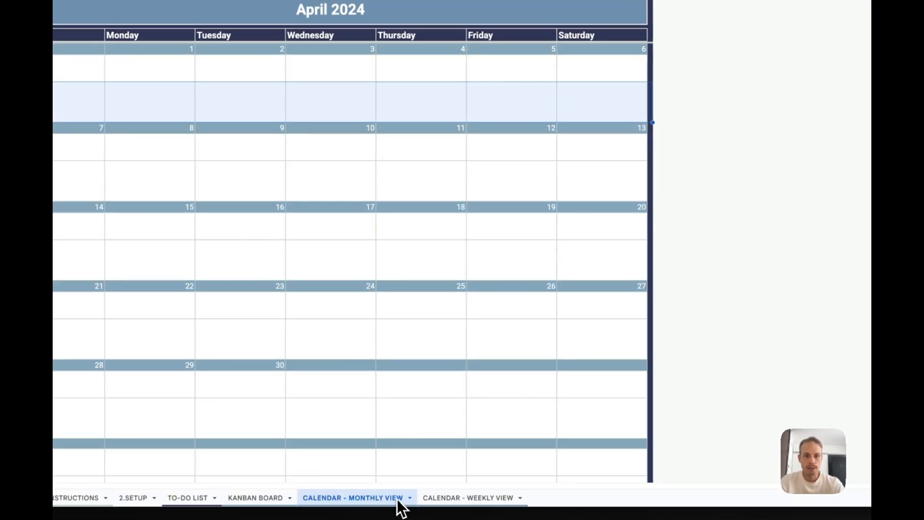
pyautogui.click(471, 499)
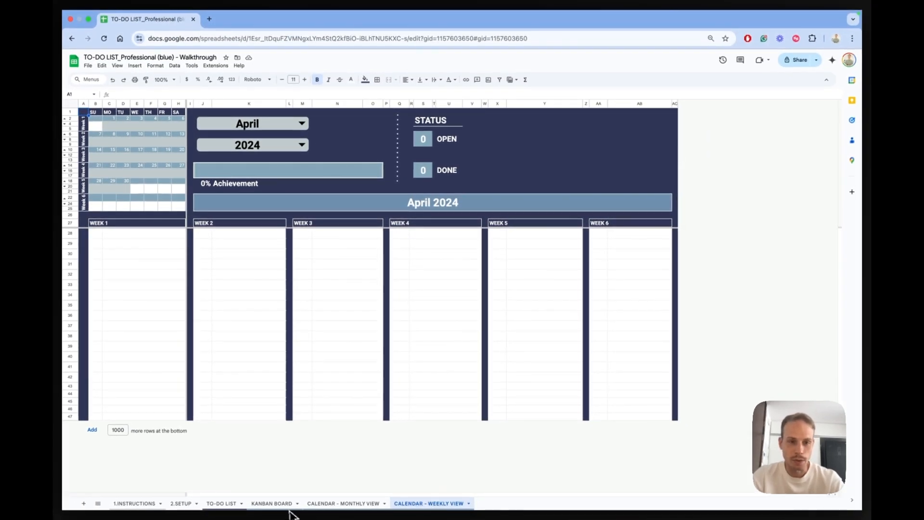
pyautogui.click(234, 504)
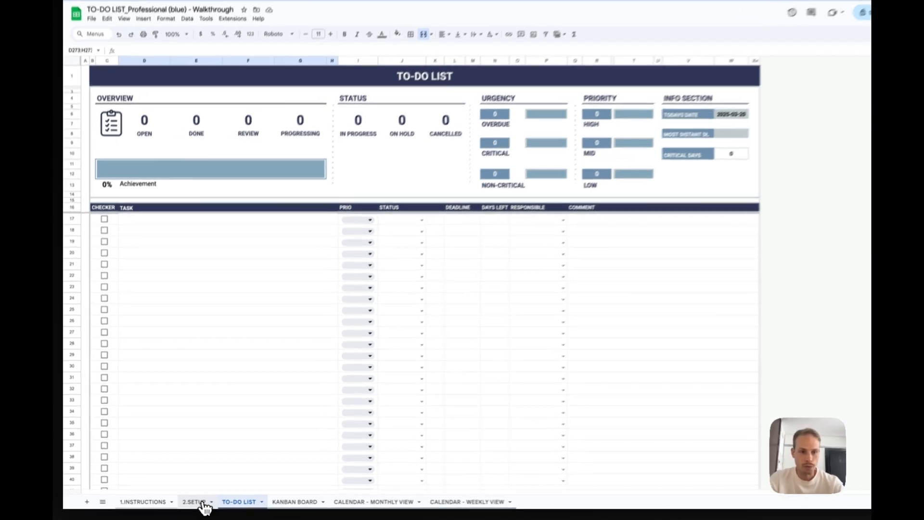
# - Enter the four team members' first names in rows 1 to 4 of the Responsible Person list on the SETUP sheet
pyautogui.click(197, 502)
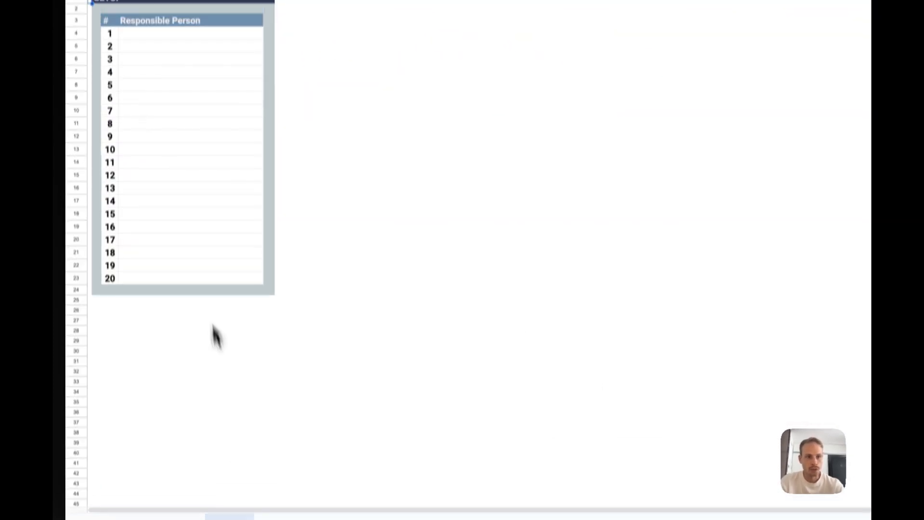
pyautogui.write('Emma')
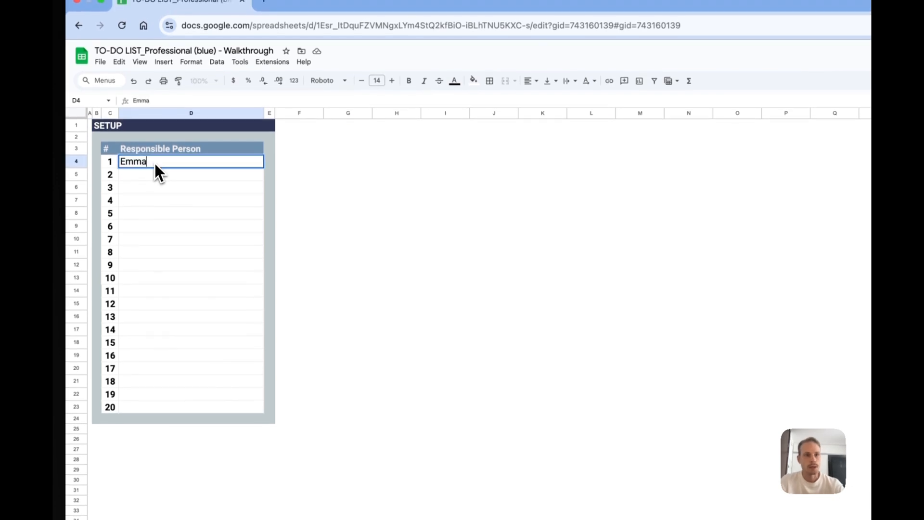
pyautogui.press('Return')
pyautogui.write('Peter')
pyautogui.press('Return')
pyautogui.write('Adam')
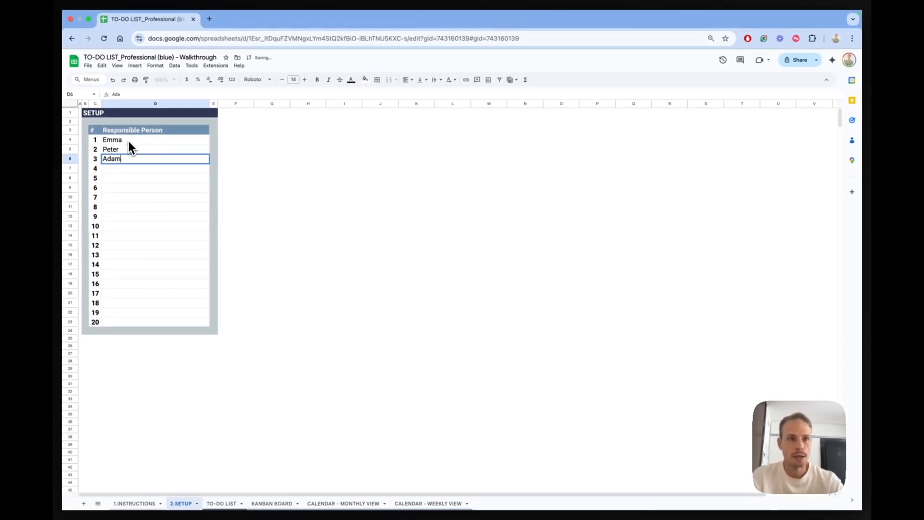
pyautogui.press('Return')
pyautogui.write('Karen')
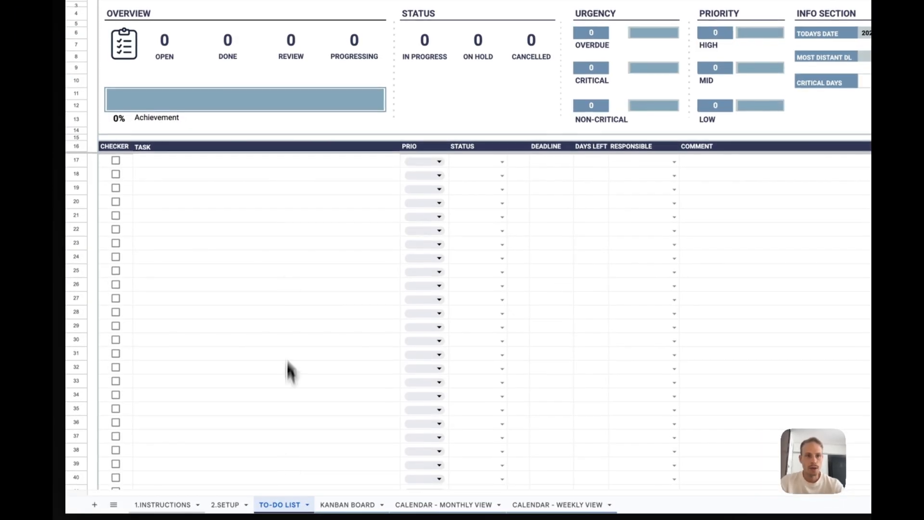
# - Add the task "Prepare weekly report" in the first task row of the TO-DO LIST sheet
pyautogui.click(258, 164)
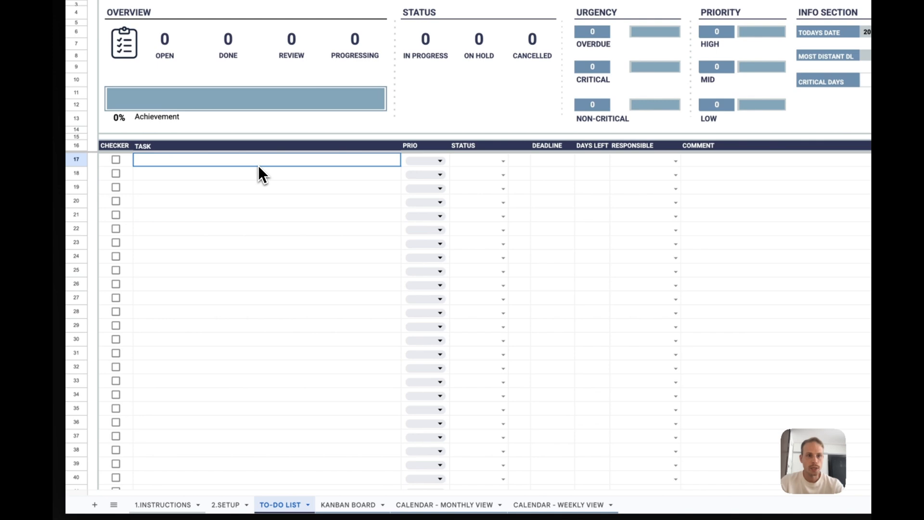
pyautogui.write('Prepare we')
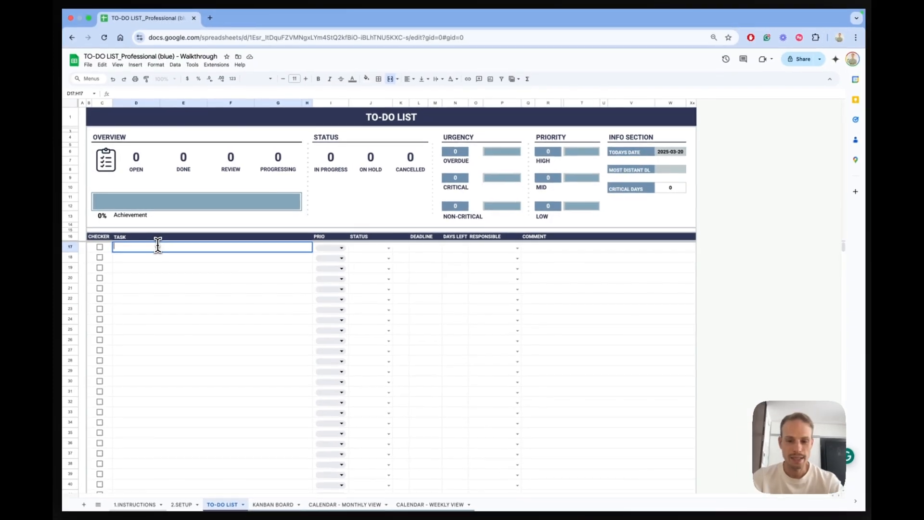
pyautogui.write('ekly report')
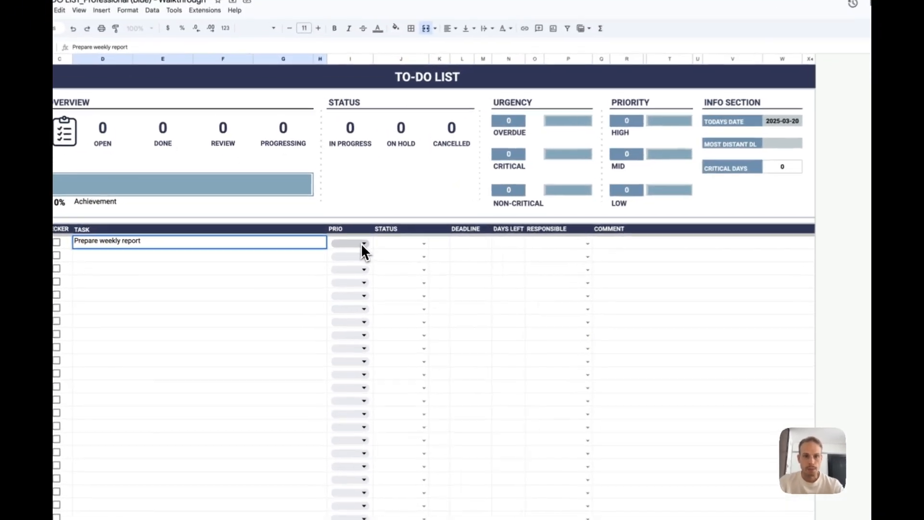
# - Set the "Prepare weekly report" task's priority to MID and its status to OPEN
pyautogui.click(362, 244)
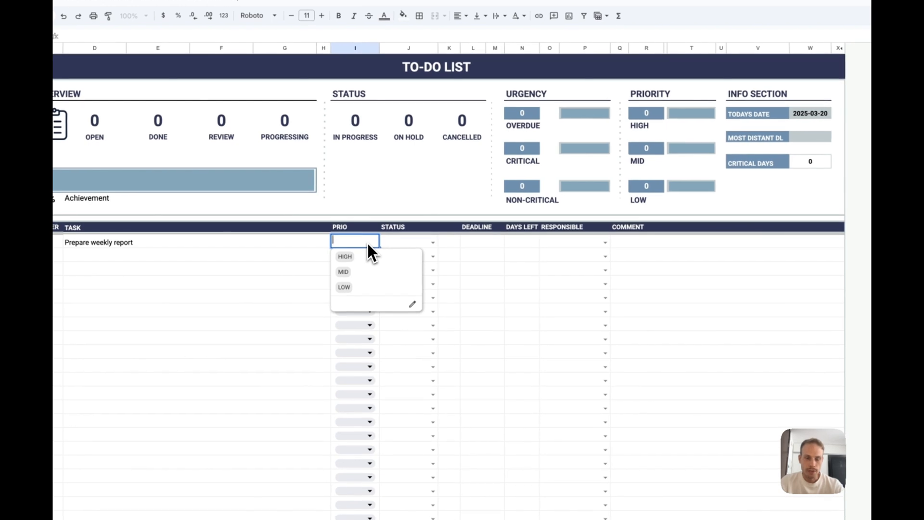
pyautogui.click(384, 276)
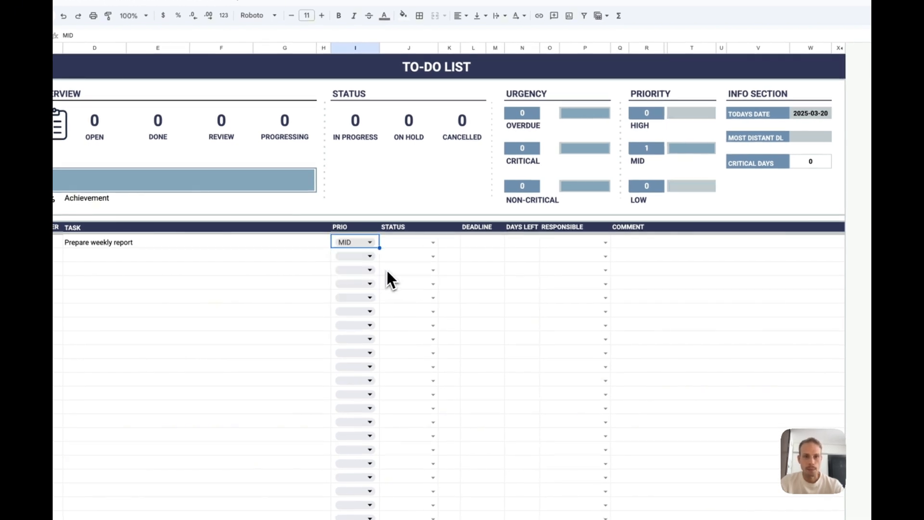
pyautogui.click(433, 244)
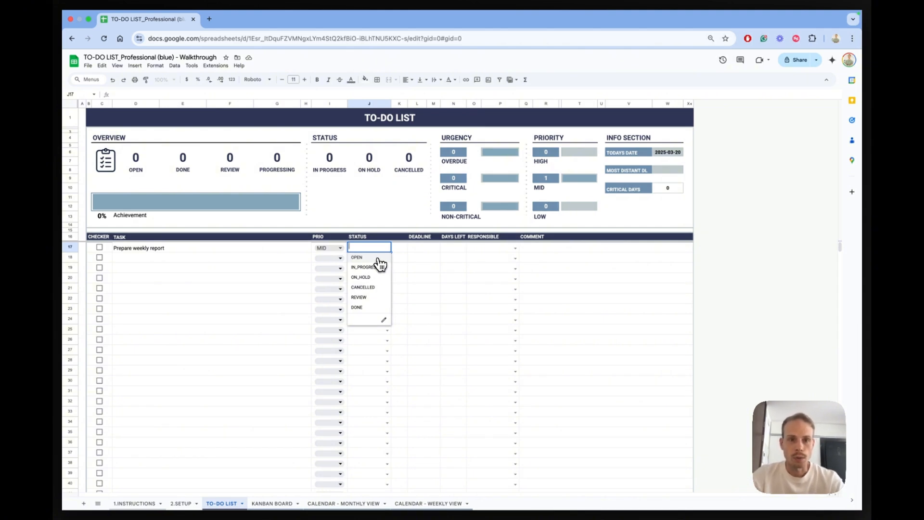
pyautogui.click(376, 259)
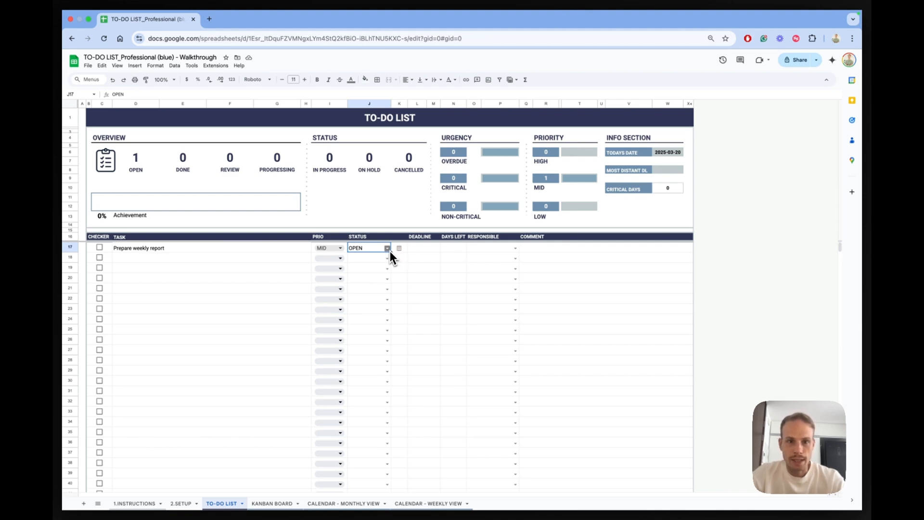
# - Try the statuses IN_PROGRESS, ON_HOLD, CANCELLED, REVIEW and DONE on the "Prepare weekly report" task, ending back on OPEN
pyautogui.click(387, 248)
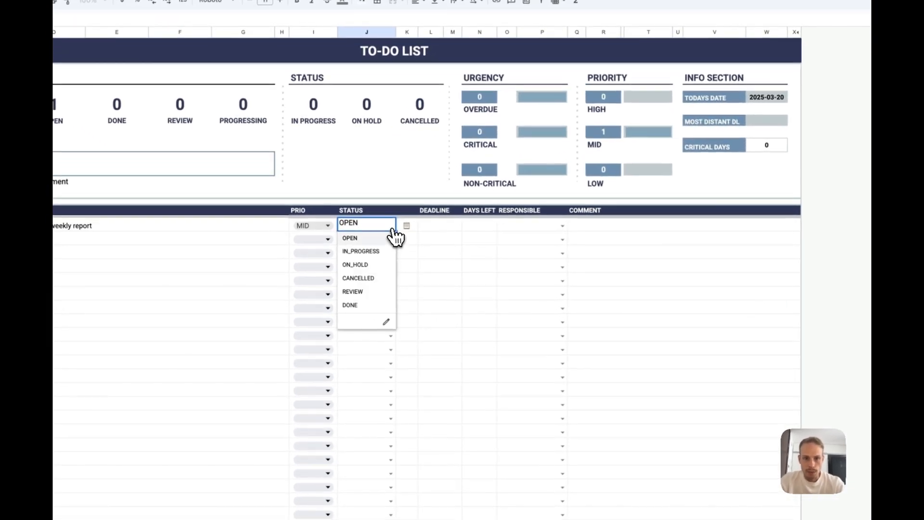
pyautogui.click(379, 251)
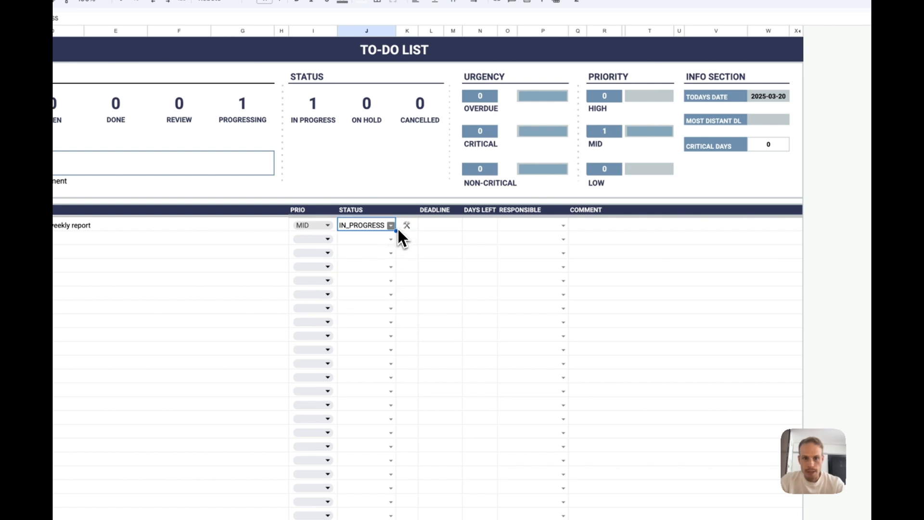
pyautogui.click(391, 226)
pyautogui.click(381, 263)
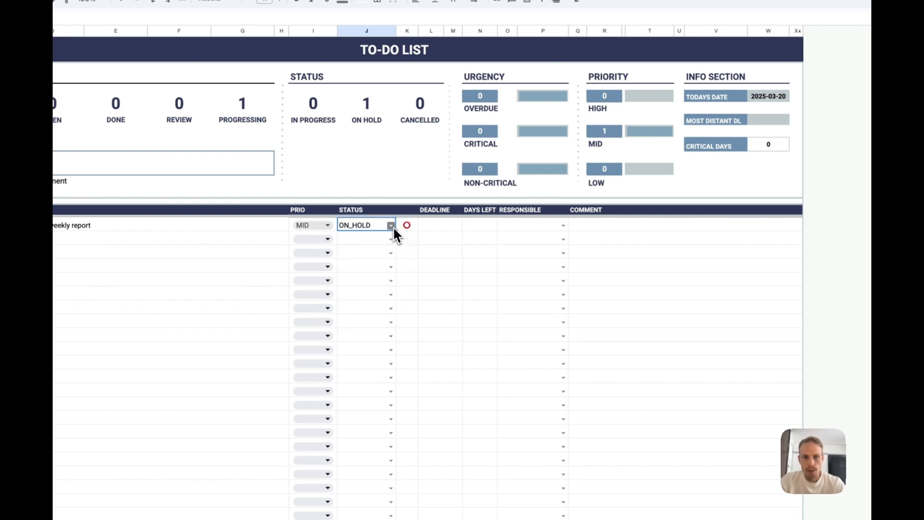
pyautogui.click(391, 226)
pyautogui.click(376, 278)
pyautogui.click(392, 226)
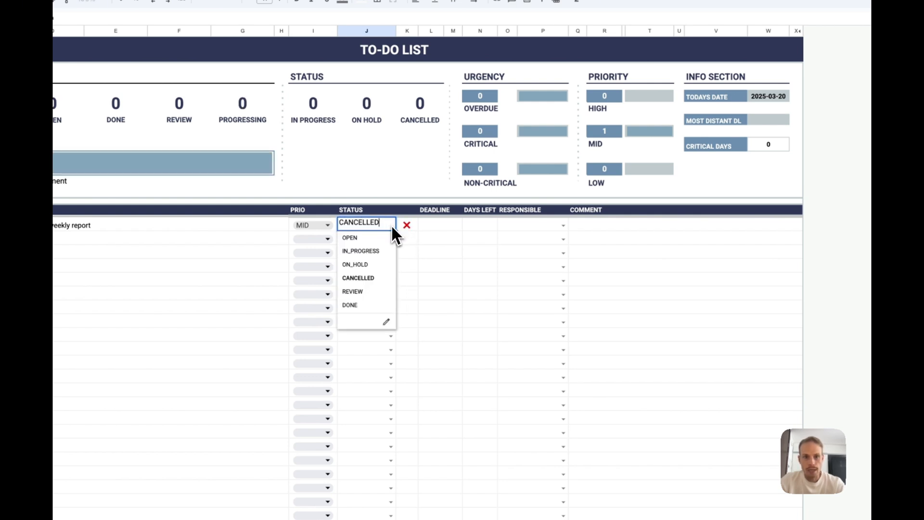
pyautogui.click(378, 290)
pyautogui.click(391, 225)
pyautogui.click(380, 303)
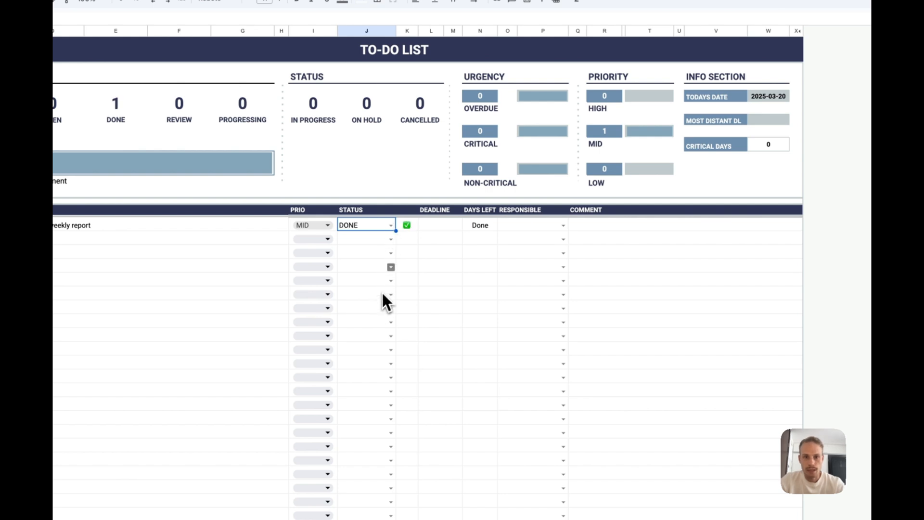
pyautogui.click(391, 225)
pyautogui.click(375, 238)
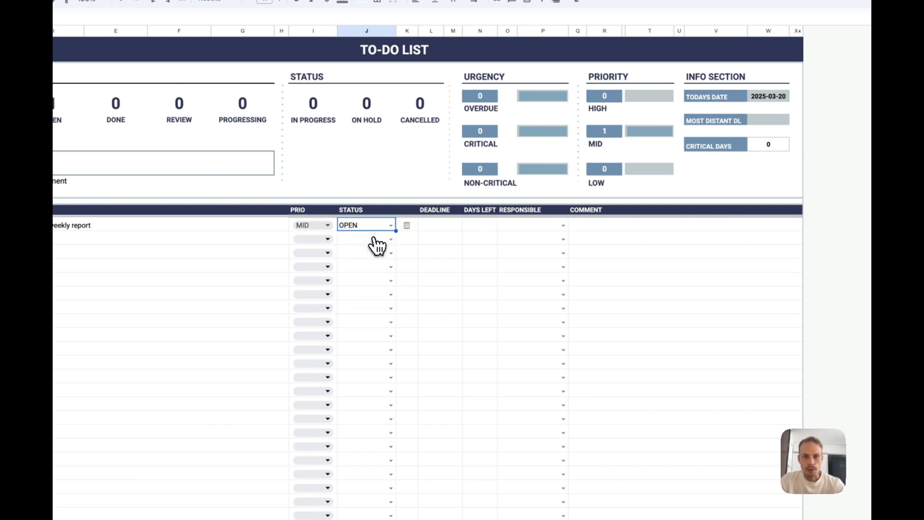
# - Set the "Prepare weekly report" deadline to 2025-03-31 and assign the task to the first team member offered
pyautogui.doubleClick(435, 227)
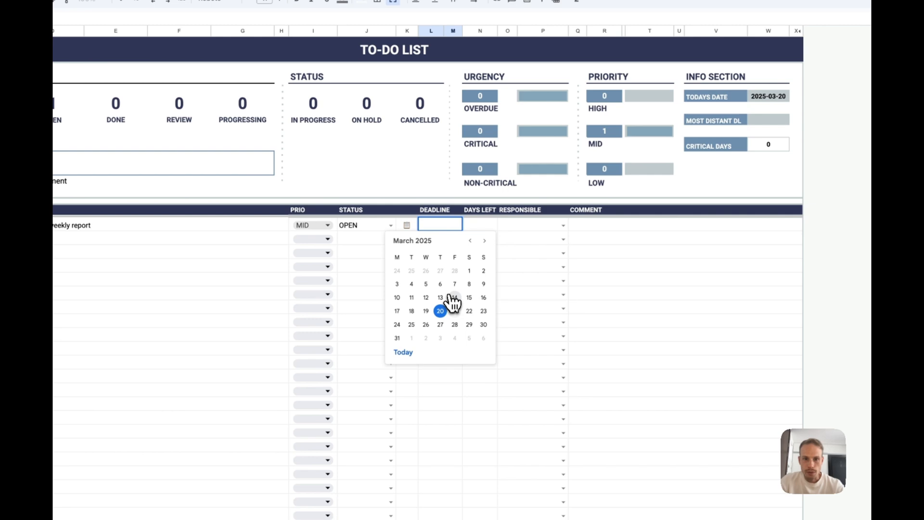
pyautogui.click(398, 338)
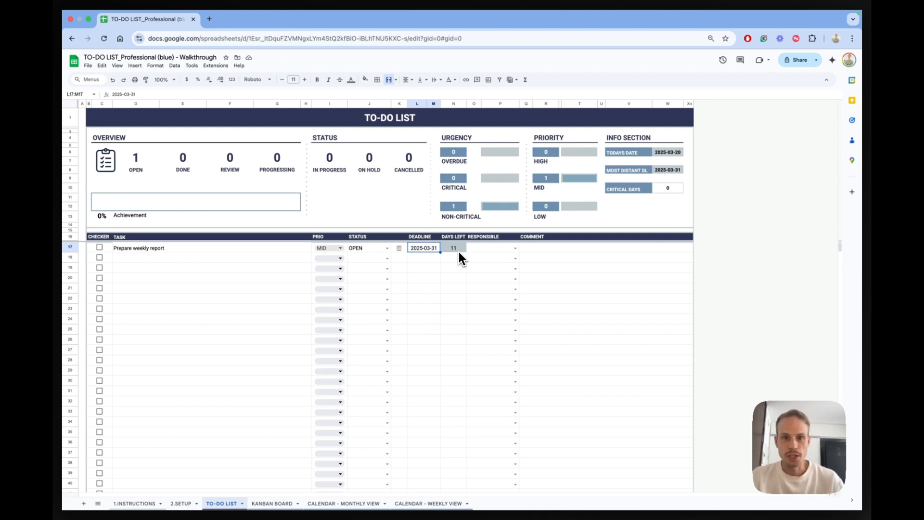
pyautogui.click(515, 248)
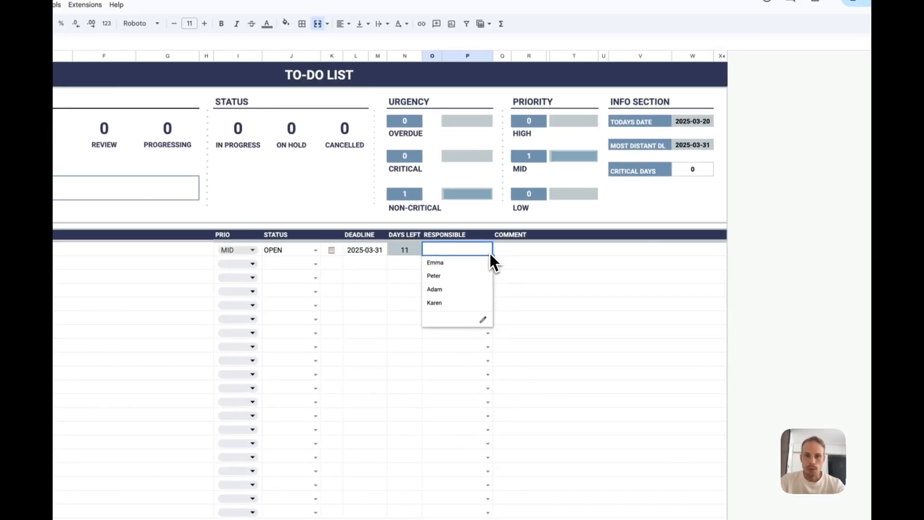
pyautogui.click(475, 265)
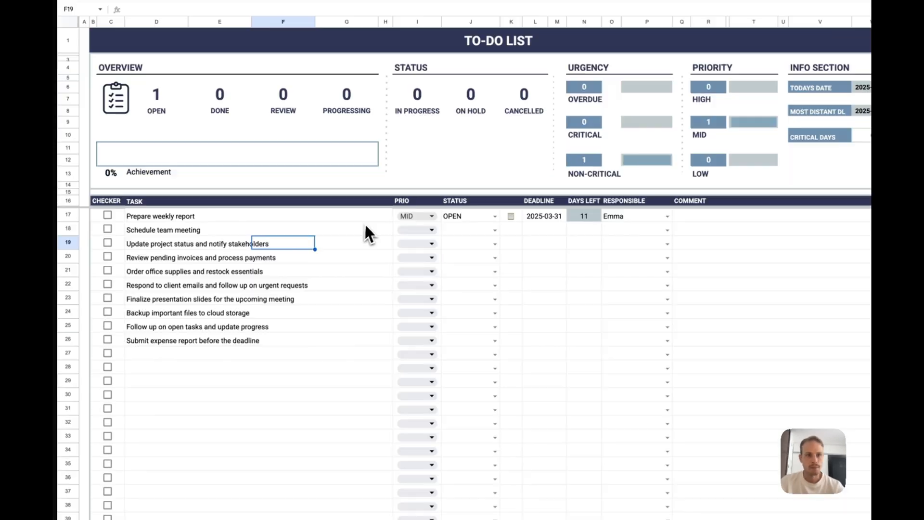
# - Set the "Schedule team meeting" task's priority to HIGH and its status to OPEN
pyautogui.click(342, 258)
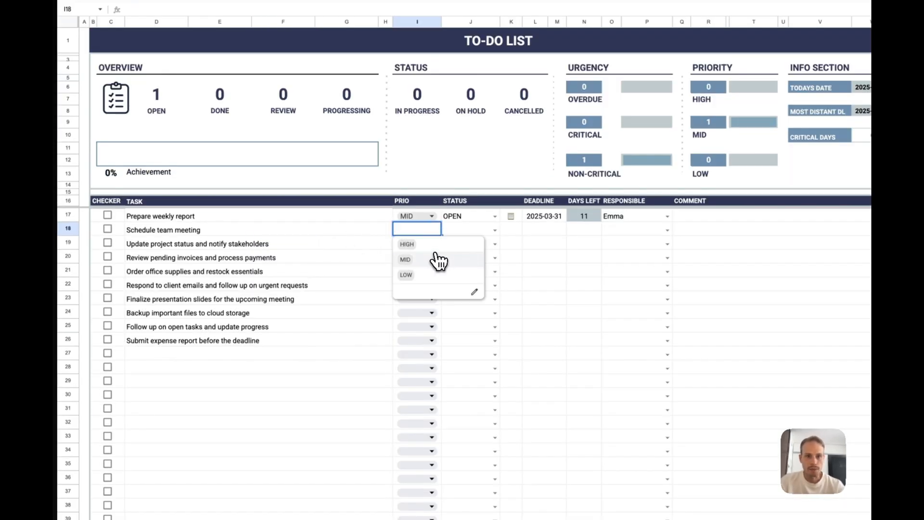
pyautogui.click(437, 245)
pyautogui.click(438, 247)
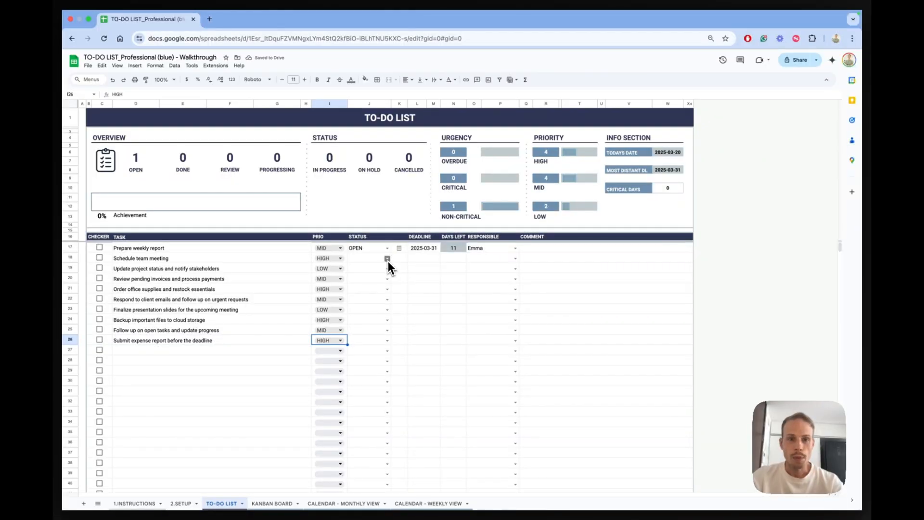
pyautogui.click(469, 229)
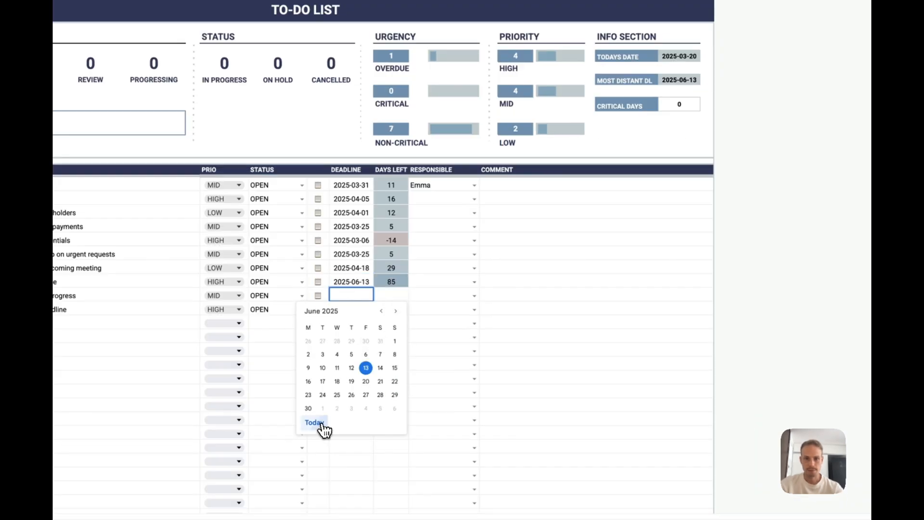
# - Assign a responsible team member to every task from "Schedule team meeting" through "Submit expense report before the deadline"
pyautogui.click(515, 258)
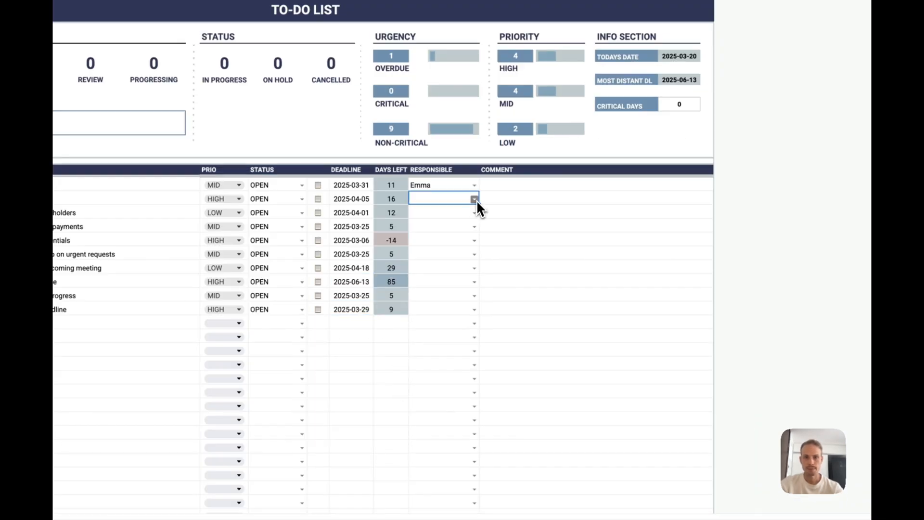
pyautogui.click(477, 362)
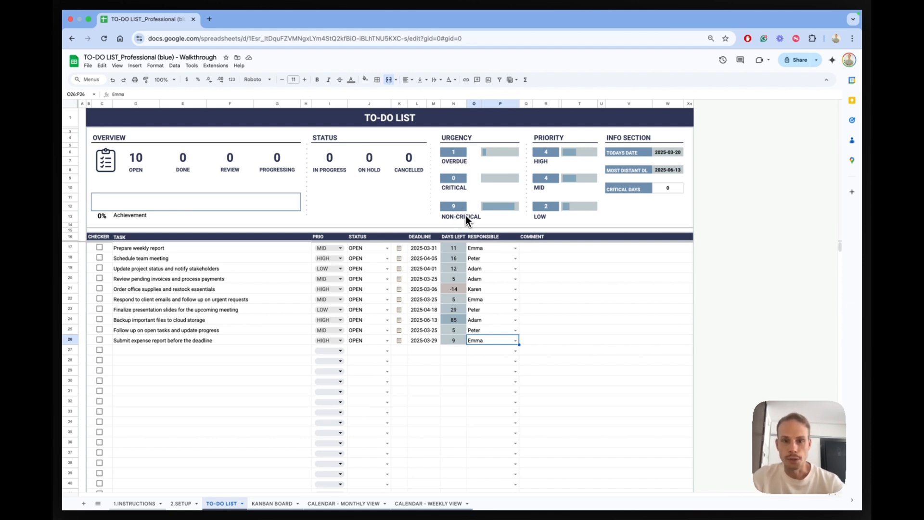
# - Try critical-days thresholds of 10 and 20 in the info section
pyautogui.click(428, 288)
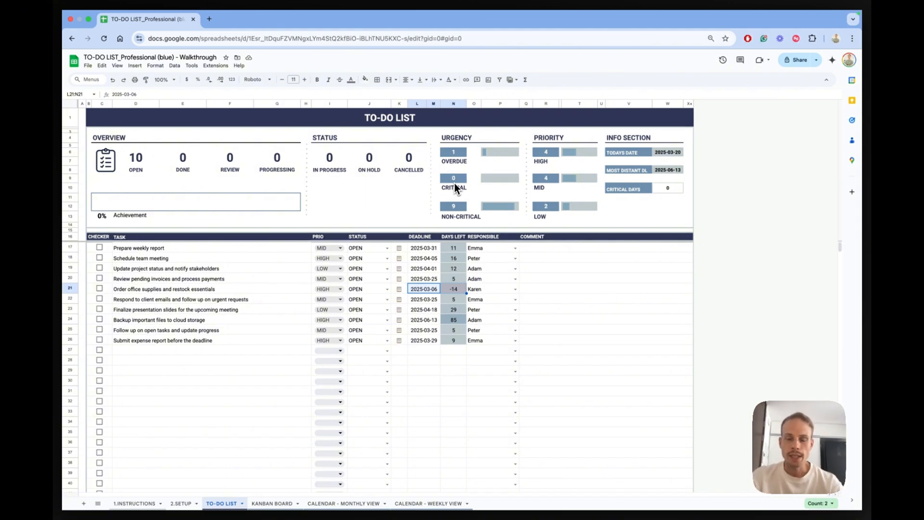
pyautogui.click(669, 189)
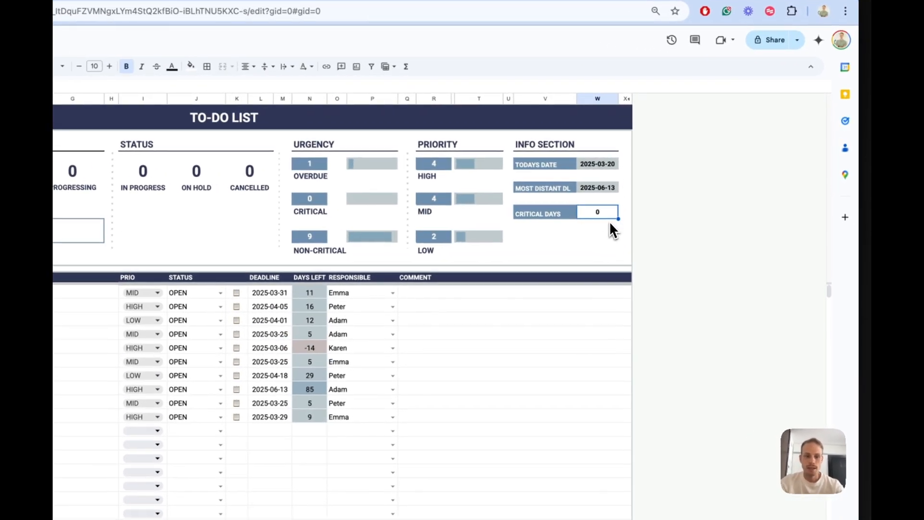
pyautogui.write('10')
pyautogui.press('Return')
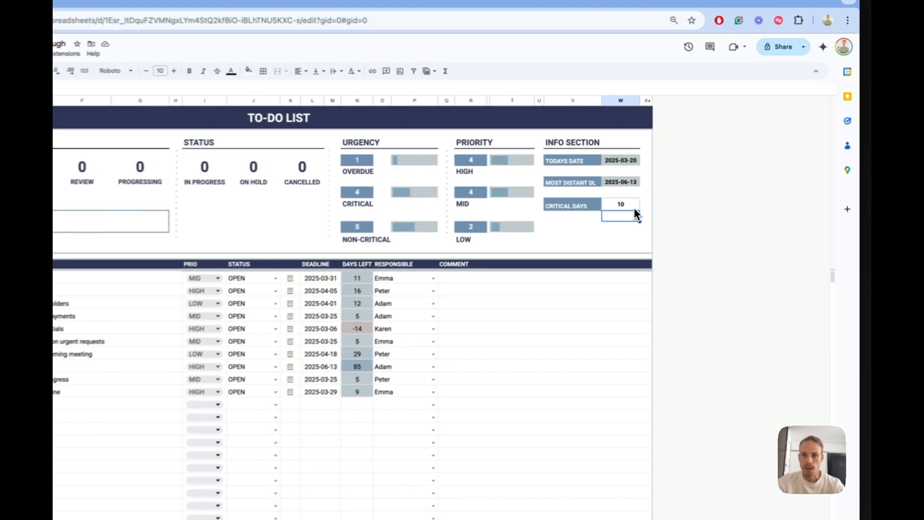
pyautogui.click(678, 189)
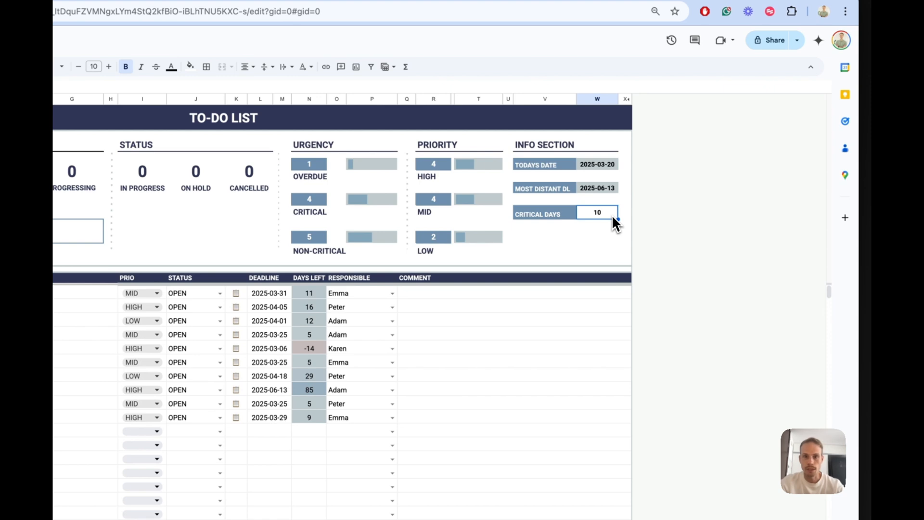
pyautogui.write('20')
pyautogui.press('Return')
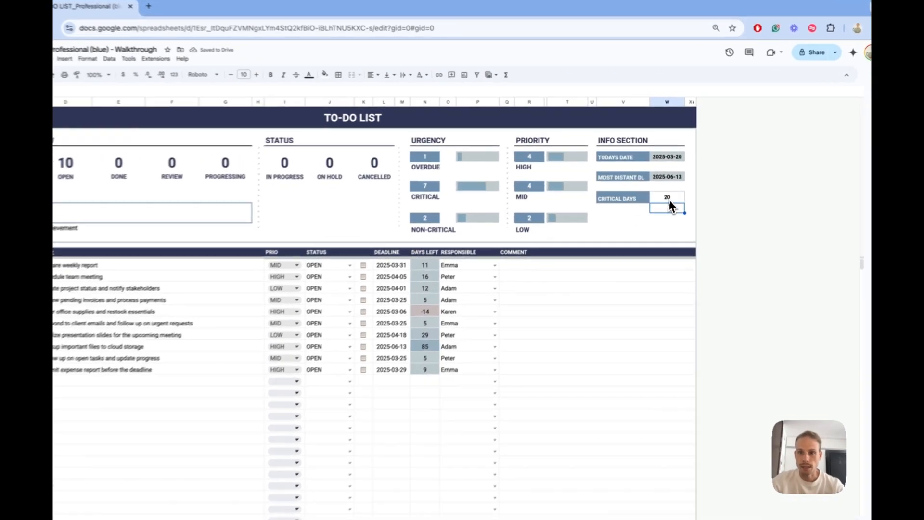
# - Set the critical days to 5 and select the deadline of the "Backup important files to cloud storage" task
pyautogui.click(673, 188)
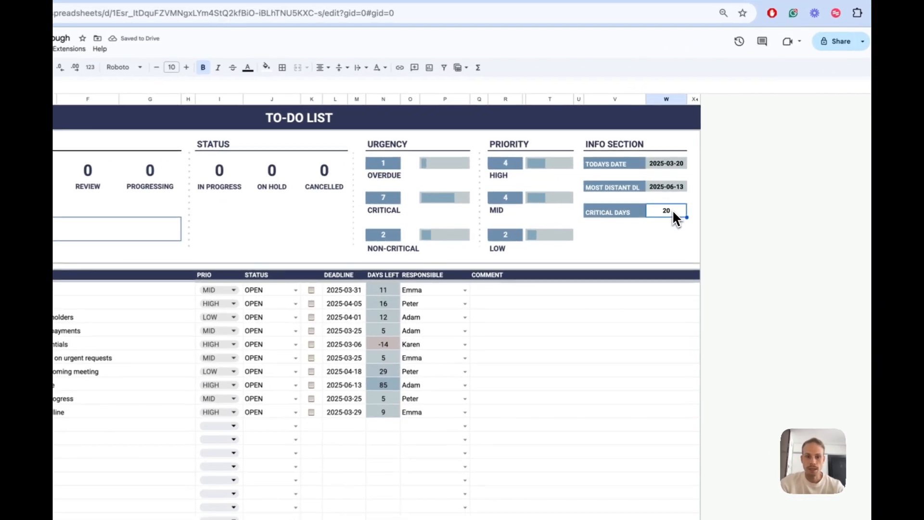
pyautogui.write('5')
pyautogui.press('Return')
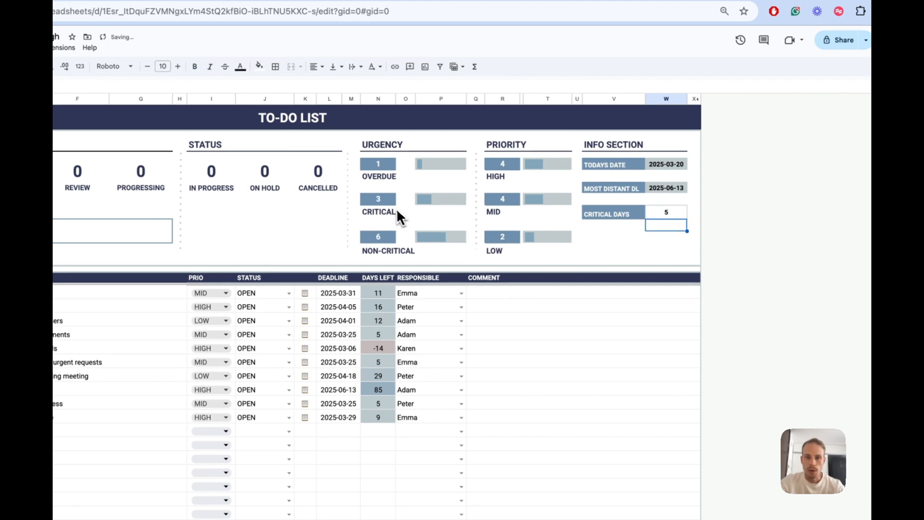
pyautogui.click(675, 216)
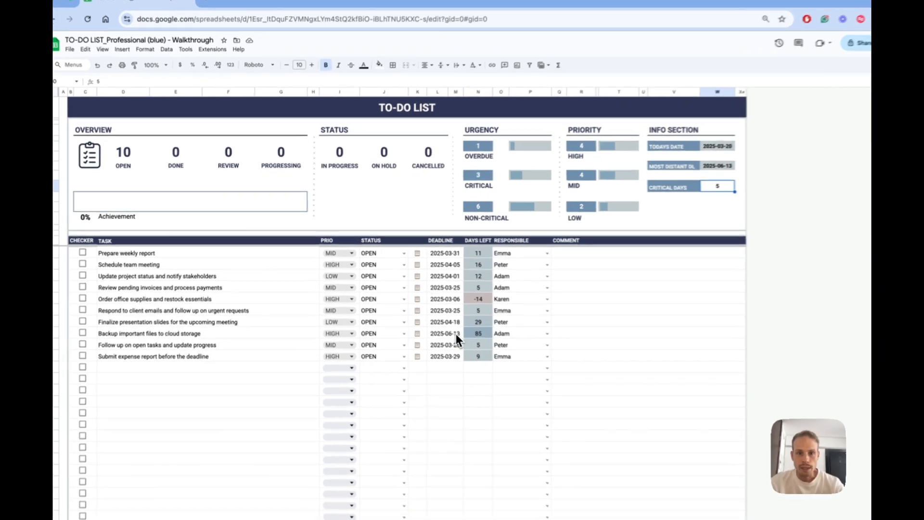
pyautogui.click(433, 319)
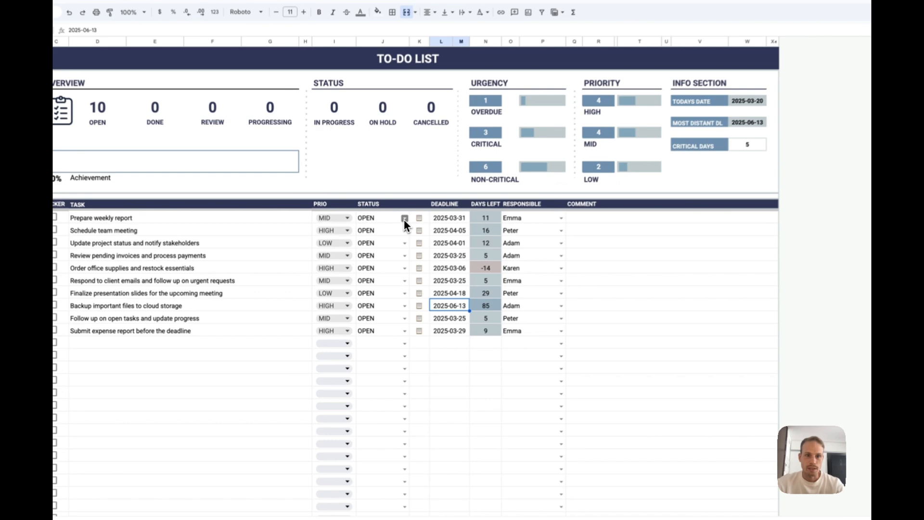
# - Set the "Prepare weekly report" status to IN_PROGRESS and copy it to all the other listed tasks
pyautogui.click(386, 248)
pyautogui.click(382, 269)
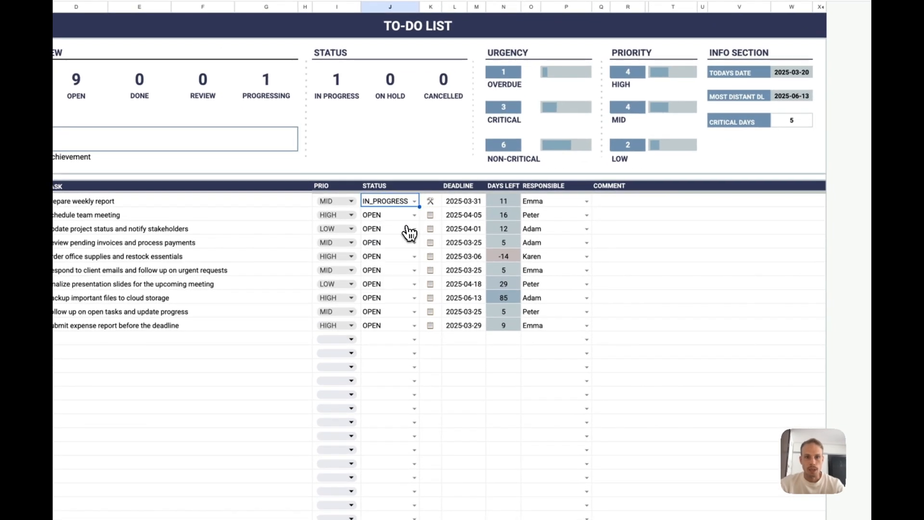
pyautogui.hotkey('ctrl', 'c')
pyautogui.moveTo(402, 219); pyautogui.dragTo(398, 324)
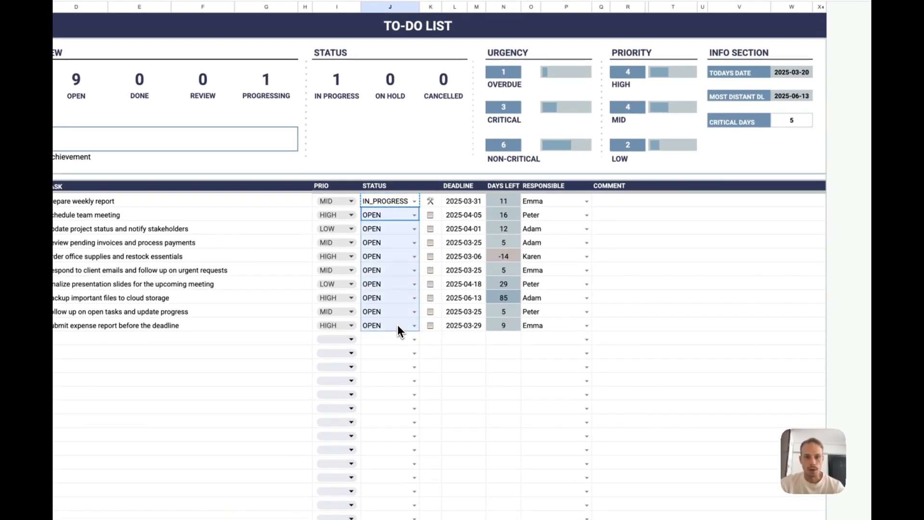
pyautogui.hotkey('ctrl', 'v')
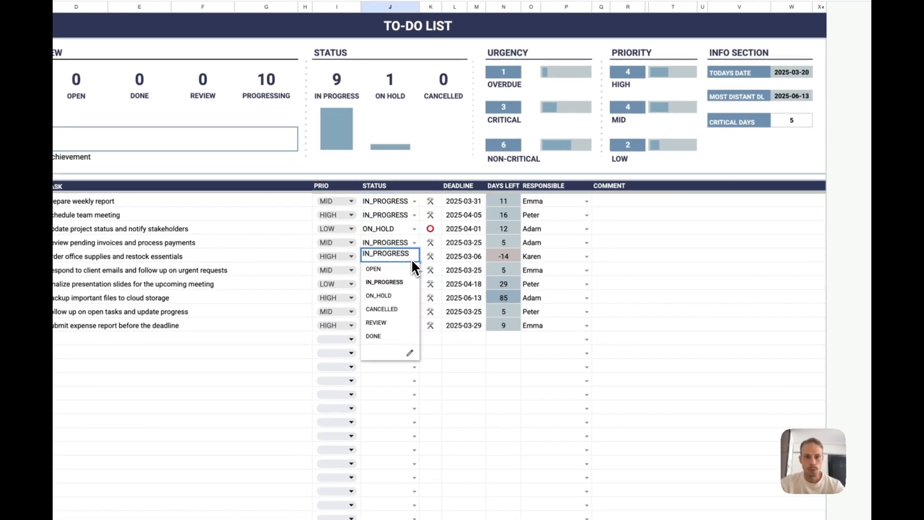
# - Set "Update project status" to ON_HOLD, "Order office supplies" to CANCELLED, and the presentation-slides and file-backup tasks to REVIEW
pyautogui.click(406, 310)
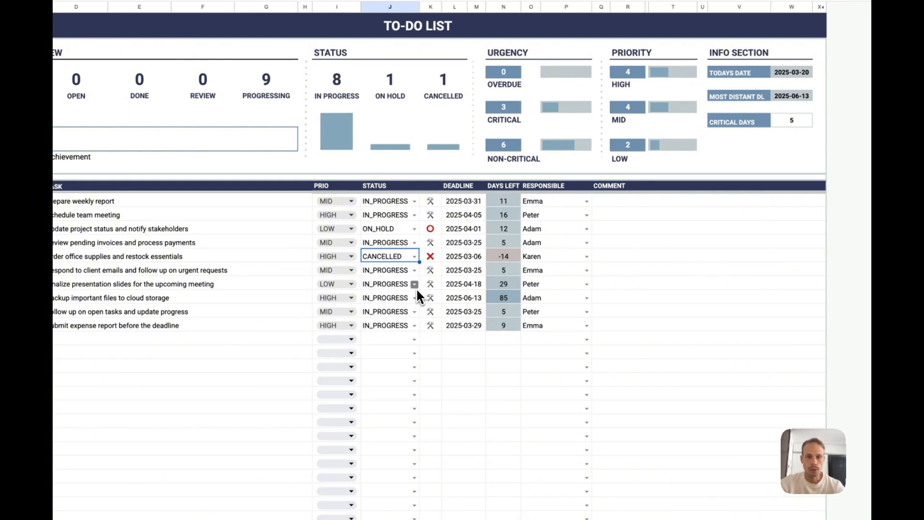
pyautogui.click(414, 287)
pyautogui.click(402, 351)
pyautogui.click(414, 299)
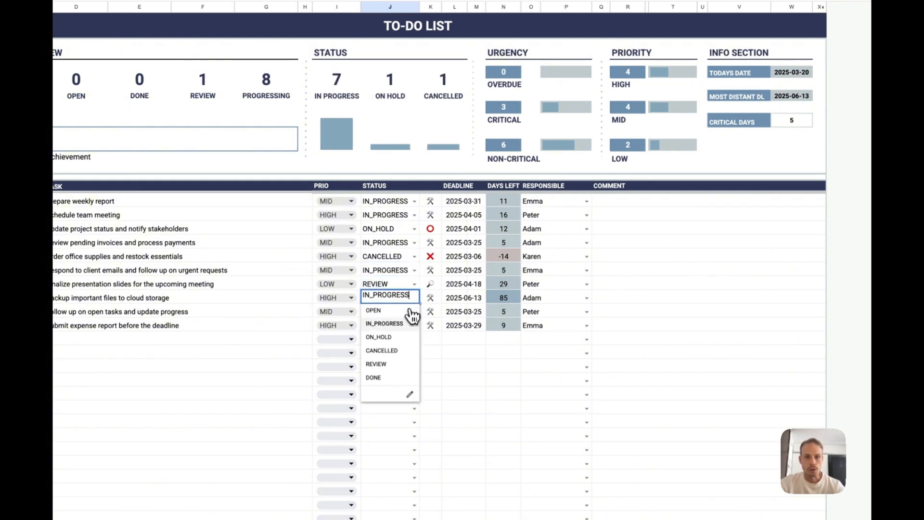
pyautogui.click(399, 367)
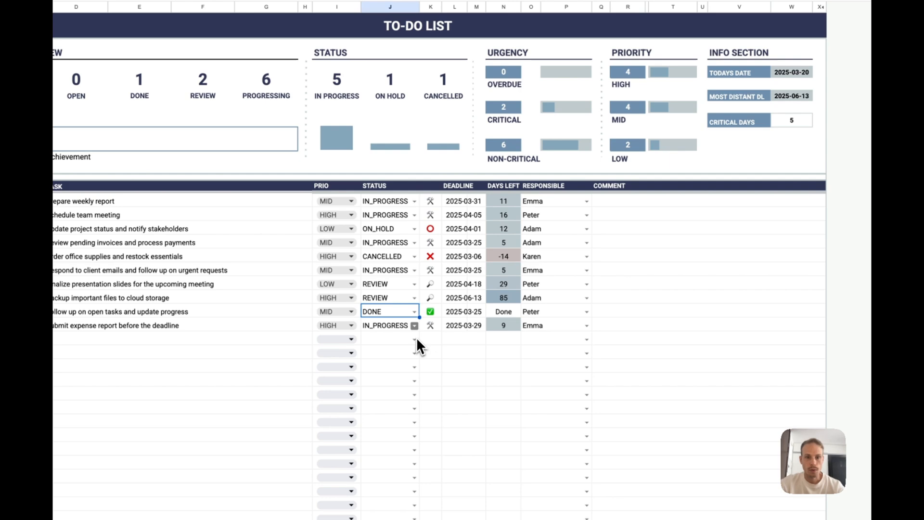
# - Set the "Follow up on open tasks", "Submit expense report" and "Schedule team meeting" tasks to DONE
pyautogui.click(414, 326)
pyautogui.click(400, 404)
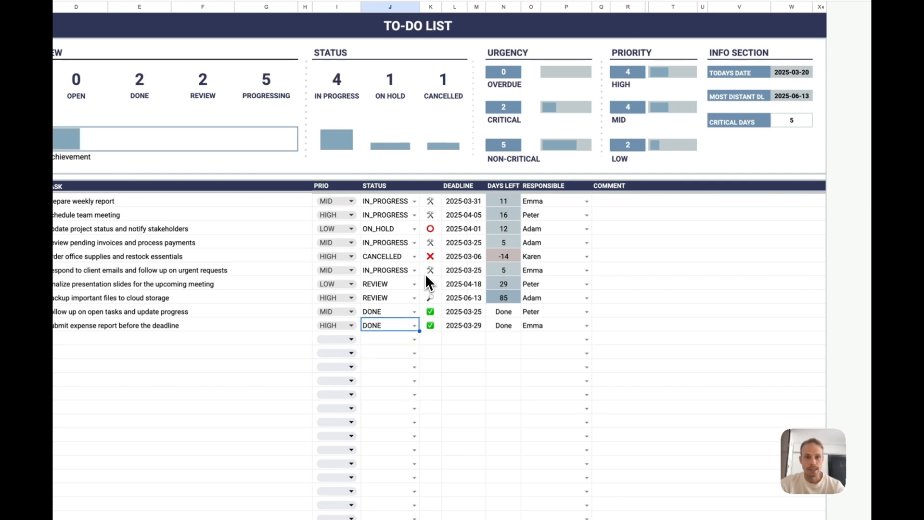
pyautogui.click(414, 215)
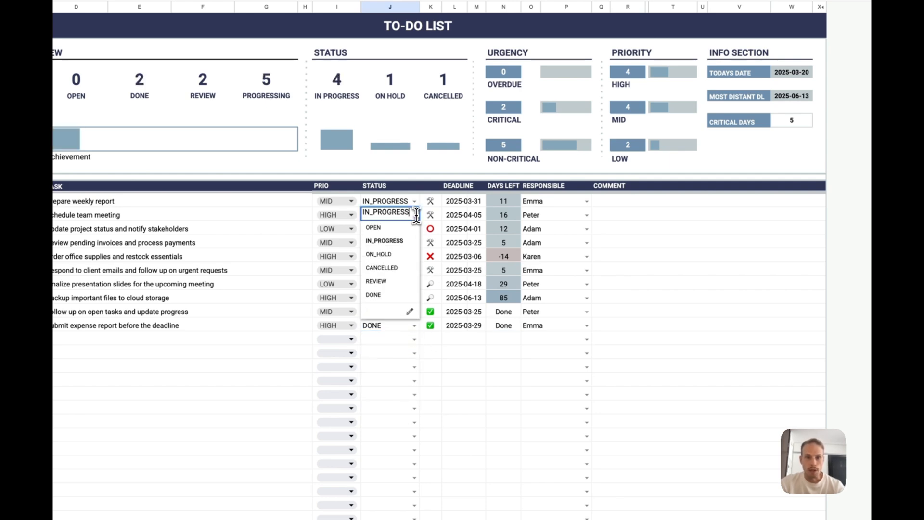
pyautogui.click(414, 295)
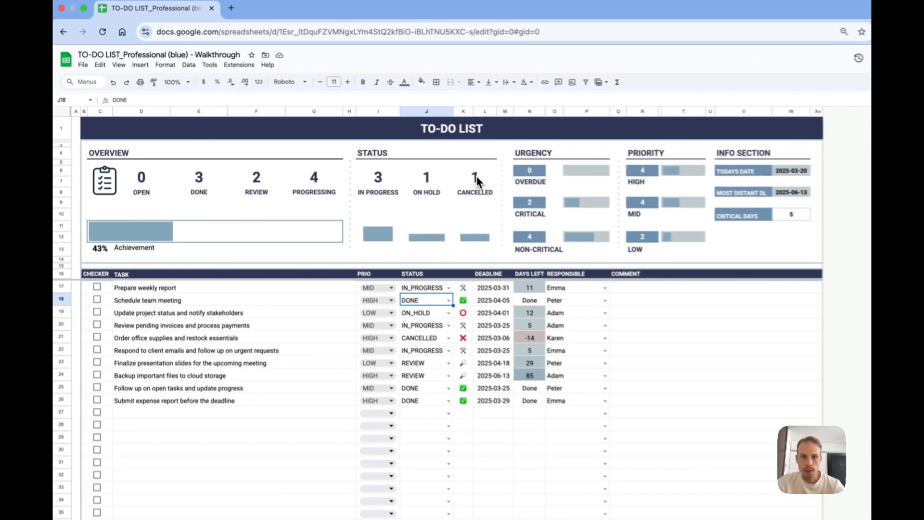
# - Check the cancelled-task count in the status overview and the total tasks on the KANBAN BOARD sheet
pyautogui.click(475, 179)
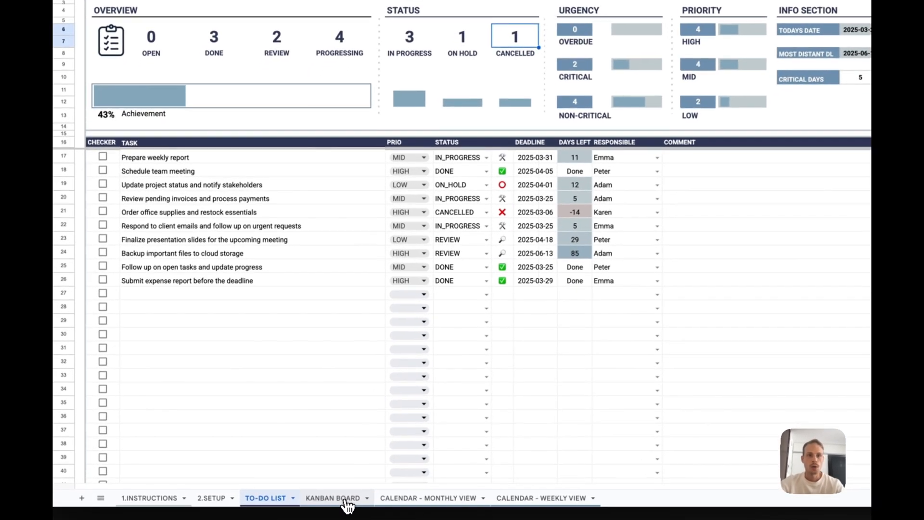
pyautogui.click(283, 504)
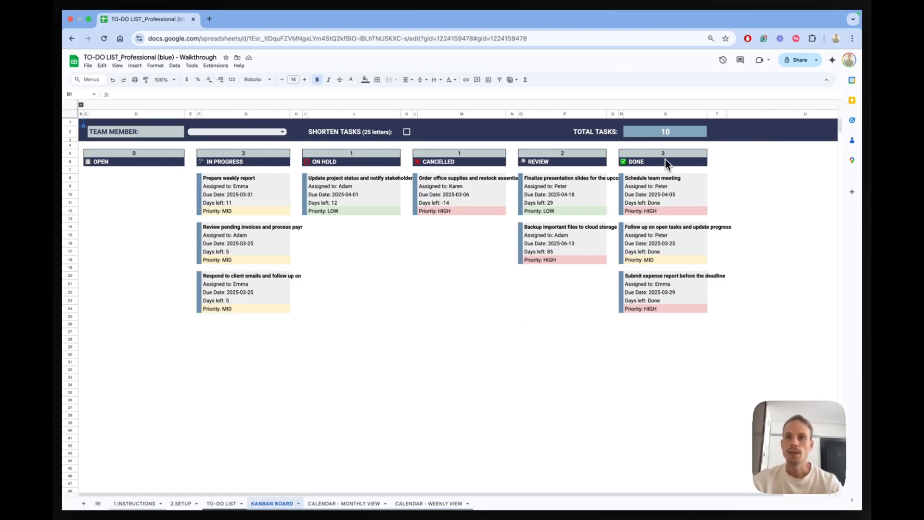
pyautogui.click(663, 138)
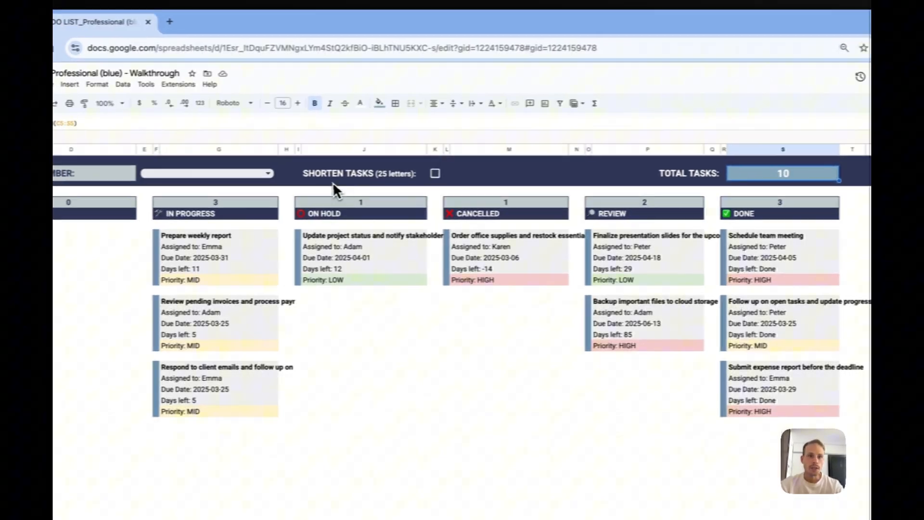
# - Filter the Kanban board by the first team member offered, and clear the filter again
pyautogui.click(265, 173)
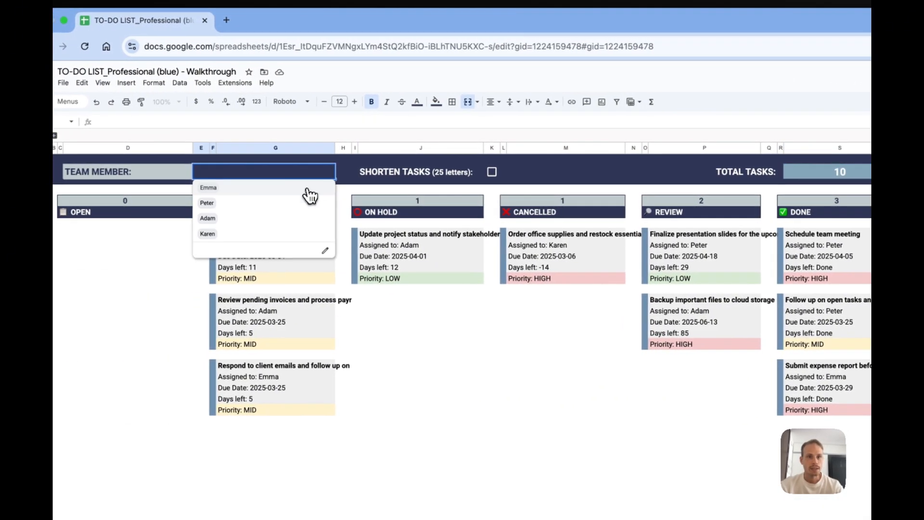
pyautogui.click(308, 188)
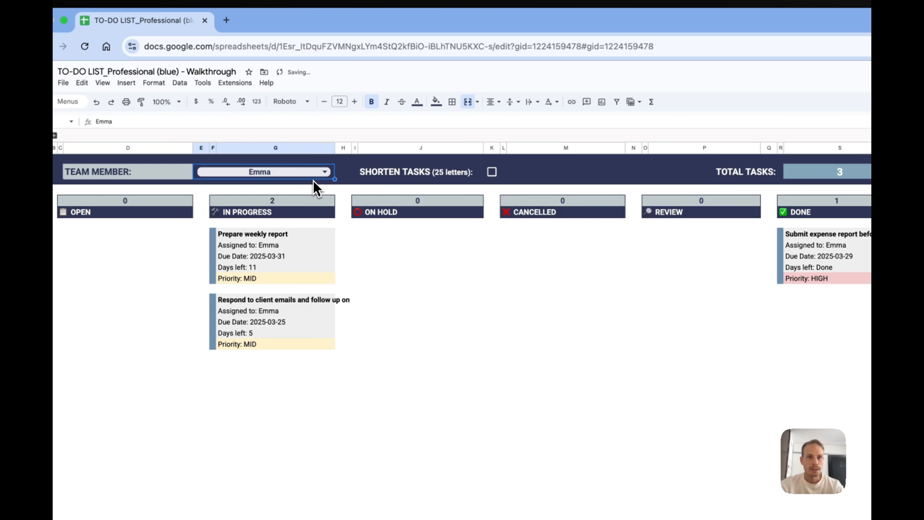
pyautogui.press('Delete')
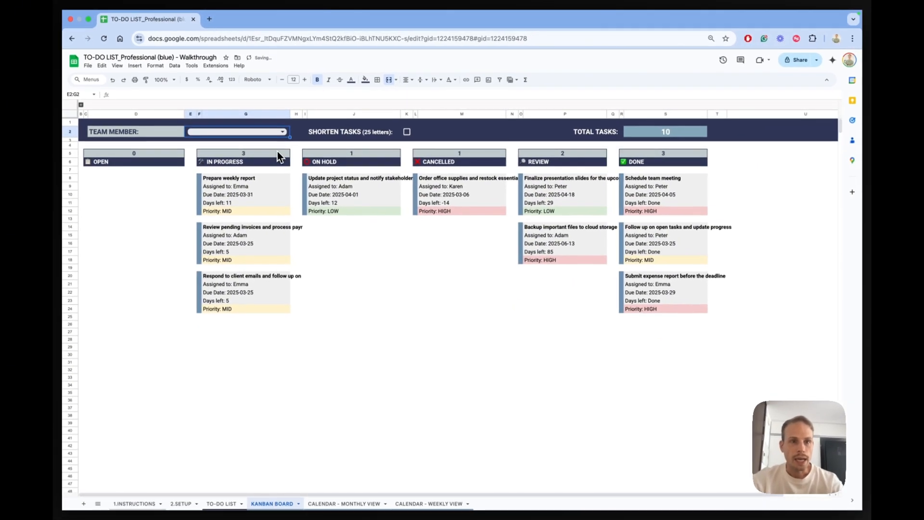
# - Inspect the title, assignee, due date, days left and priority of the "Prepare weekly report" card and enable shortening tasks to 25 letters
pyautogui.click(254, 178)
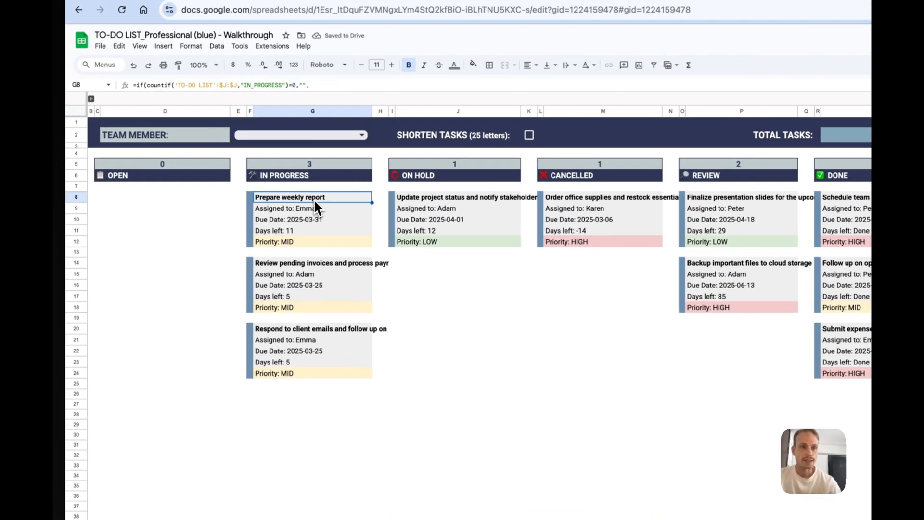
pyautogui.click(315, 208)
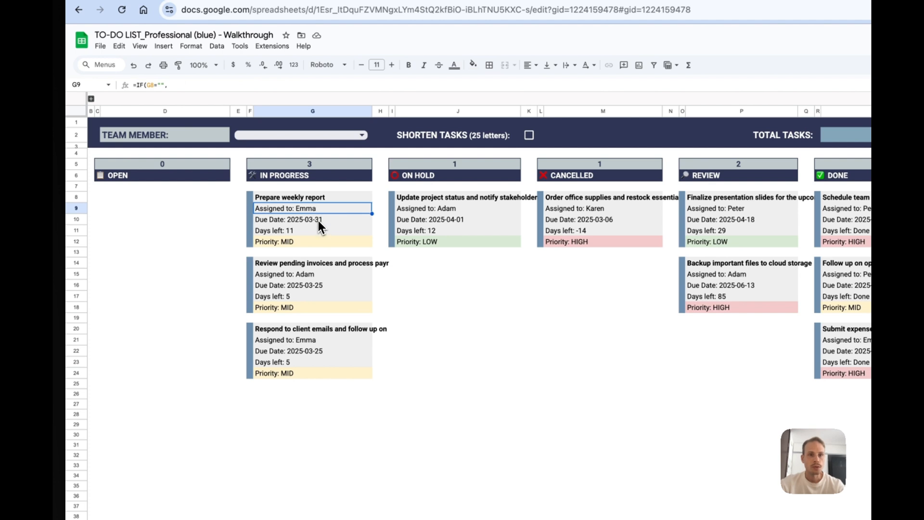
pyautogui.click(319, 220)
pyautogui.click(316, 230)
pyautogui.click(316, 239)
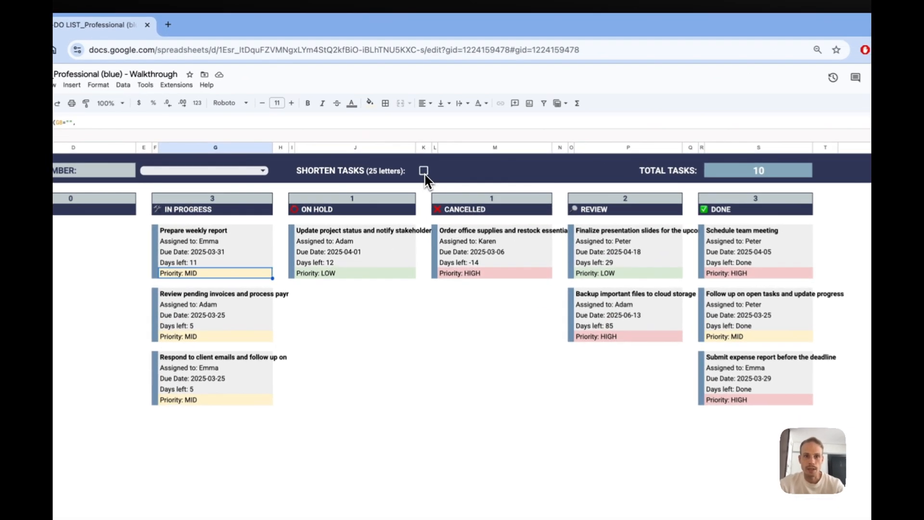
pyautogui.click(408, 132)
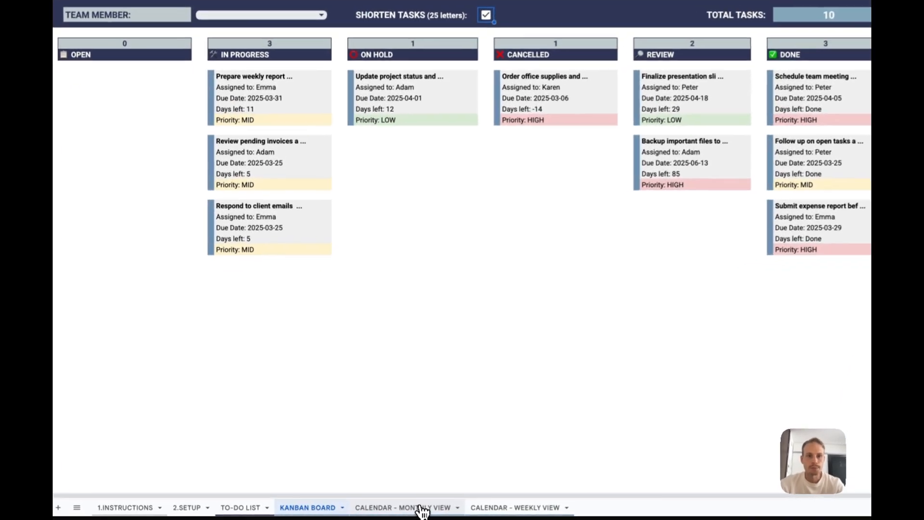
# - Set the CALENDAR - MONTHLY VIEW sheet to March 2025
pyautogui.click(389, 507)
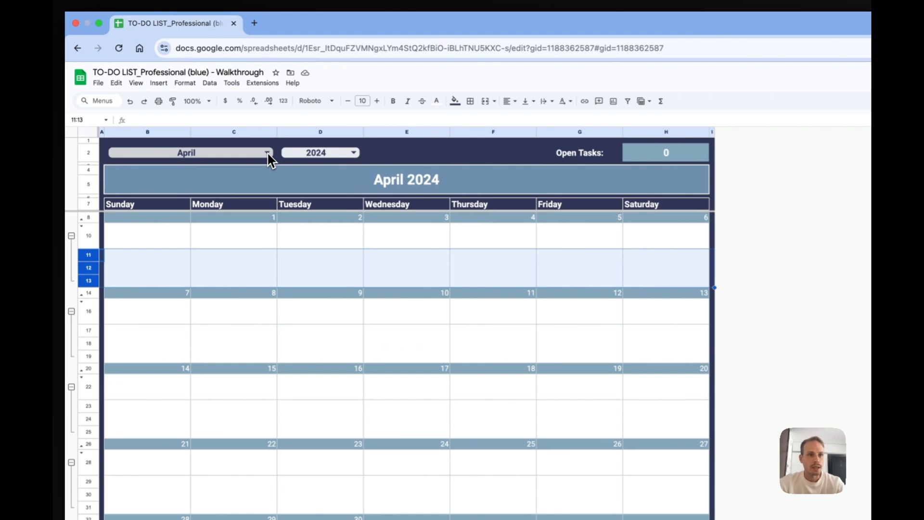
pyautogui.click(220, 120)
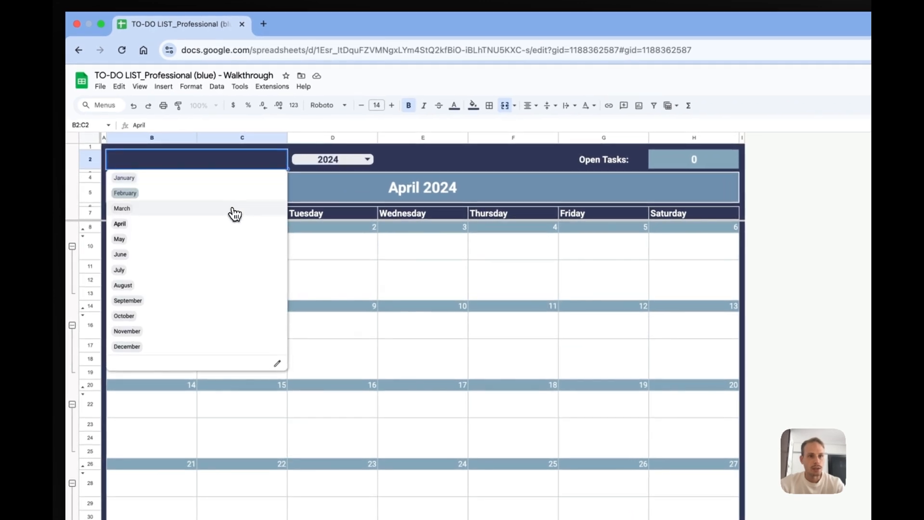
pyautogui.click(233, 210)
pyautogui.click(363, 159)
pyautogui.click(356, 208)
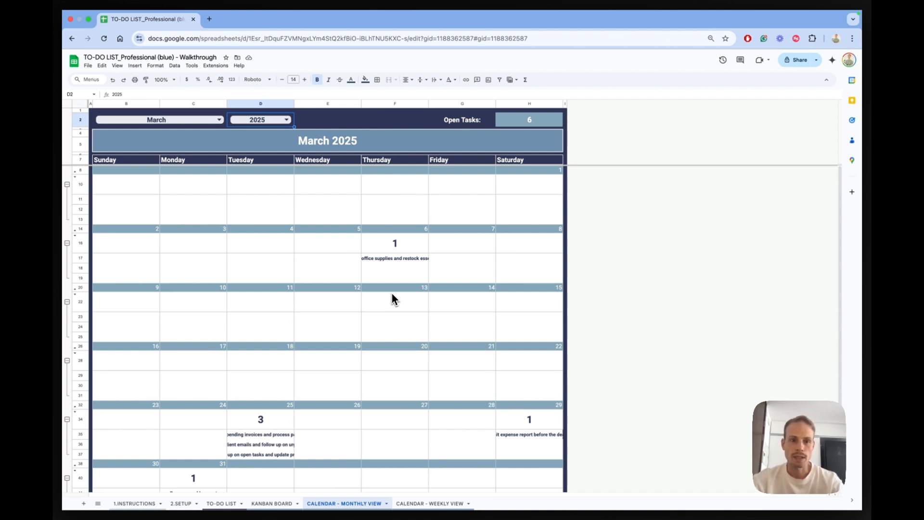
# - Switch the monthly calendar to April and back to March
pyautogui.scroll(-1, 393, 294)
pyautogui.scroll(1, 392, 293)
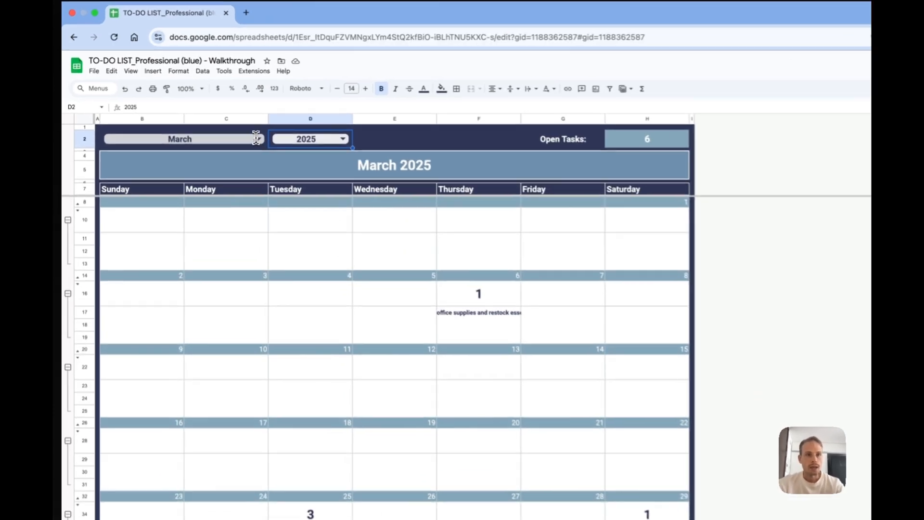
pyautogui.click(256, 139)
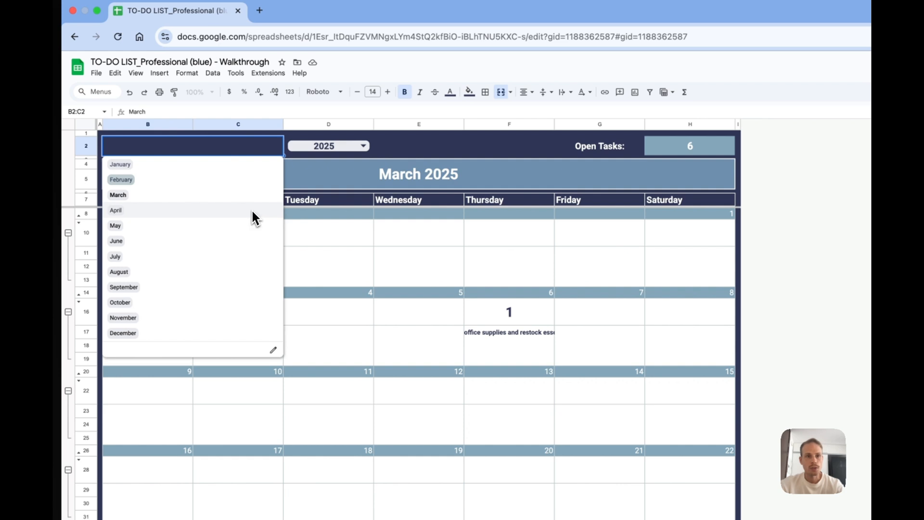
pyautogui.click(253, 210)
pyautogui.click(274, 146)
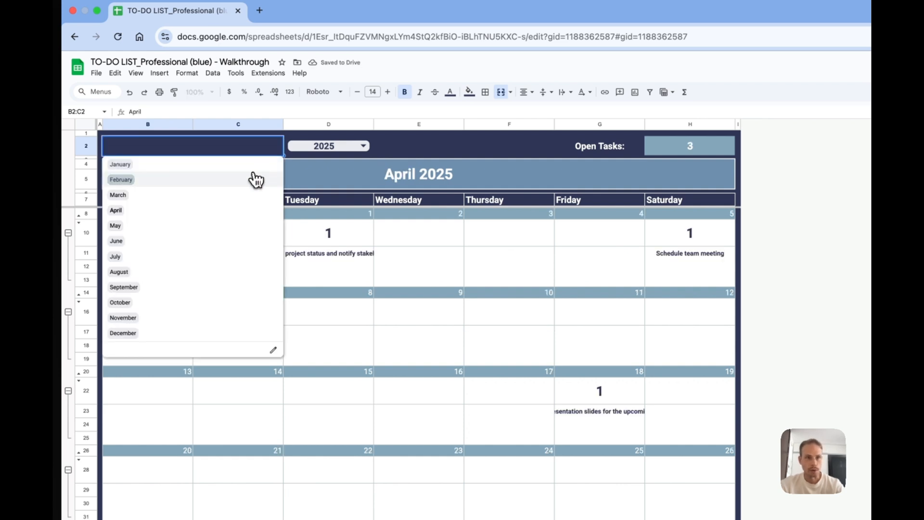
pyautogui.click(255, 194)
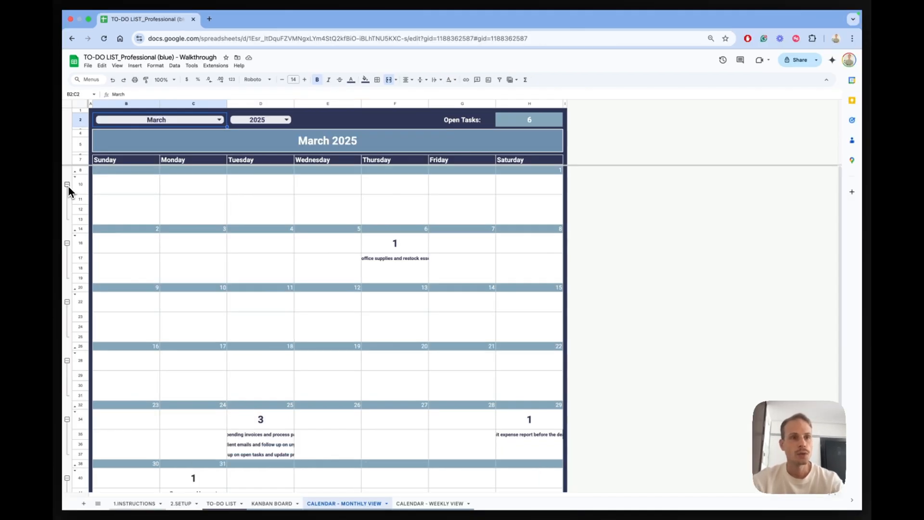
# - Collapse the six week row groups of the monthly calendar one by one so only the daily task counts remain
pyautogui.click(67, 185)
pyautogui.click(68, 213)
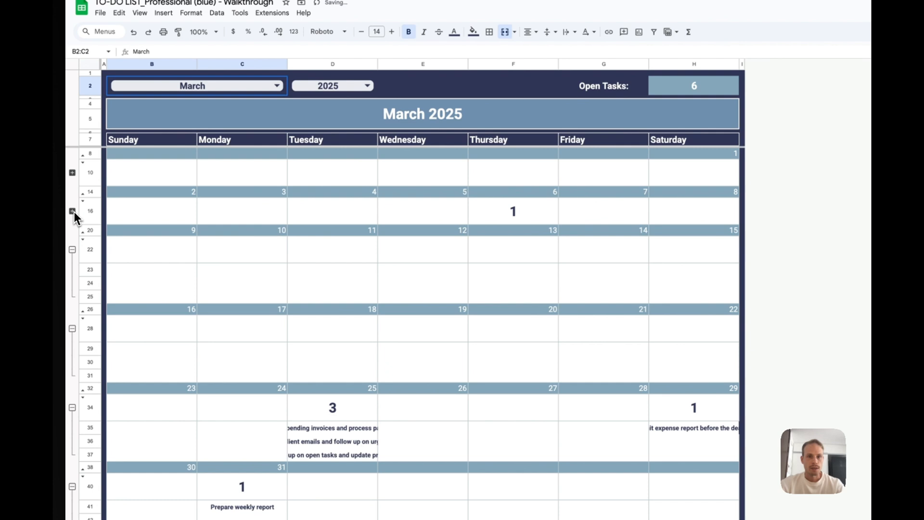
pyautogui.click(72, 250)
pyautogui.click(72, 288)
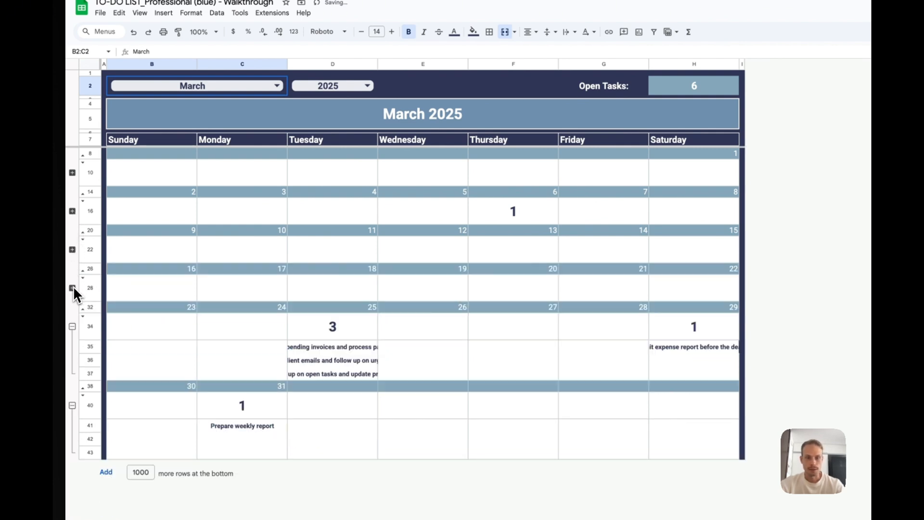
pyautogui.click(72, 327)
pyautogui.click(72, 365)
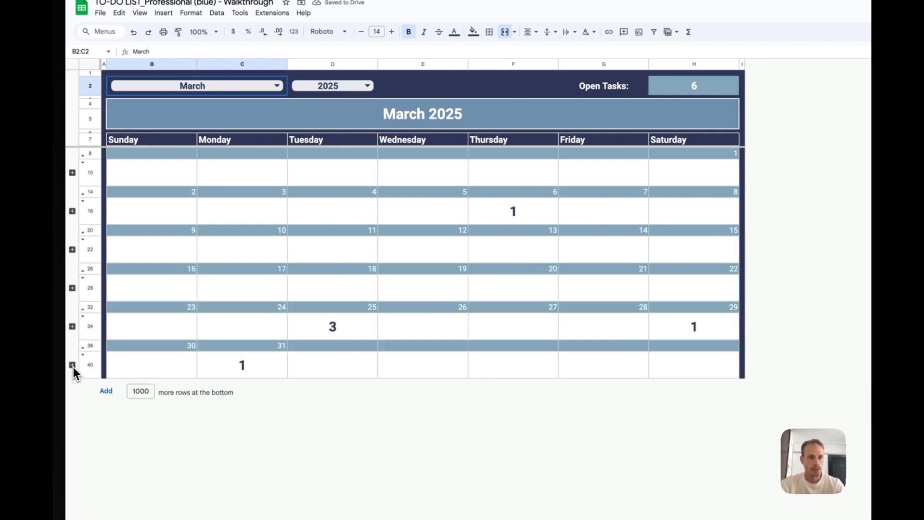
# - Expand all row groups of the monthly calendar at once and collapse them all again
pyautogui.rightClick(73, 366)
pyautogui.click(124, 407)
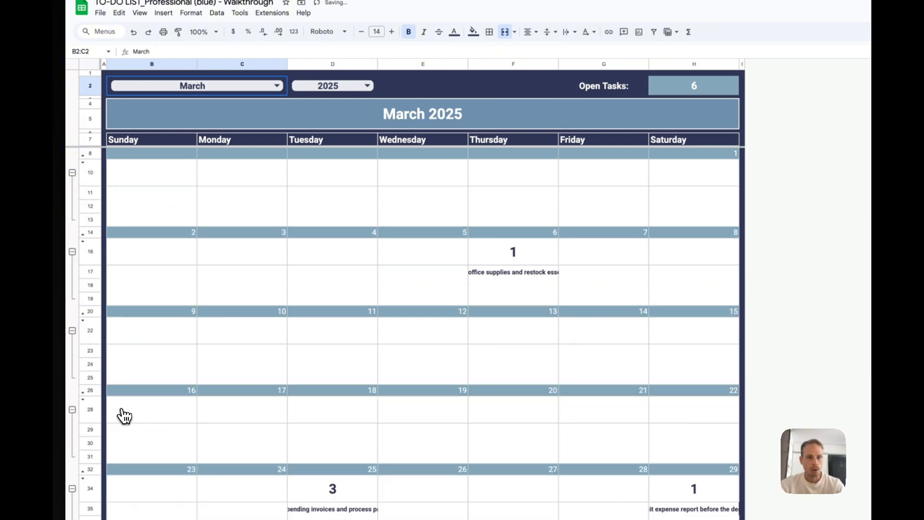
pyautogui.rightClick(73, 251)
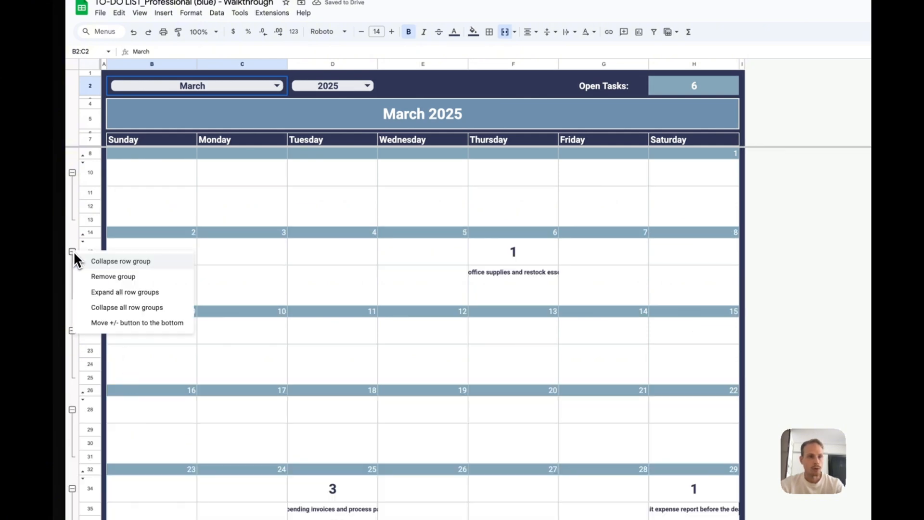
pyautogui.click(128, 311)
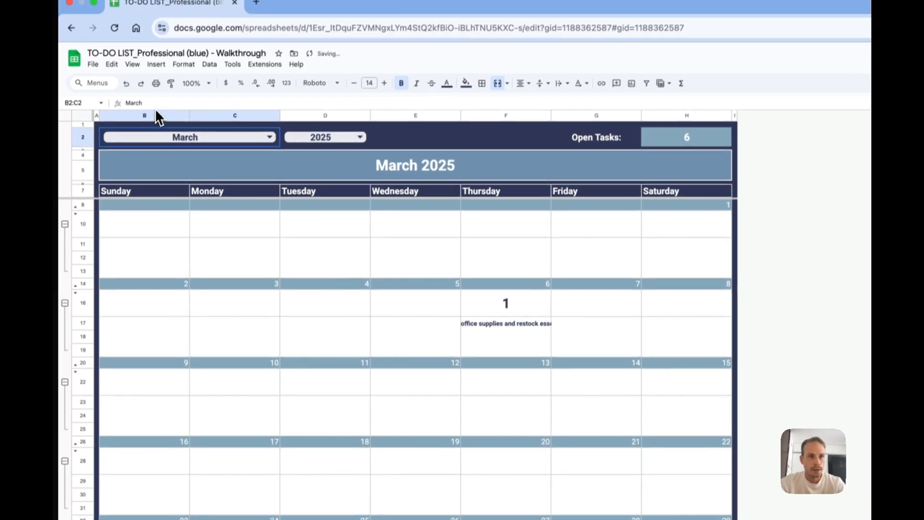
pyautogui.moveTo(165, 63); pyautogui.dragTo(651, 81)
pyautogui.moveTo(533, 99); pyautogui.dragTo(585, 74)
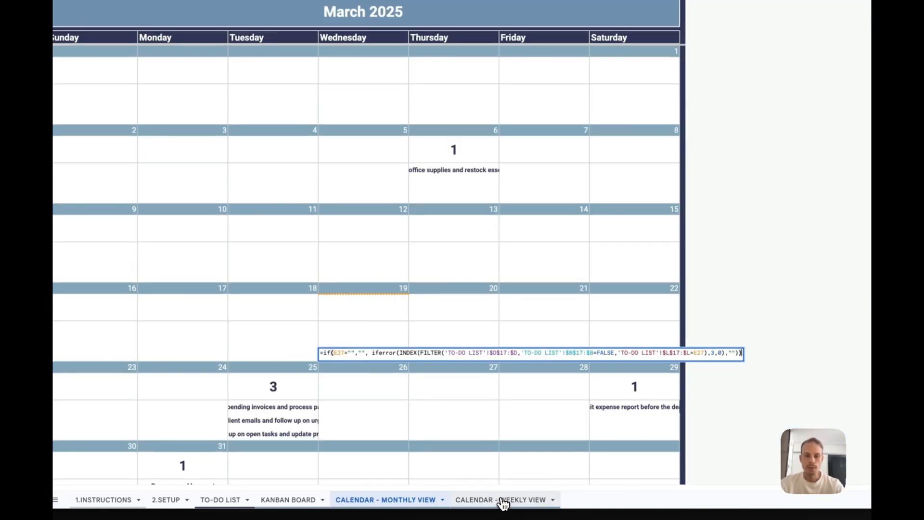
# - Set the CALENDAR - WEEKLY VIEW sheet to March 2025
pyautogui.click(504, 501)
pyautogui.click(375, 140)
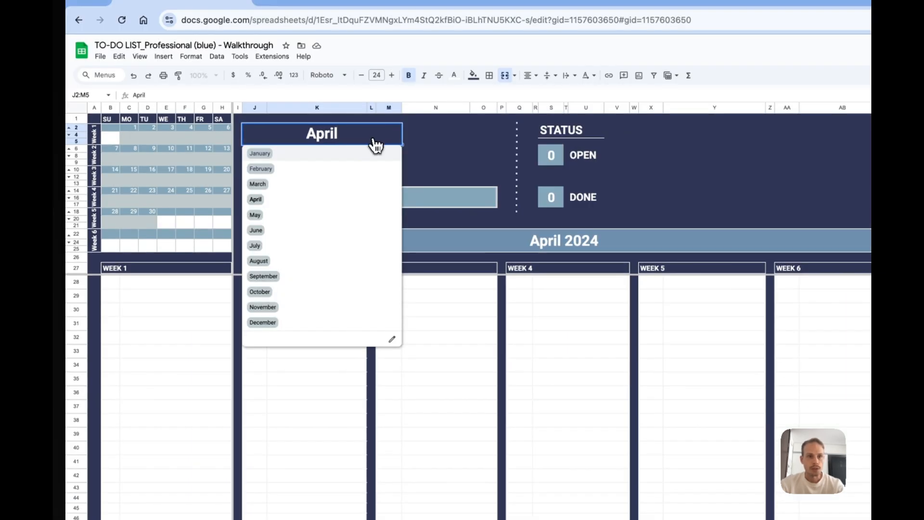
pyautogui.click(351, 188)
pyautogui.click(365, 168)
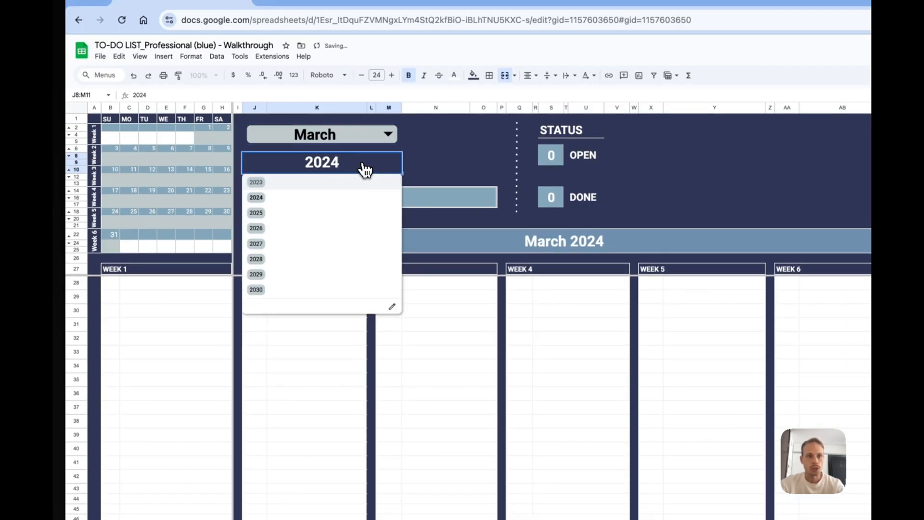
pyautogui.click(335, 213)
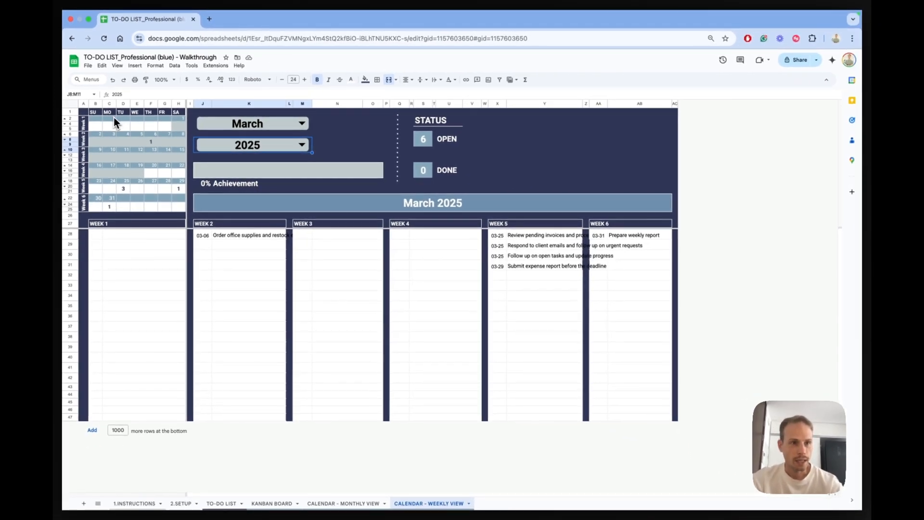
# - Inspect the March 19 and 20 cells in the mini calendar, and switch the weekly view to February and back to March
pyautogui.click(142, 176)
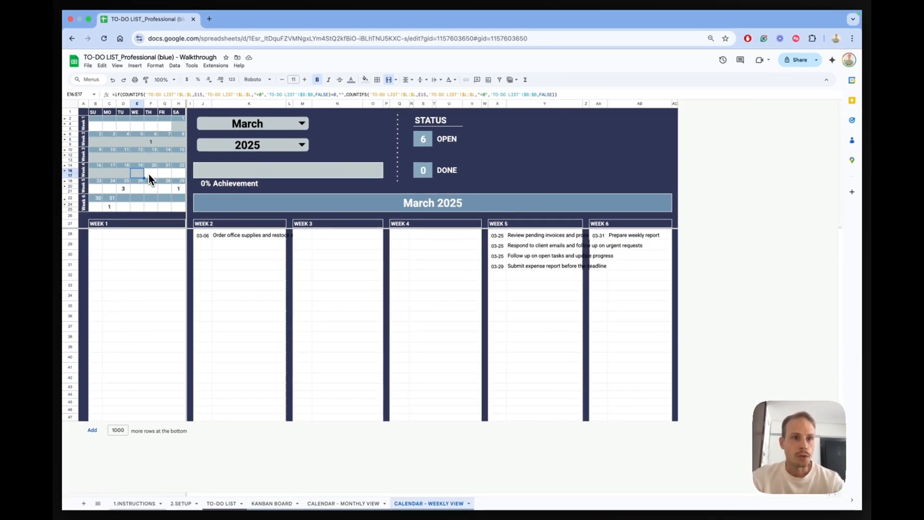
pyautogui.click(155, 175)
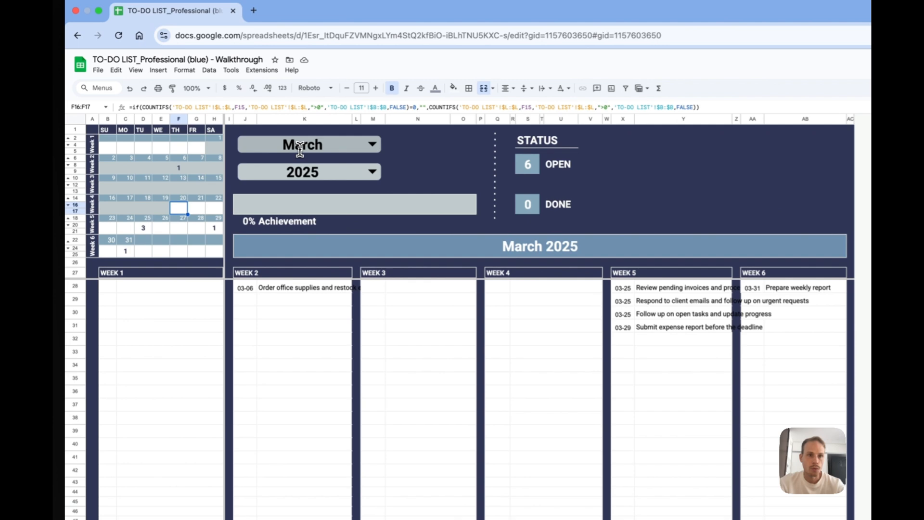
pyautogui.click(248, 125)
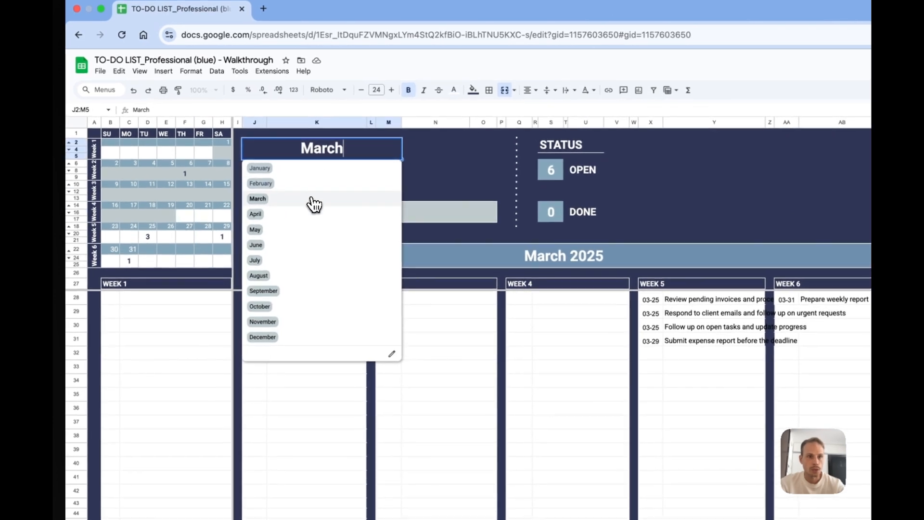
pyautogui.click(314, 187)
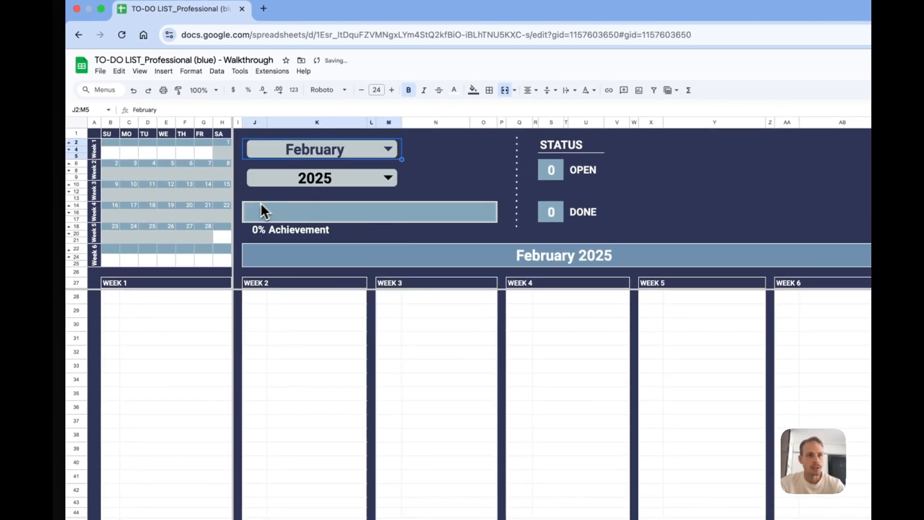
pyautogui.click(316, 155)
pyautogui.click(311, 199)
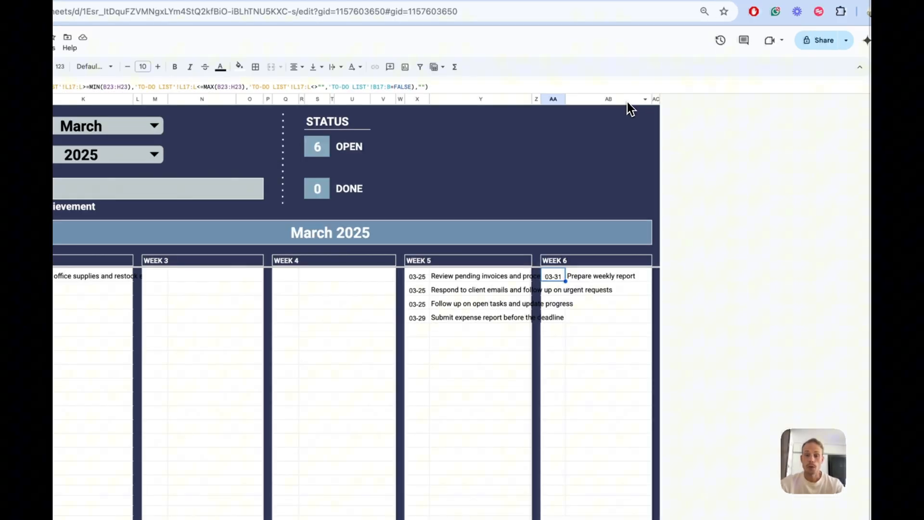
# - Widen column AB under WEEK 6 and try to widen column Y under WEEK 5
pyautogui.click(653, 104)
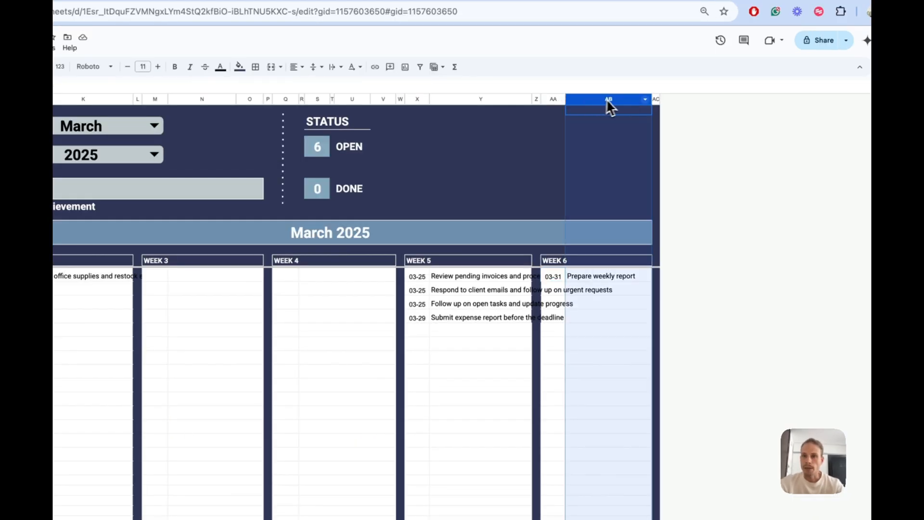
pyautogui.moveTo(650, 100); pyautogui.dragTo(701, 99)
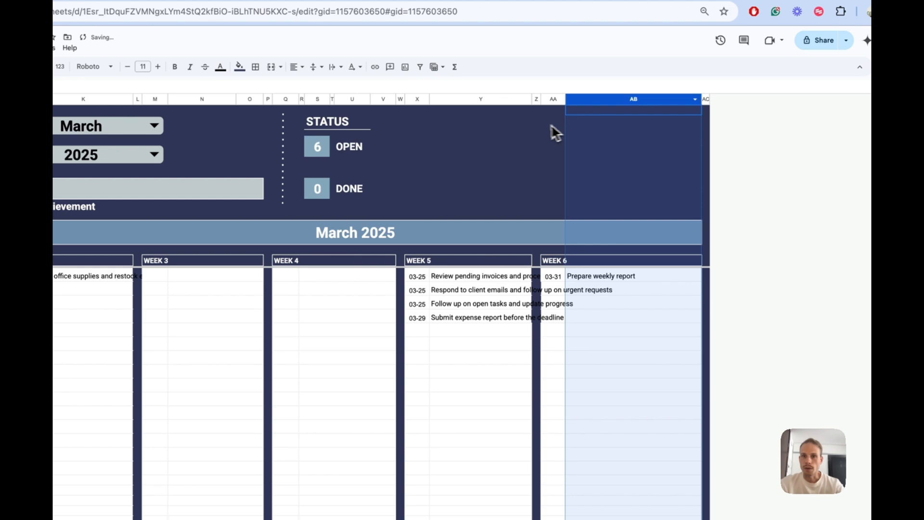
pyautogui.moveTo(531, 100); pyautogui.dragTo(617, 102)
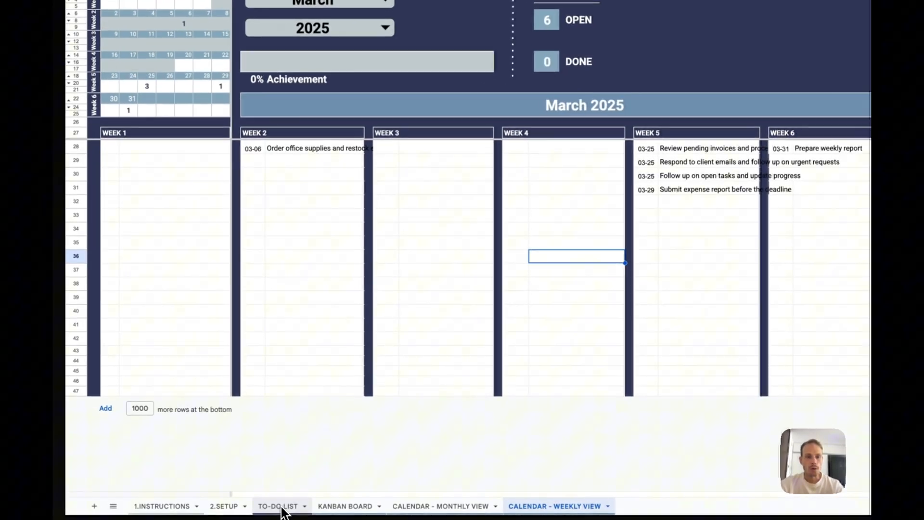
# - Check off the three DONE tasks on the TO-DO LIST sheet: "Schedule team meeting", "Follow up on open tasks and update progress" and "Submit expense report before the deadline"
pyautogui.click(221, 504)
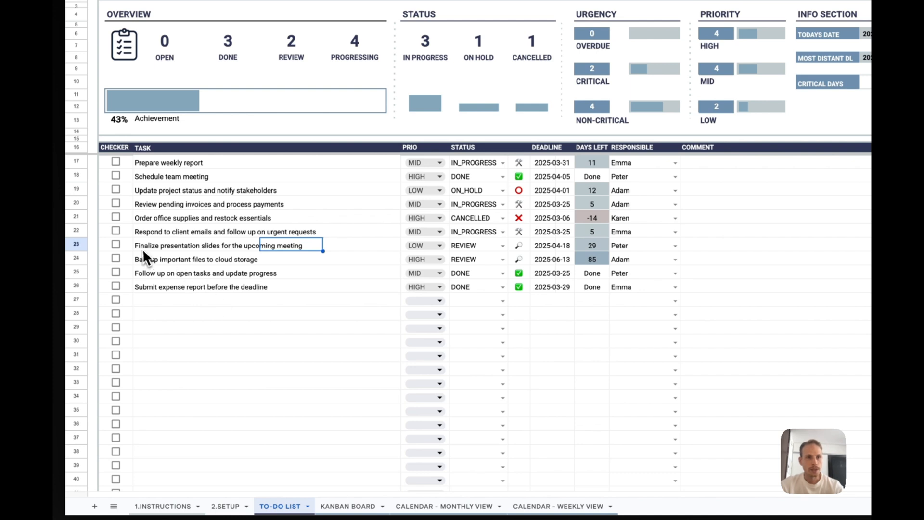
pyautogui.click(116, 176)
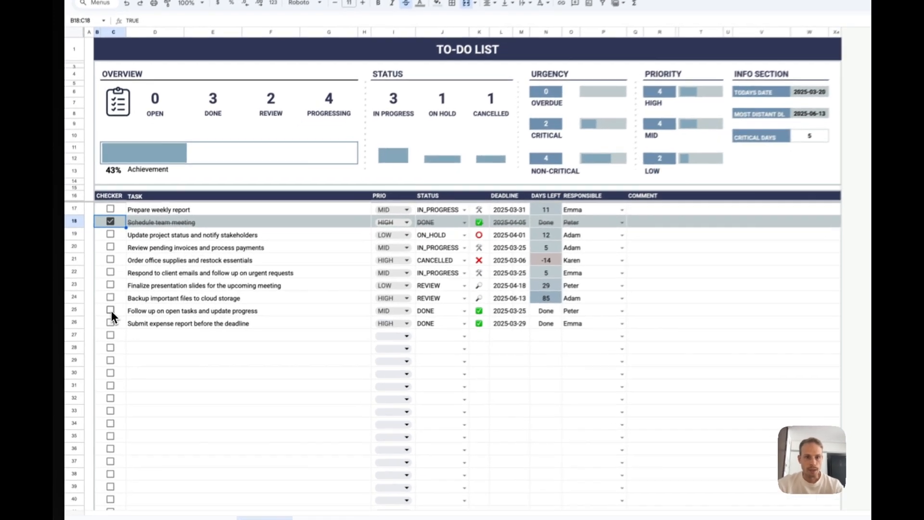
pyautogui.click(100, 330)
pyautogui.click(100, 341)
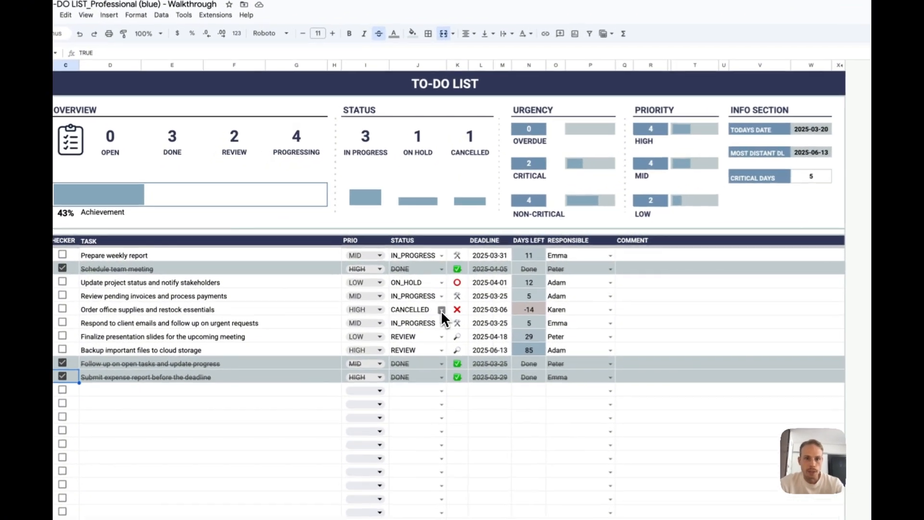
# - Set the status of "Order office supplies and restock essentials" to DONE and check the task off
pyautogui.click(387, 289)
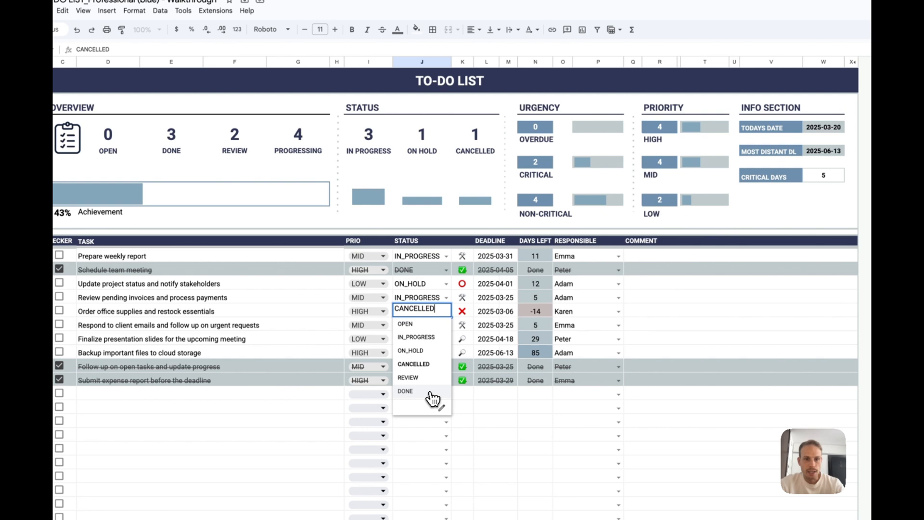
pyautogui.click(433, 392)
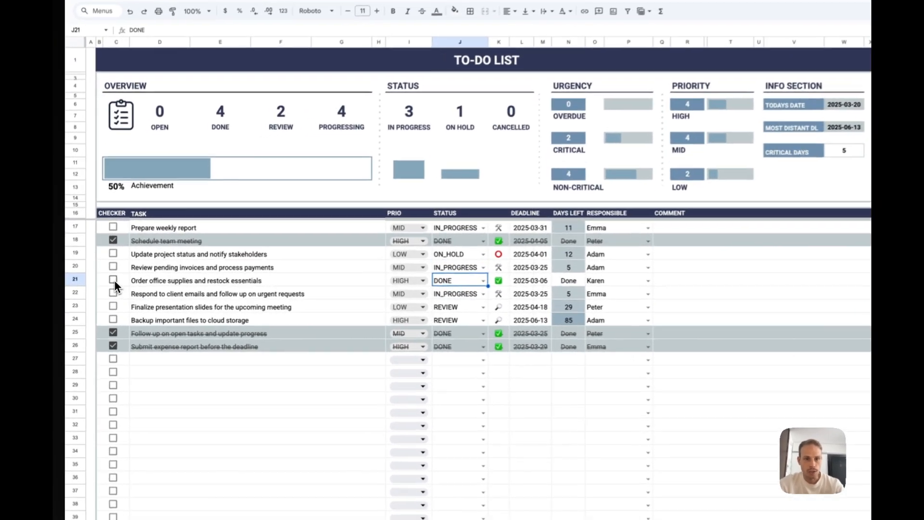
pyautogui.click(99, 289)
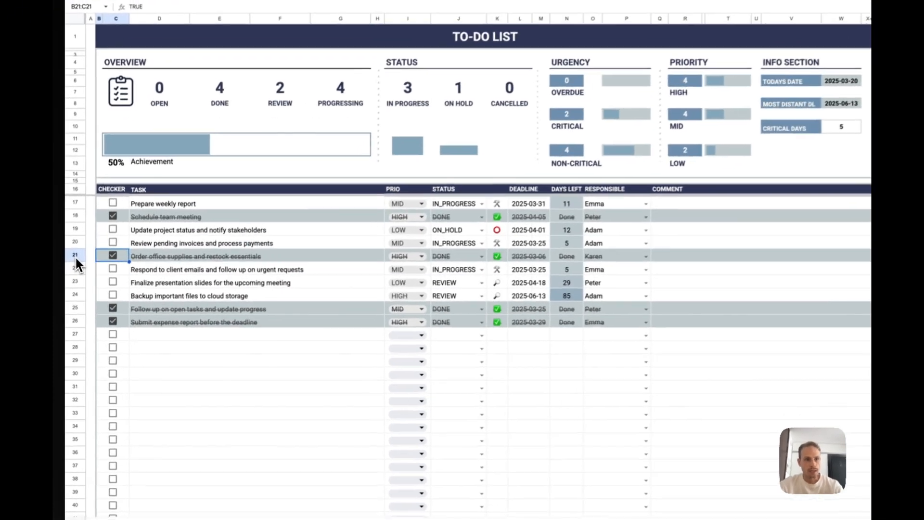
# - Delete the entire row of the "Order office supplies and restock essentials" task and undo the deletion
pyautogui.rightClick(71, 289)
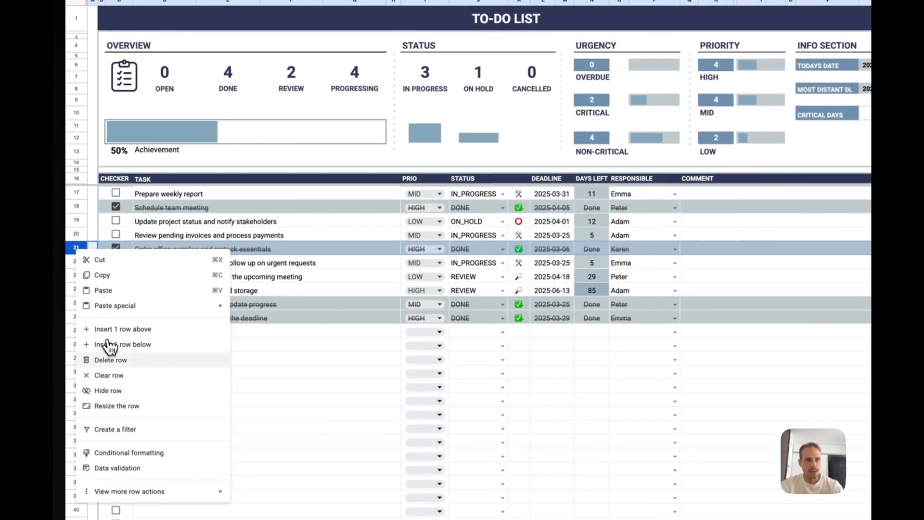
pyautogui.click(127, 361)
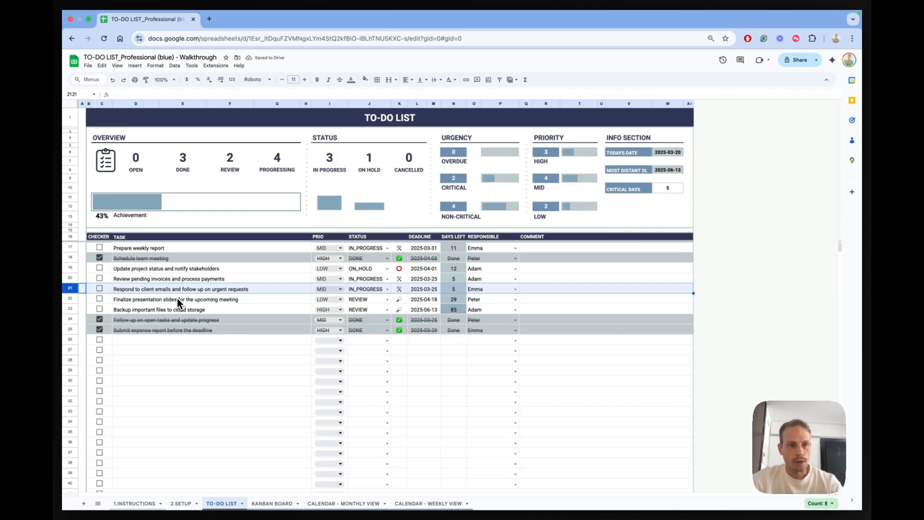
pyautogui.press('super+z')
pyautogui.scroll(-3, 178, 298)
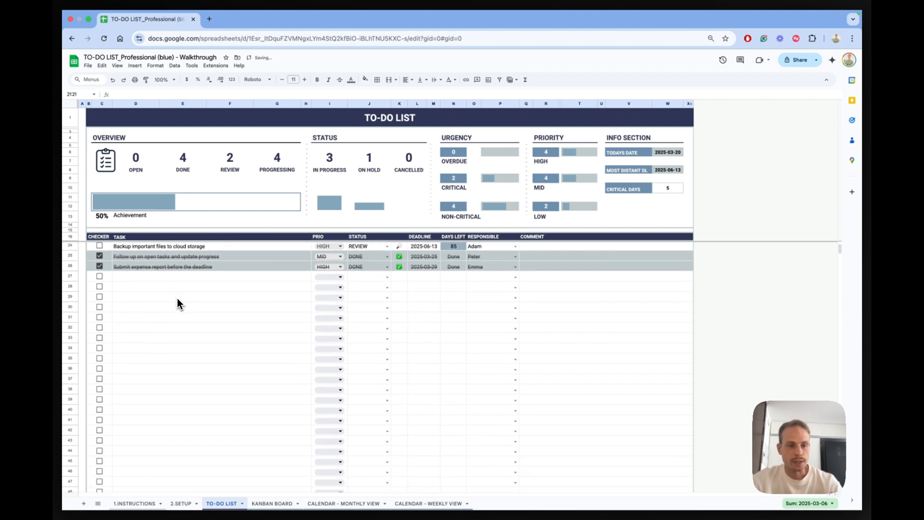
pyautogui.scroll(-3, 177, 298)
pyautogui.scroll(6, 177, 298)
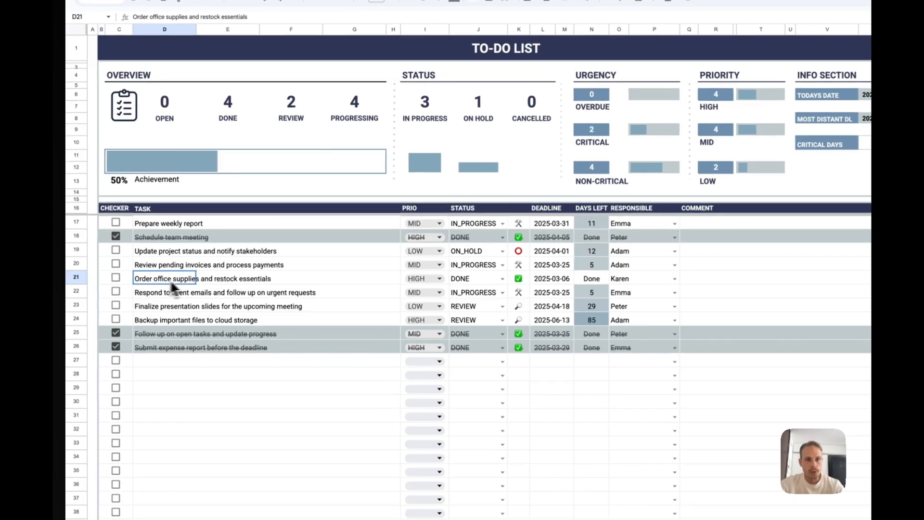
# - Clear the task, priority, status, deadline and responsible cells of the "Order office supplies and restock essentials" entry, keeping the row and its formula cells
pyautogui.moveTo(140, 289); pyautogui.dragTo(349, 290)
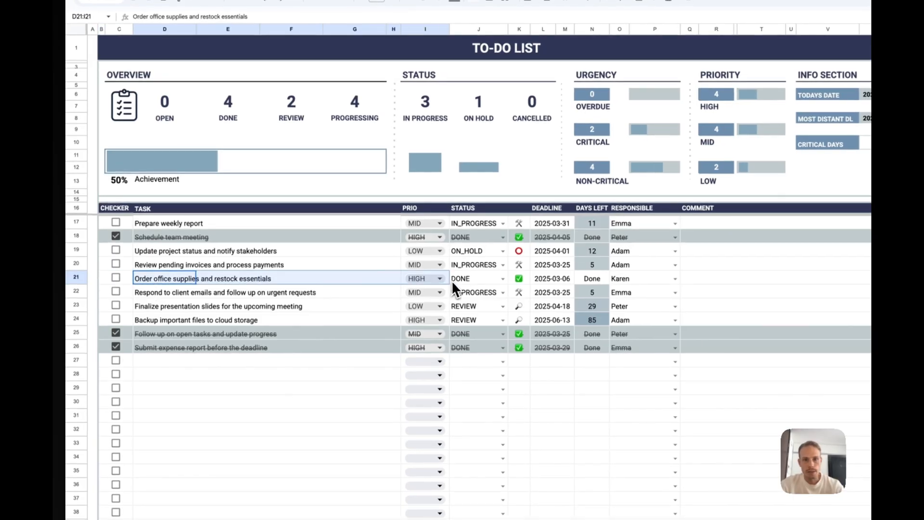
pyautogui.moveTo(451, 280); pyautogui.dragTo(463, 281)
pyautogui.press('Delete')
pyautogui.click(554, 281)
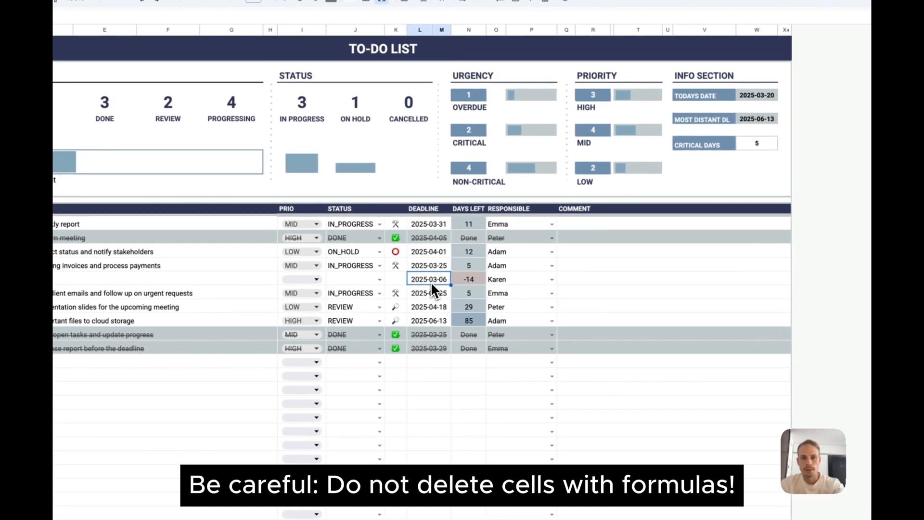
pyautogui.press('Delete')
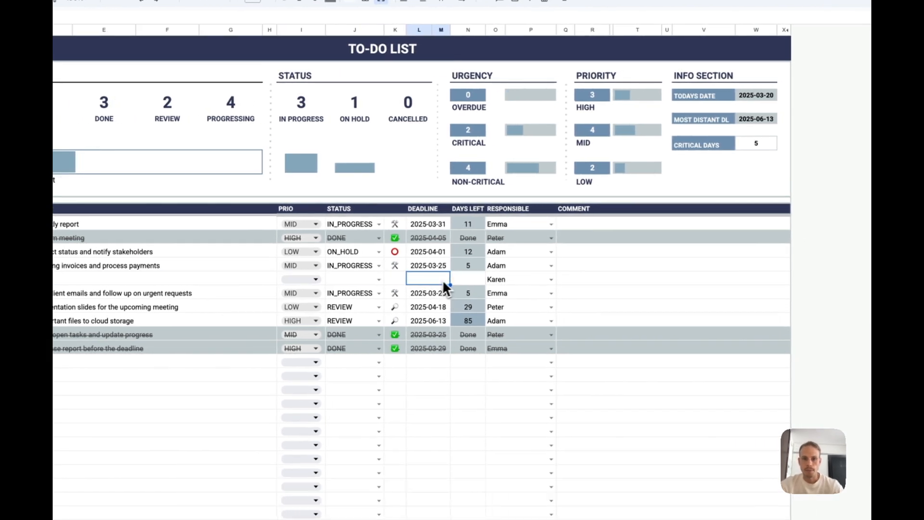
pyautogui.click(499, 279)
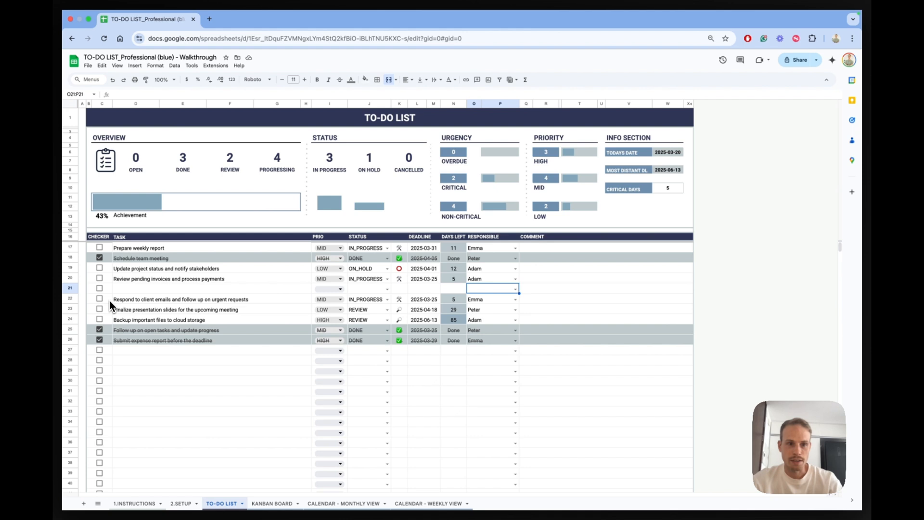
# - Extend the task table past its end by copying the last formatted row 275 into rows 276 to 282
pyautogui.scroll(-15, 255, 406)
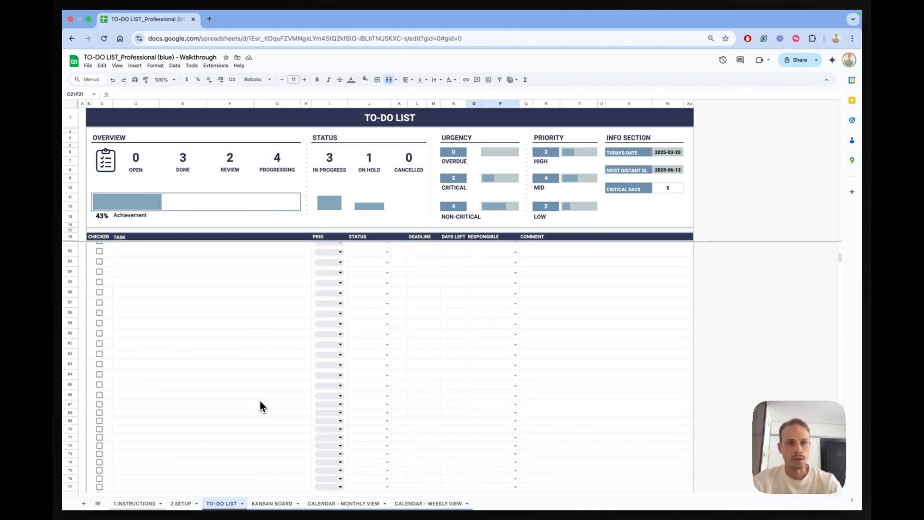
pyautogui.scroll(-10, 260, 404)
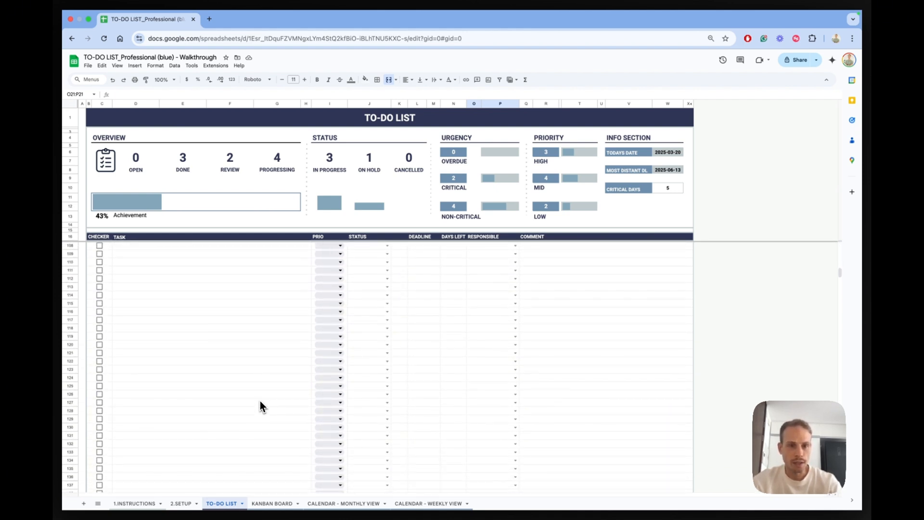
pyautogui.scroll(-11, 260, 406)
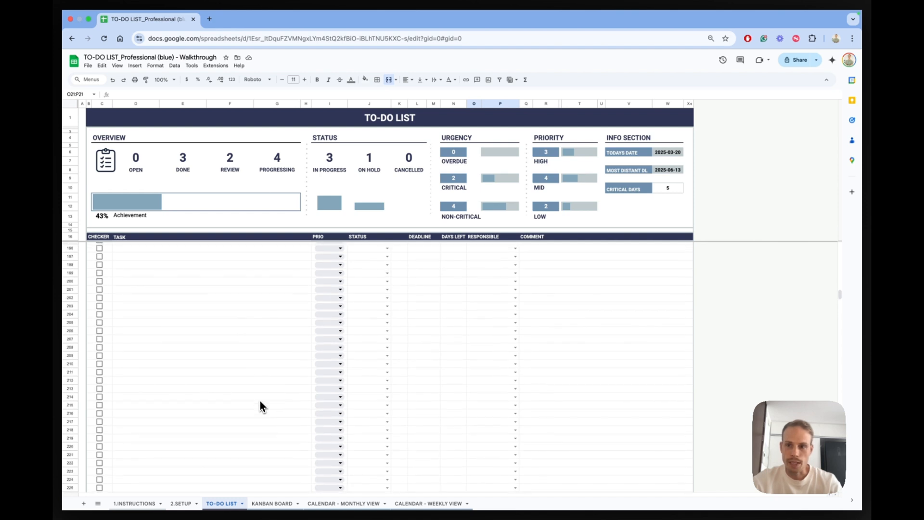
pyautogui.scroll(-6, 260, 406)
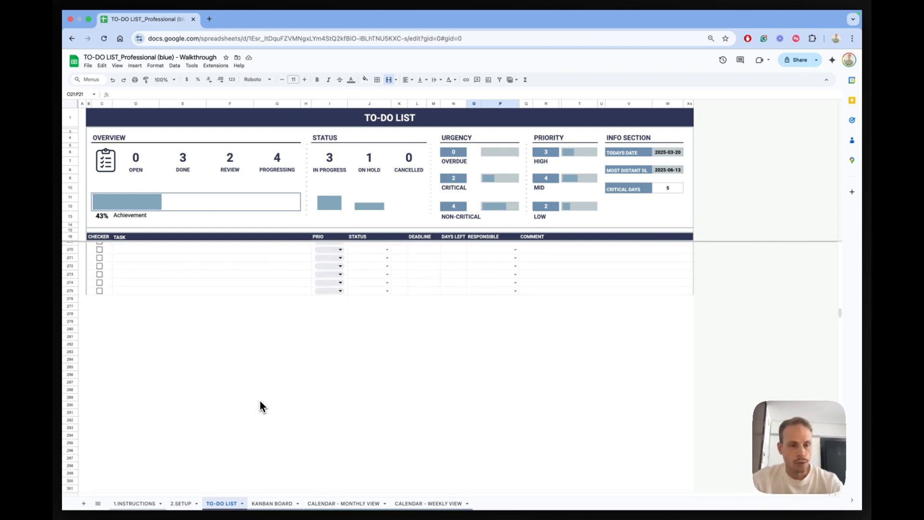
pyautogui.click(72, 292)
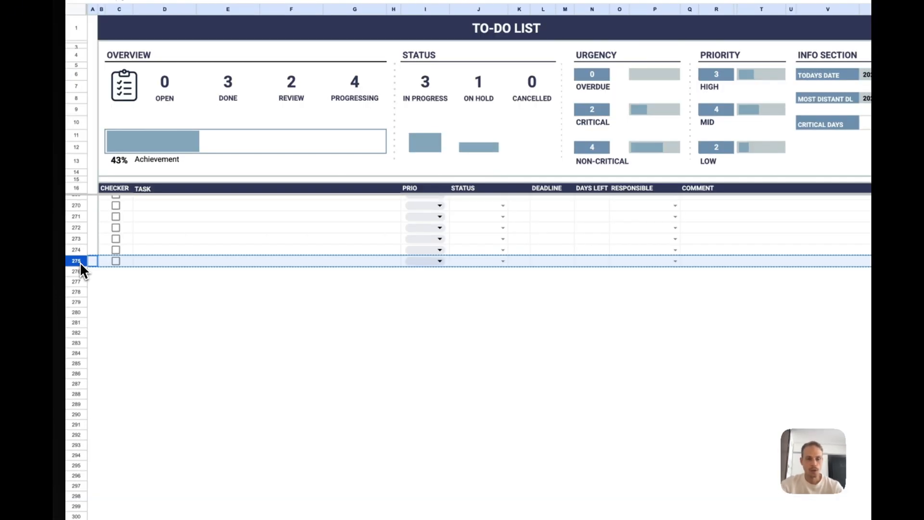
pyautogui.hotkey('ctrl', 'c')
pyautogui.click(71, 298)
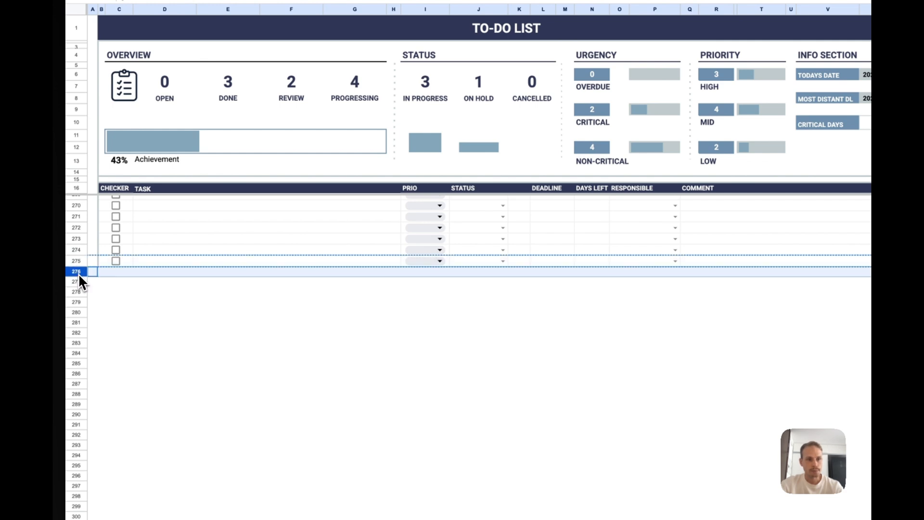
pyautogui.hotkey('ctrl', 'v')
pyautogui.moveTo(77, 283); pyautogui.dragTo(83, 330)
pyautogui.hotkey('ctrl', 'v')
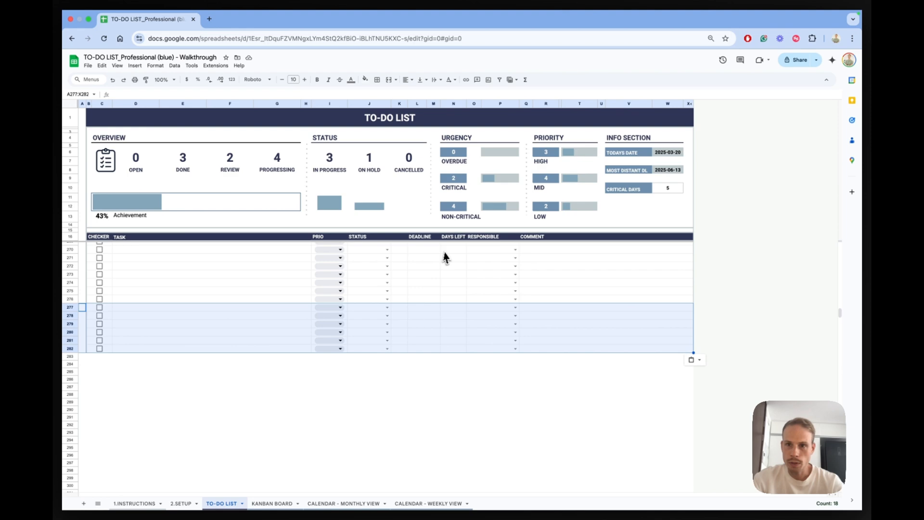
# - Reveal the hidden columns Y to AB and examine the helper columns in the newly added rows
pyautogui.click(692, 104)
pyautogui.hscroll(1, 755, 184)
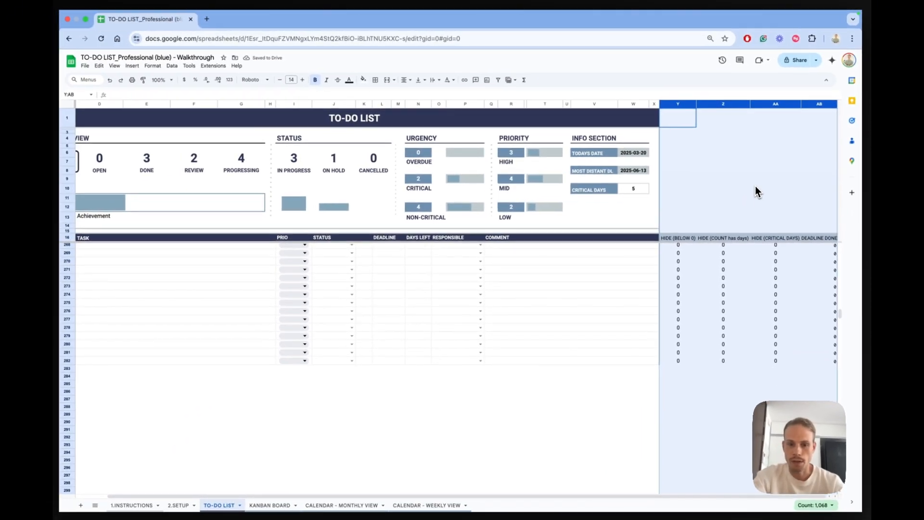
pyautogui.click(70, 351)
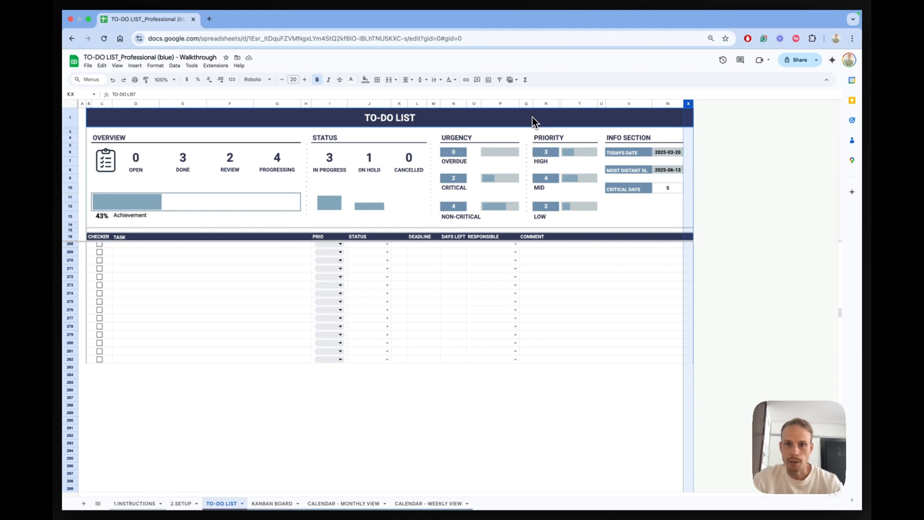
# - Insert one column to the left of column Q, between RESPONSIBLE and COMMENT, and select its header cell
pyautogui.click(526, 103)
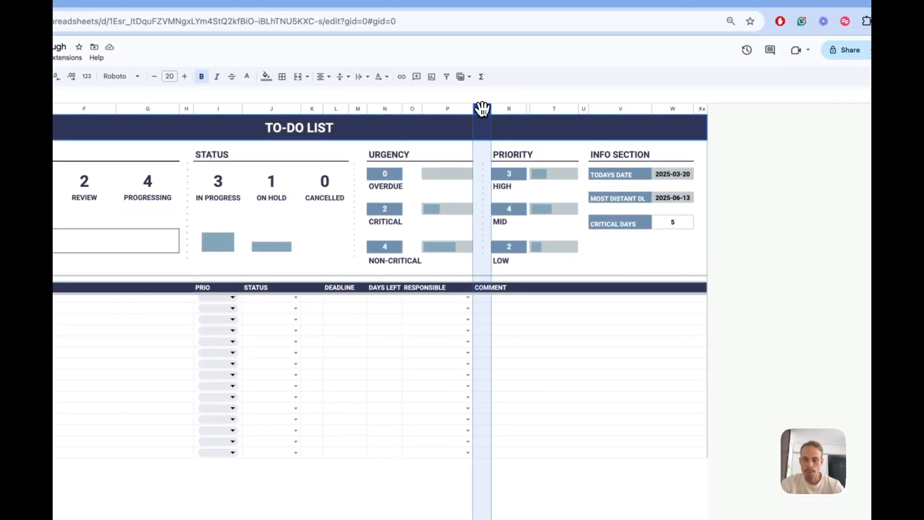
pyautogui.rightClick(482, 107)
pyautogui.click(564, 192)
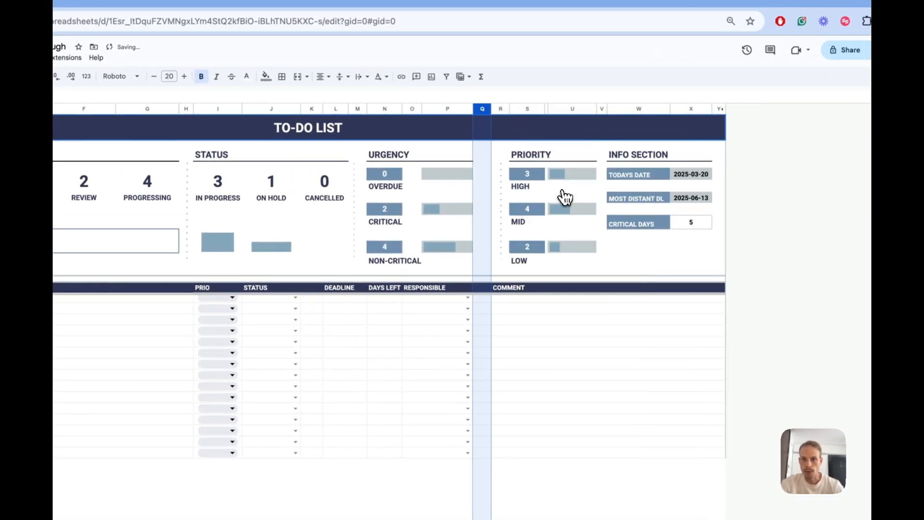
pyautogui.click(499, 290)
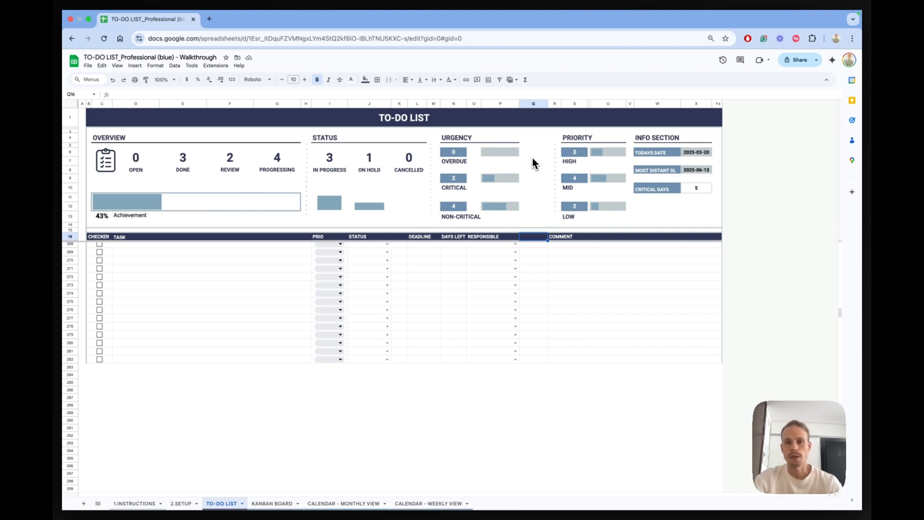
# - Insert one column to the left of DAYS LEFT and reset the fill of its cells beside the URGENCY counts
pyautogui.click(449, 103)
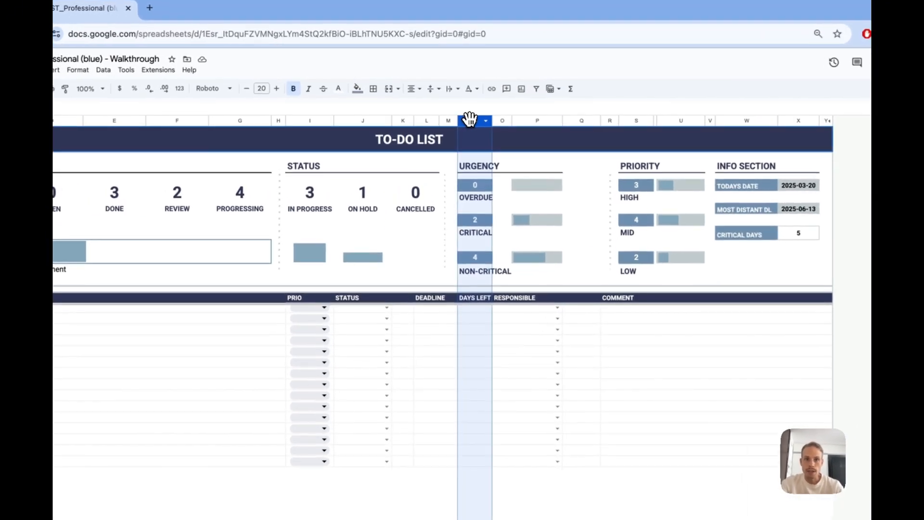
pyautogui.rightClick(469, 119)
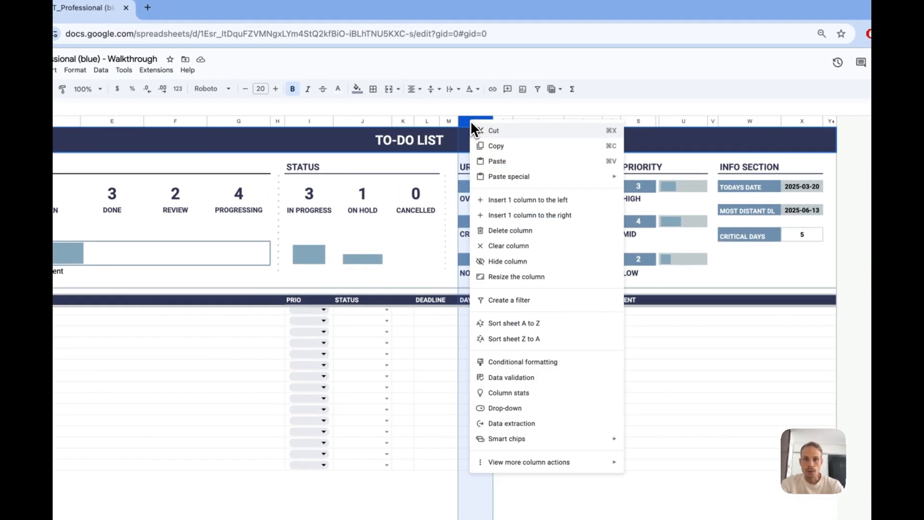
pyautogui.click(518, 201)
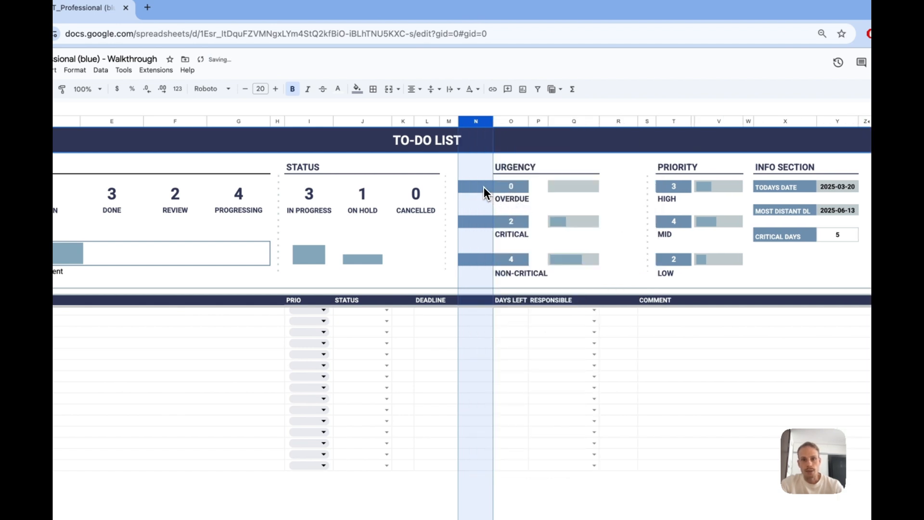
pyautogui.moveTo(484, 187); pyautogui.dragTo(485, 215)
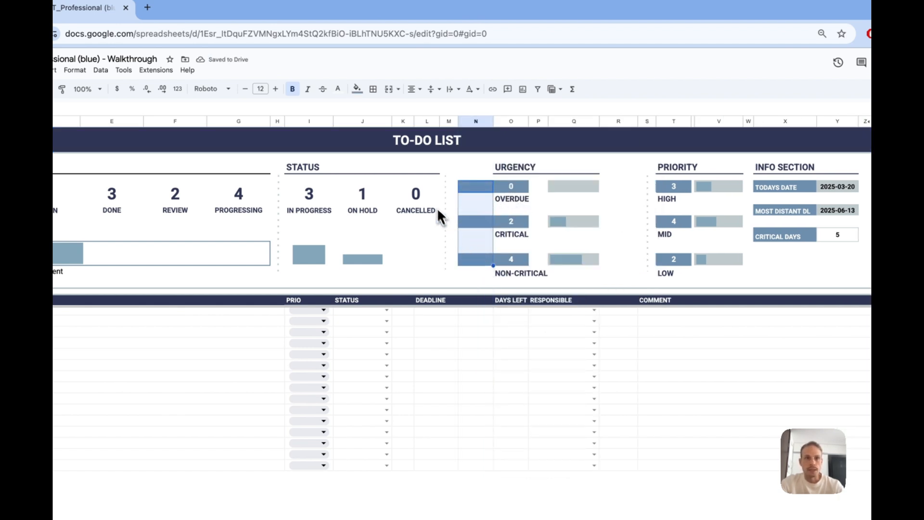
pyautogui.click(357, 89)
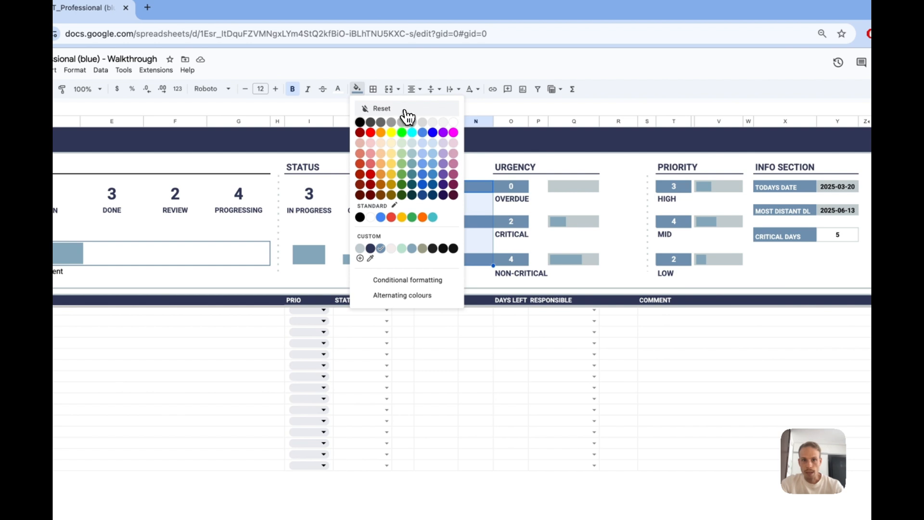
pyautogui.click(405, 112)
pyautogui.click(481, 221)
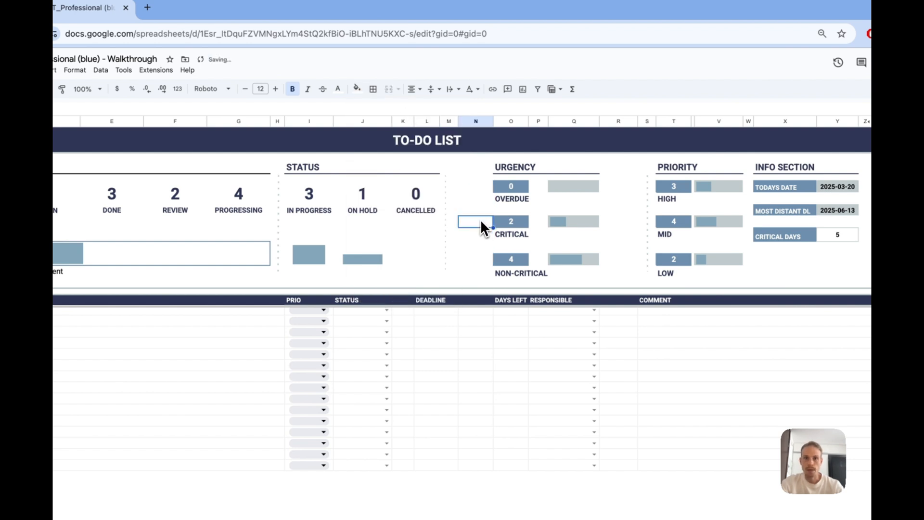
pyautogui.click(482, 302)
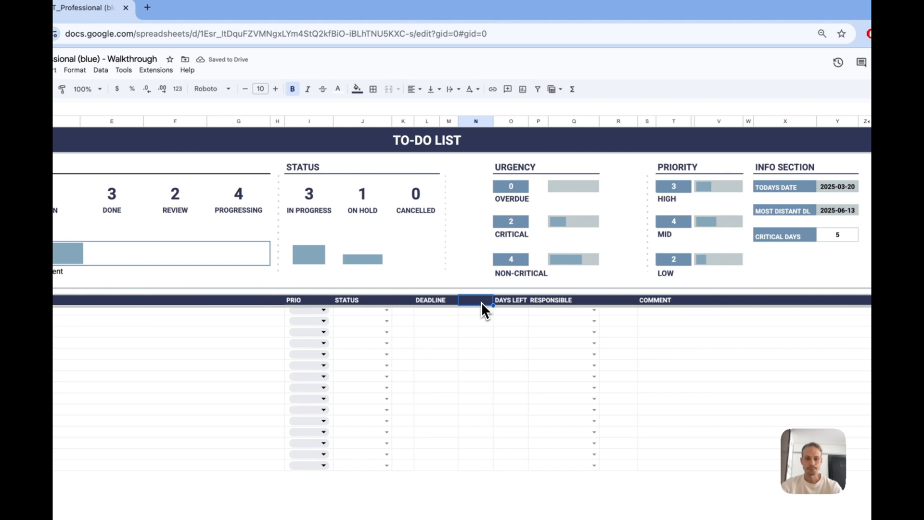
# - Undo the fill reset and both column insertions
pyautogui.press('super+z')
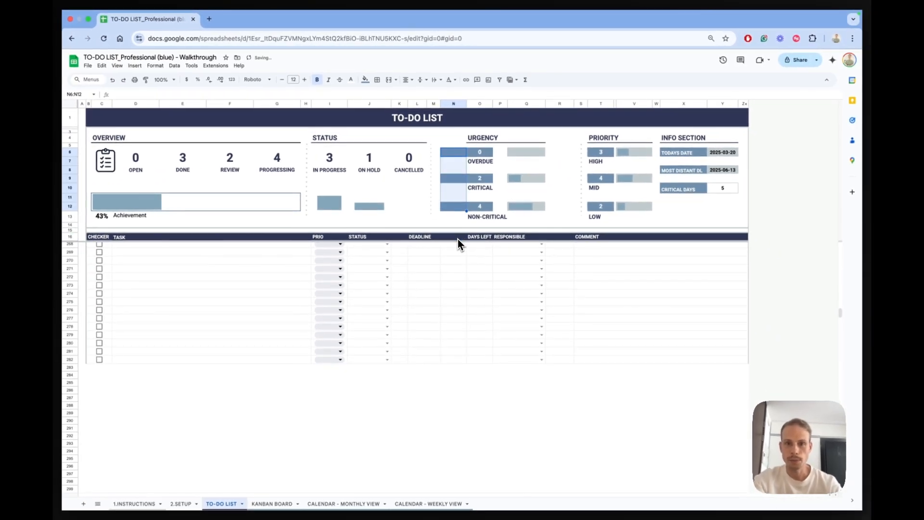
pyautogui.press('super+z')
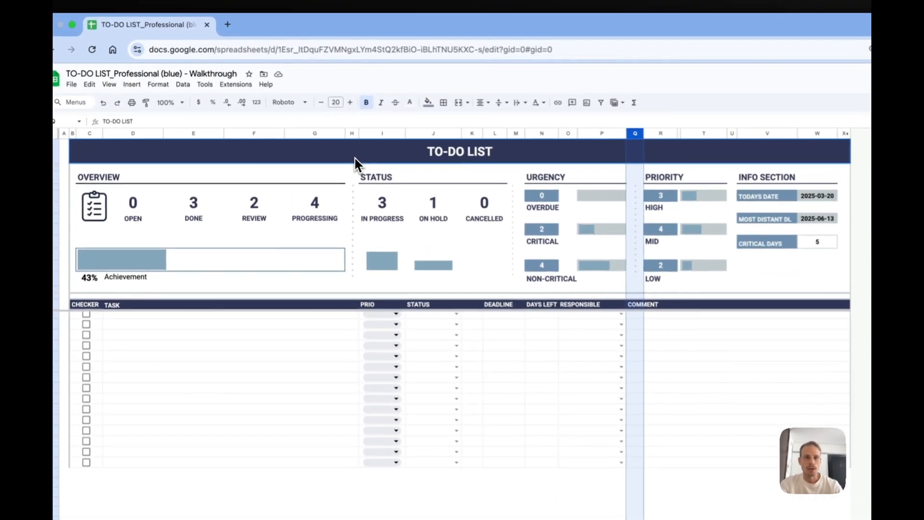
# - Fill the TO-DO LIST title bar and the table header row with dark burgundy
pyautogui.click(308, 123)
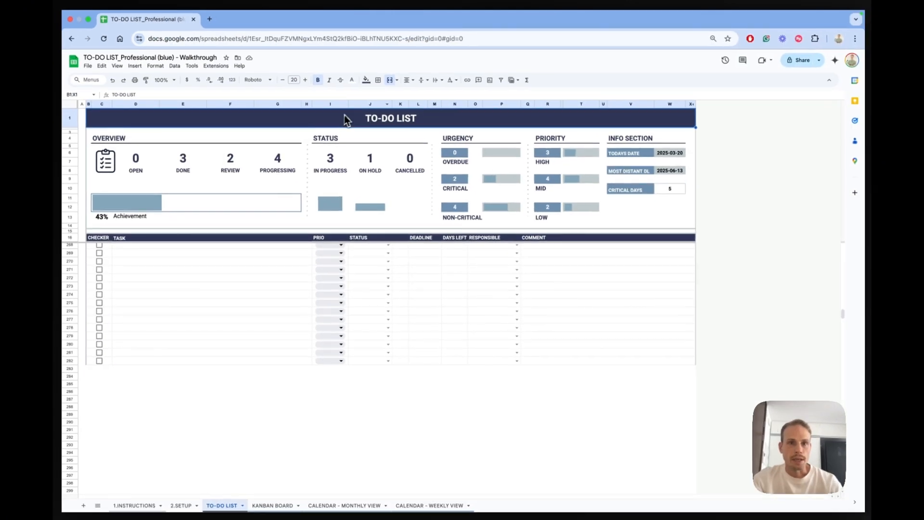
pyautogui.click(365, 79)
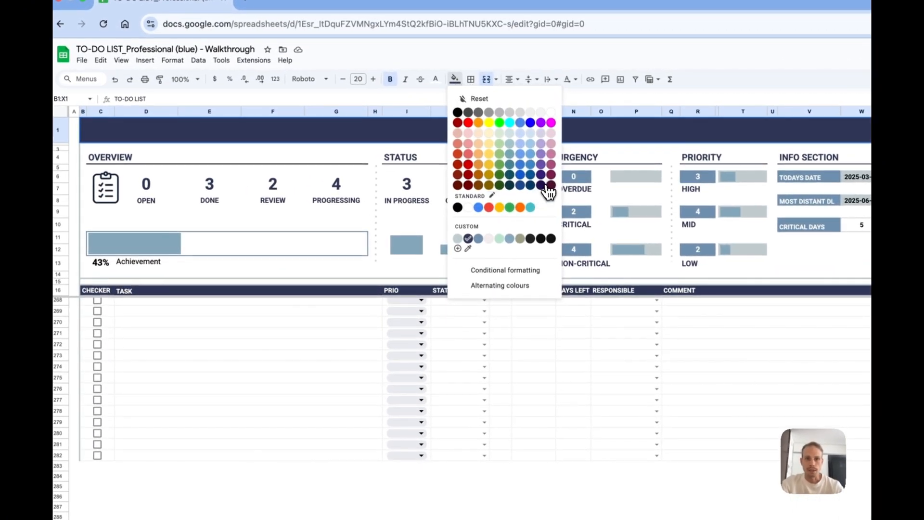
pyautogui.click(549, 187)
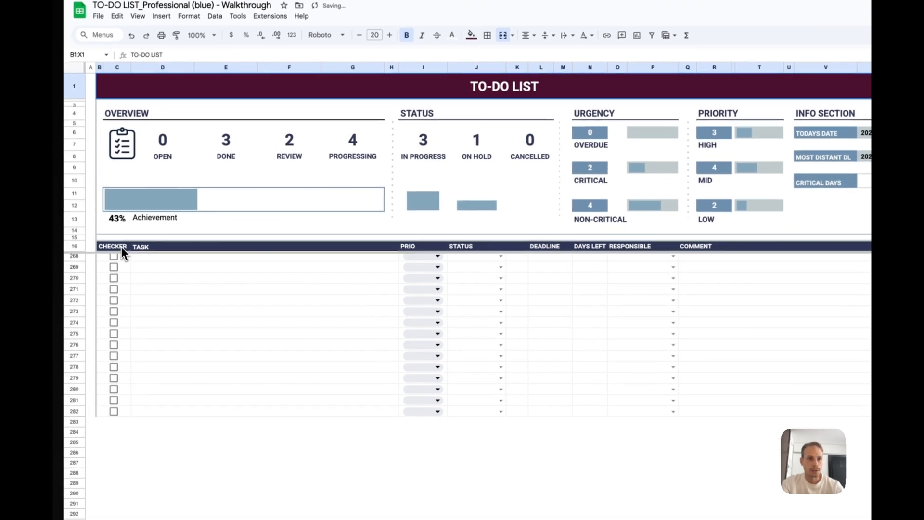
pyautogui.click(113, 291)
pyautogui.moveTo(634, 248); pyautogui.dragTo(816, 245)
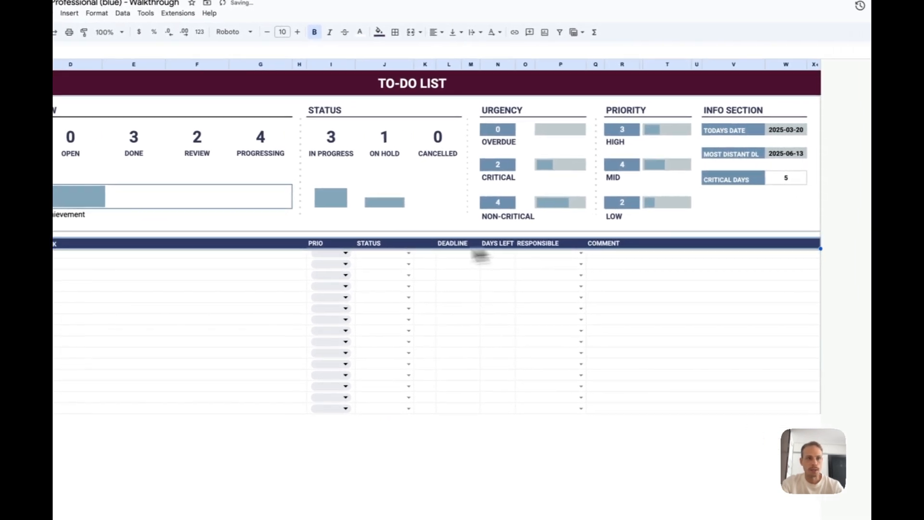
pyautogui.click(447, 31)
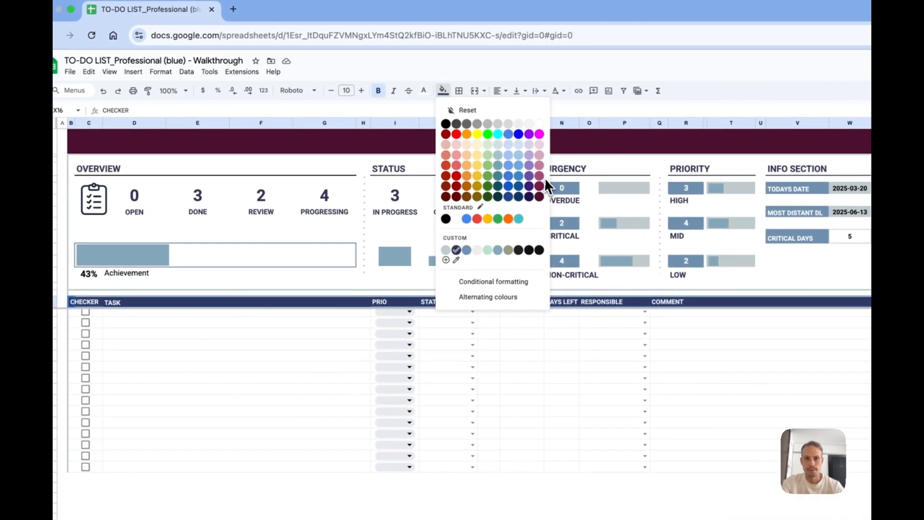
pyautogui.click(524, 196)
# - View the Achievement bar's SPARKLINE formula, select the count cells under URGENCY and PRIORITY and try a different fill colour on them
pyautogui.click(178, 248)
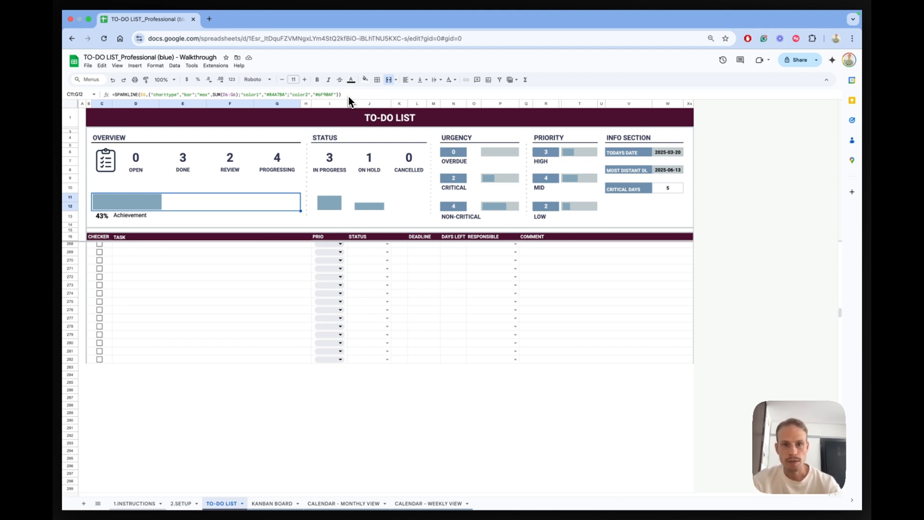
pyautogui.click(456, 153)
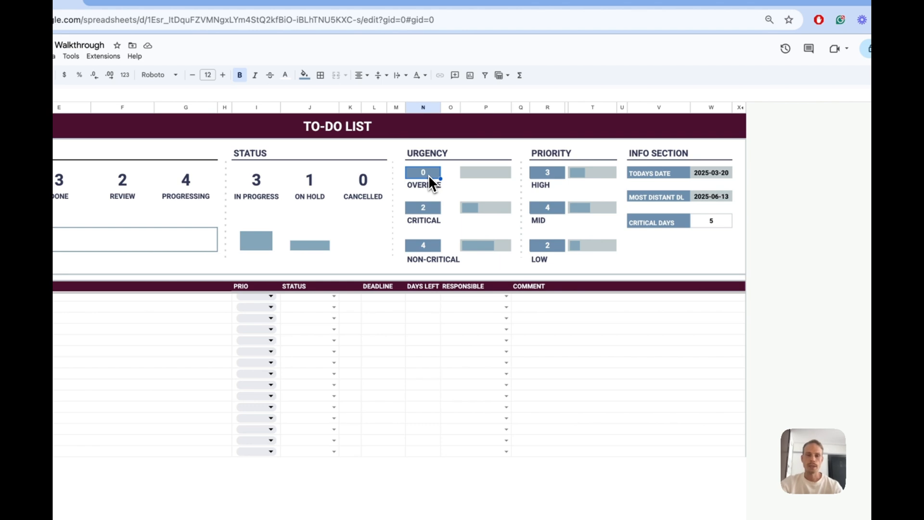
pyautogui.click(424, 206)
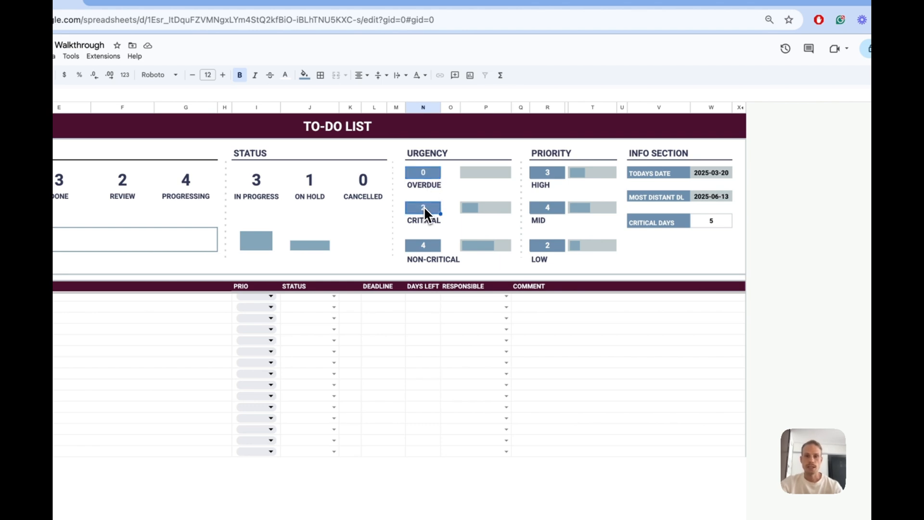
pyautogui.click(540, 246)
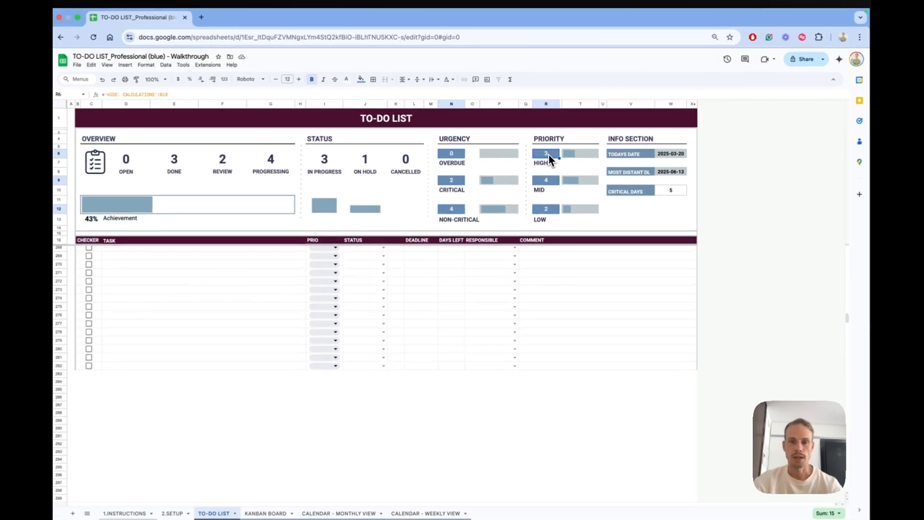
pyautogui.click(547, 172)
pyautogui.click(366, 80)
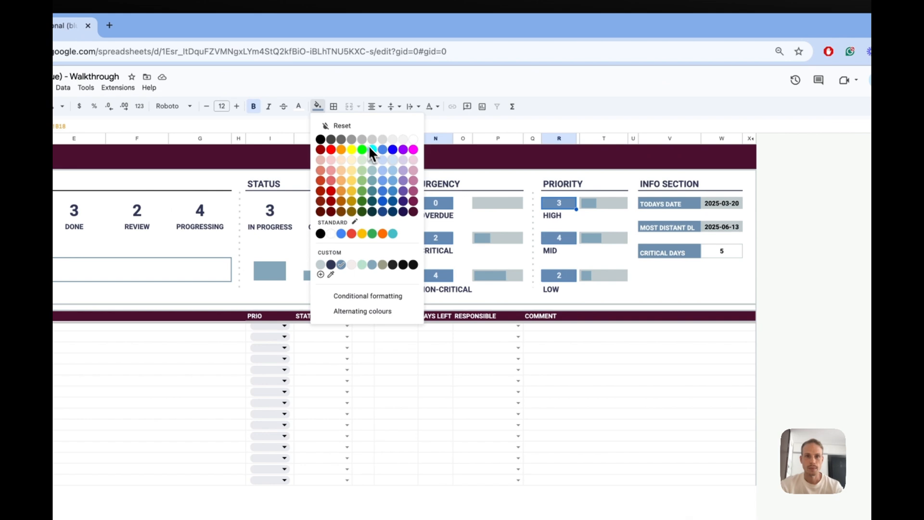
pyautogui.click(442, 158)
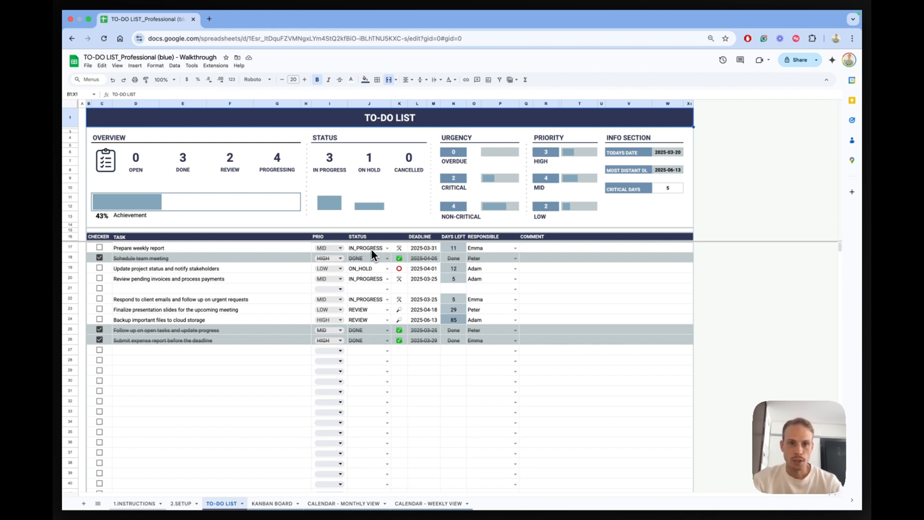
# - Set the "Prepare weekly report" priority to HIGH and add an ASAP option to the PRIO drop-down, applying it to all matching drop-downs
pyautogui.click(340, 248)
pyautogui.click(355, 276)
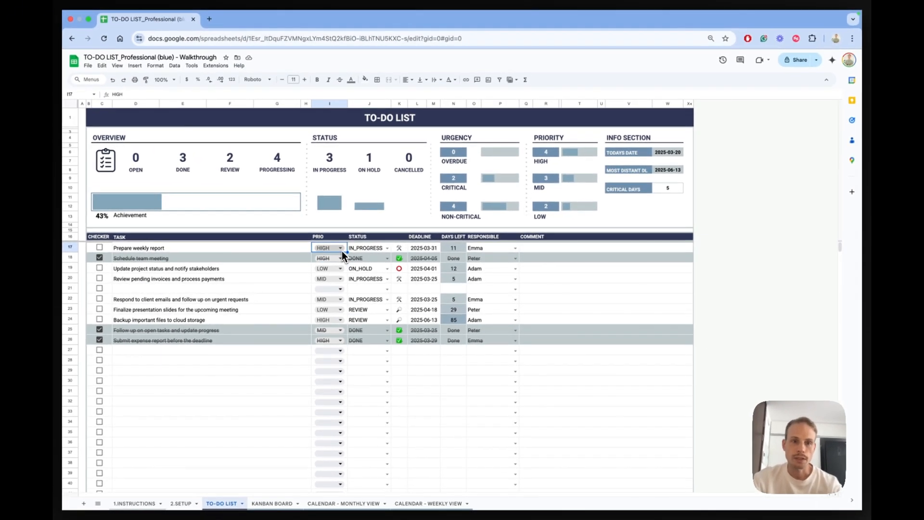
pyautogui.click(341, 248)
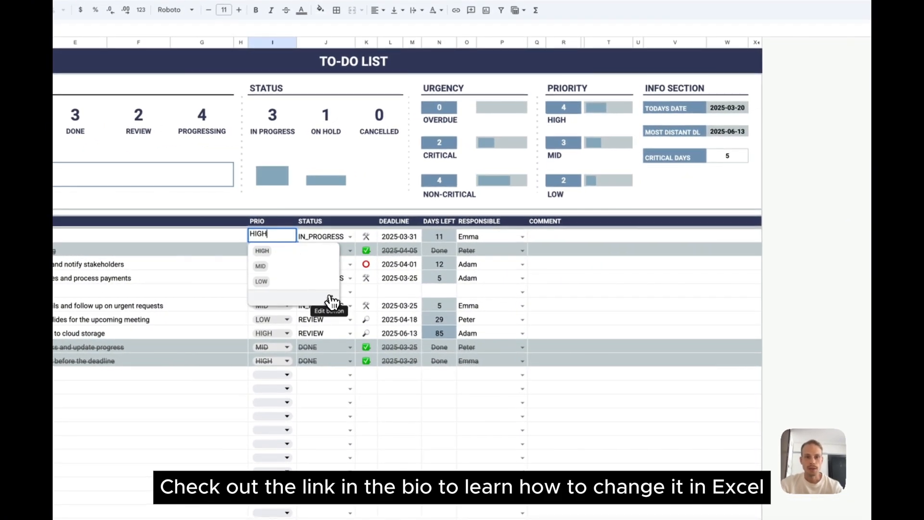
pyautogui.click(331, 302)
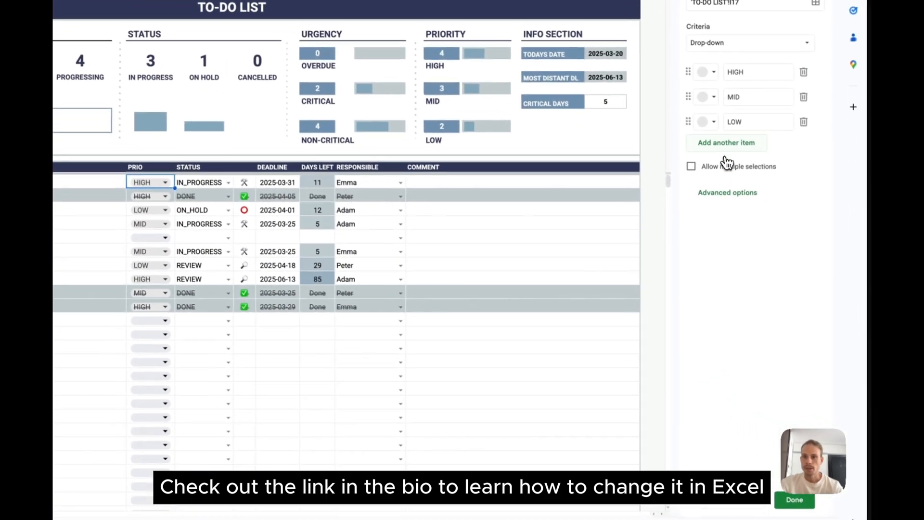
pyautogui.click(727, 163)
pyautogui.write('ASAP')
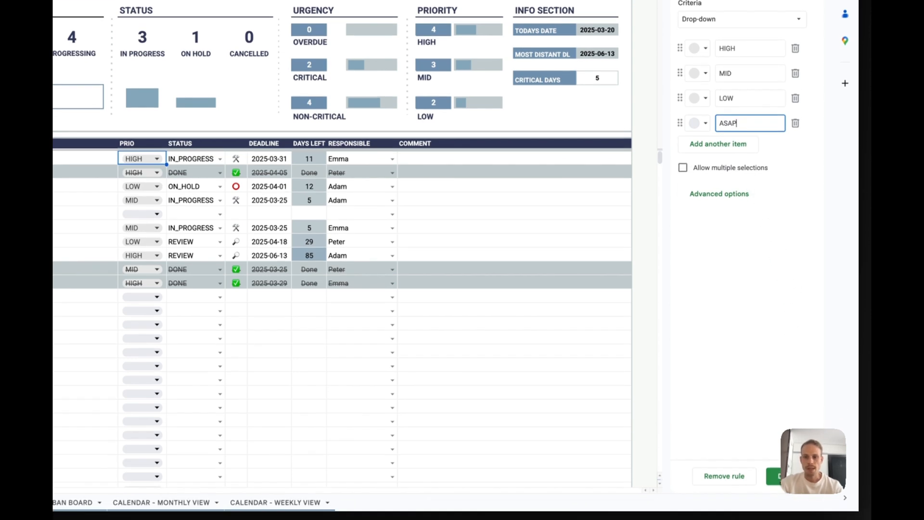
pyautogui.click(776, 471)
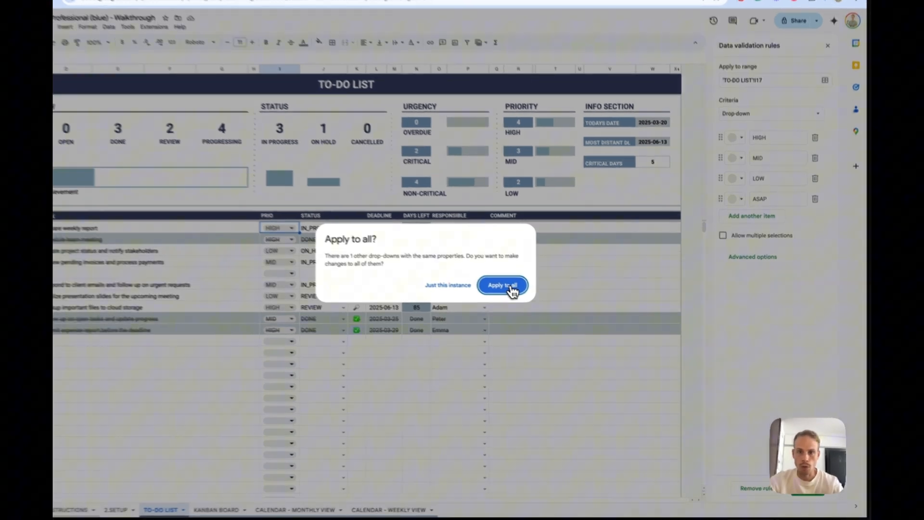
pyautogui.click(532, 300)
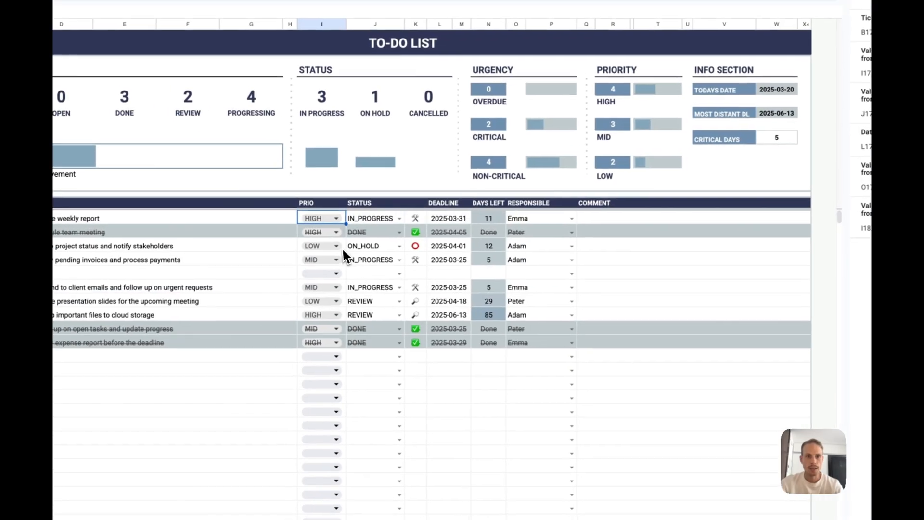
# - Set the priority of "Update project status and notify stakeholders" to ASAP and select the PRIORITY summary cells to check which priorities are counted
pyautogui.click(161, 209)
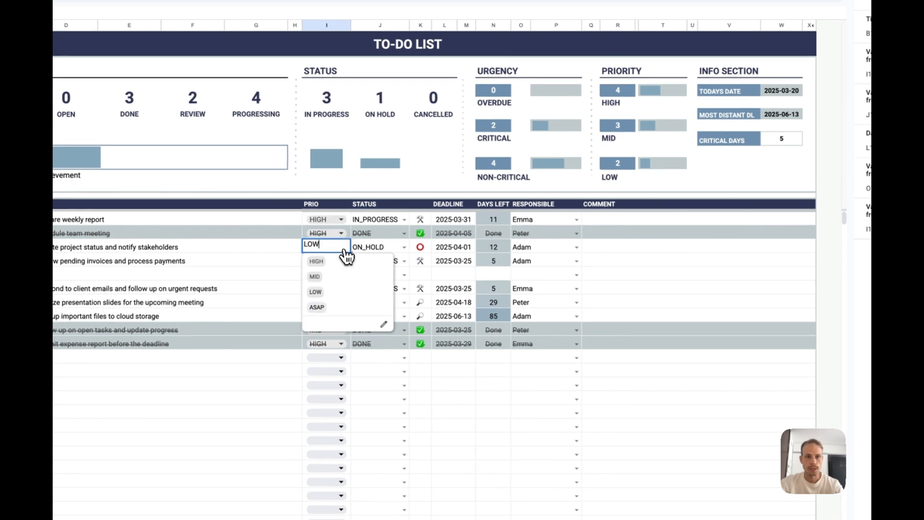
pyautogui.click(345, 312)
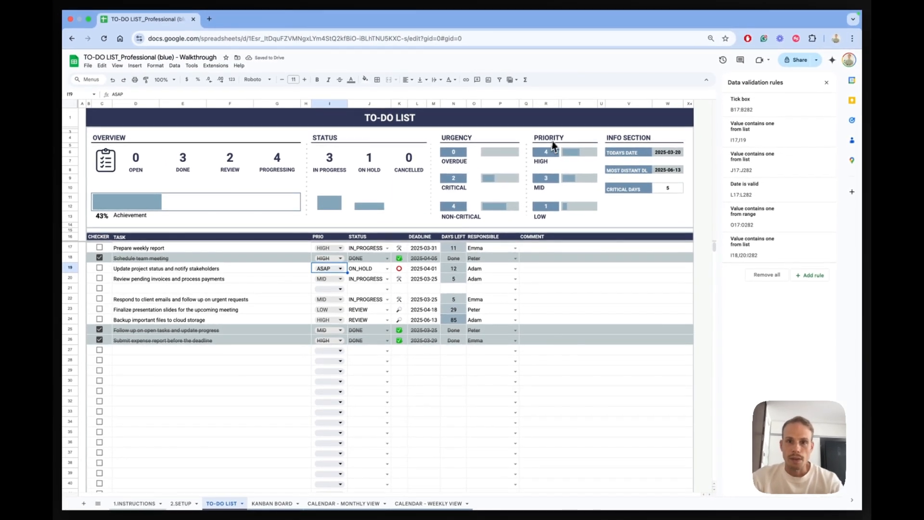
pyautogui.moveTo(543, 138); pyautogui.dragTo(545, 205)
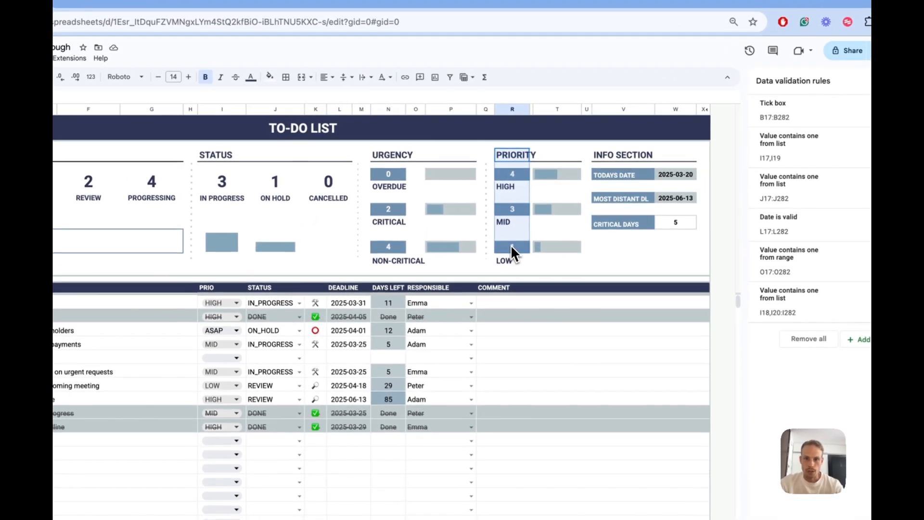
pyautogui.moveTo(511, 247); pyautogui.dragTo(511, 262)
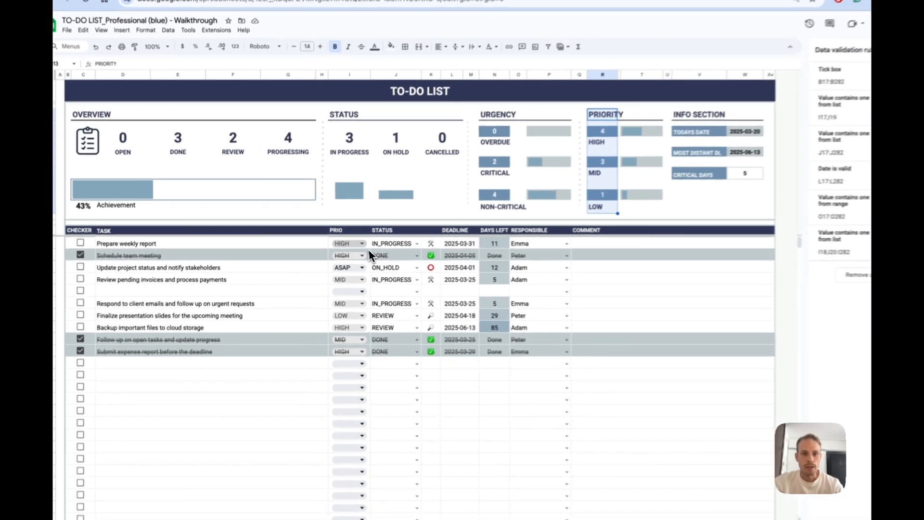
pyautogui.click(340, 248)
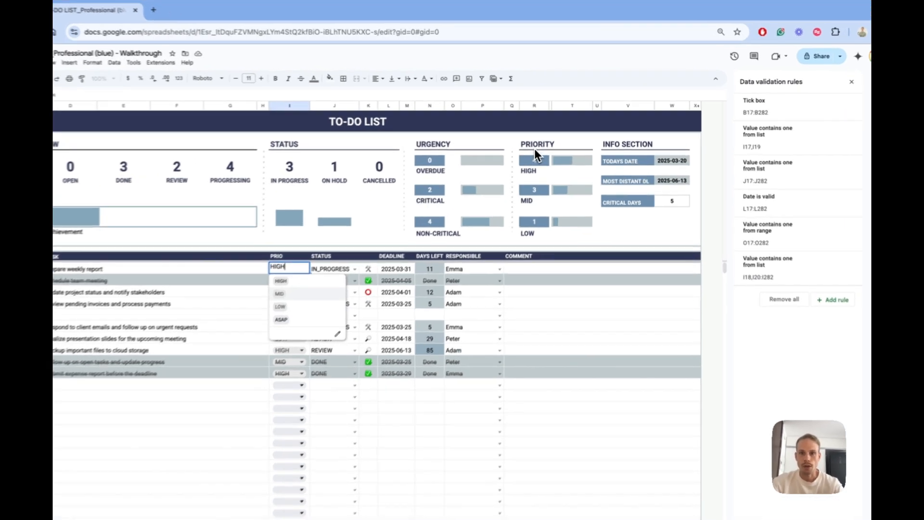
pyautogui.moveTo(536, 153); pyautogui.dragTo(537, 237)
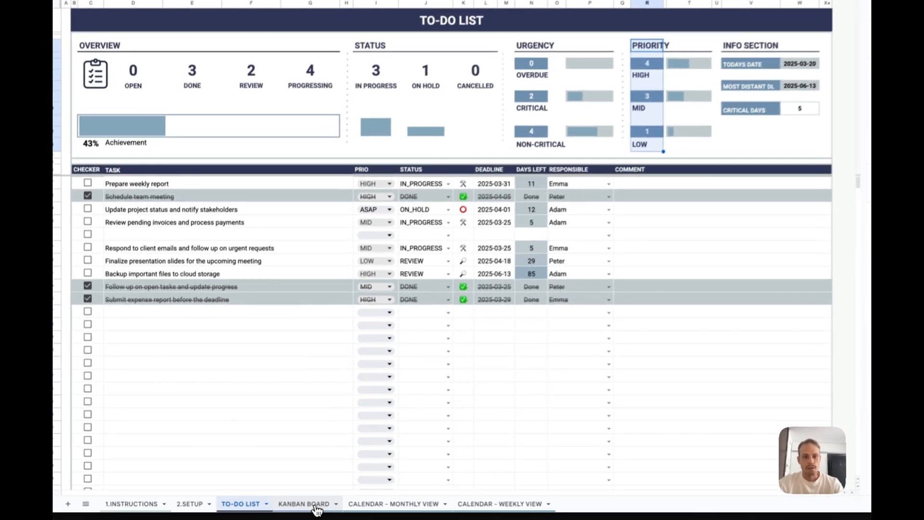
# - Examine how the ASAP task's card appears under ON HOLD on the Kanban board, then return to the TO-DO LIST sheet
pyautogui.click(315, 504)
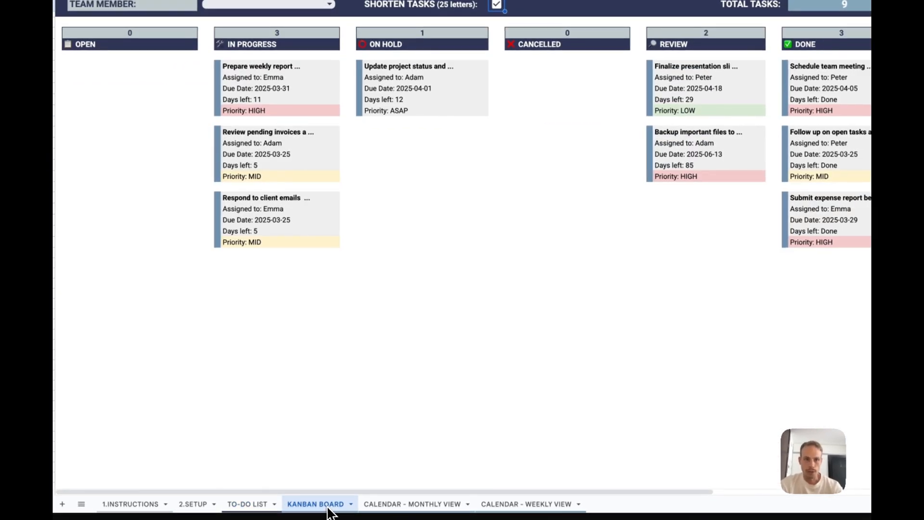
pyautogui.click(255, 505)
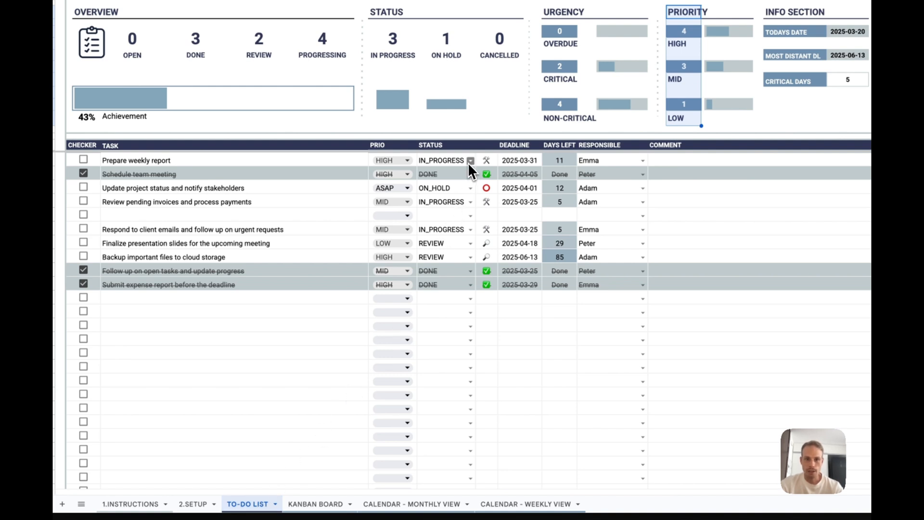
pyautogui.click(315, 504)
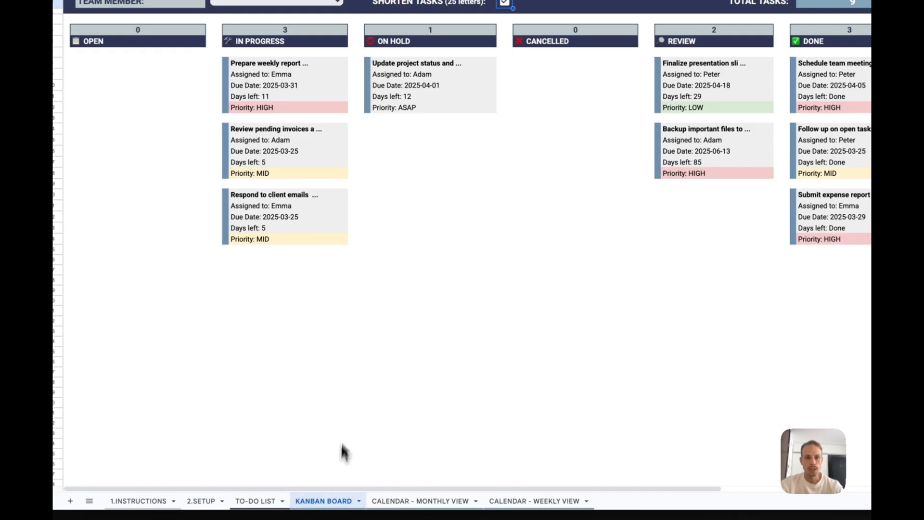
pyautogui.click(399, 64)
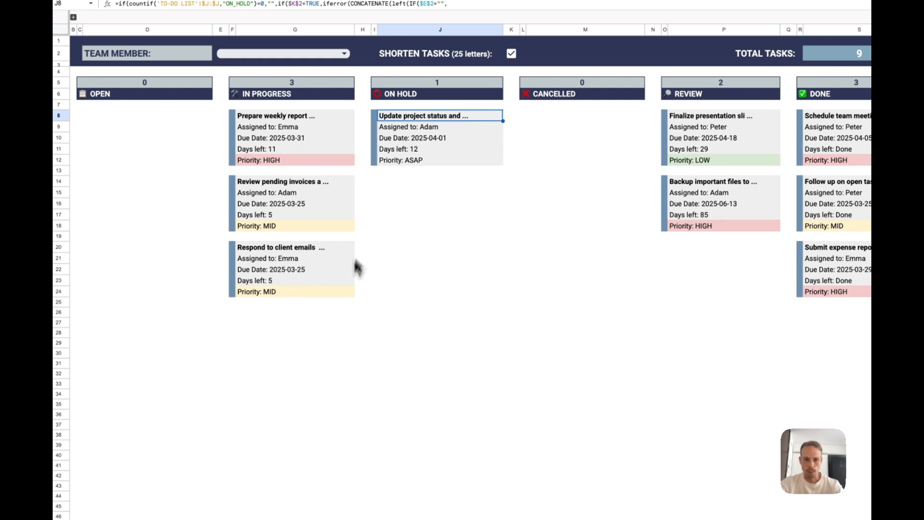
pyautogui.click(290, 503)
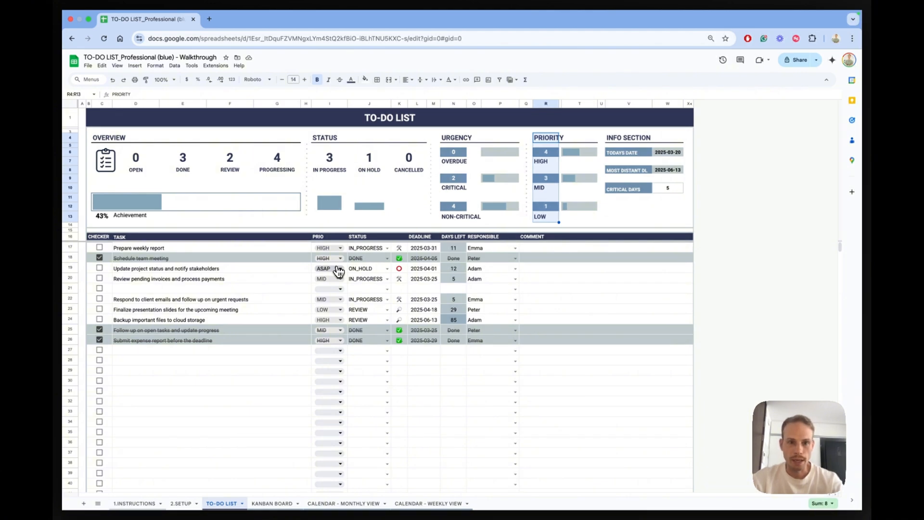
# - Create a filter on the table header in row 16 and sort the tasks by TASK from A to Z
pyautogui.click(156, 289)
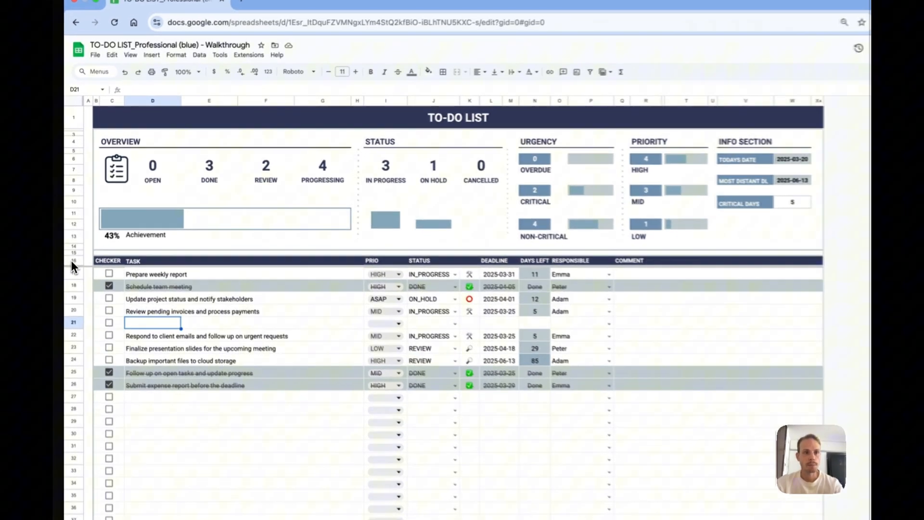
pyautogui.click(70, 236)
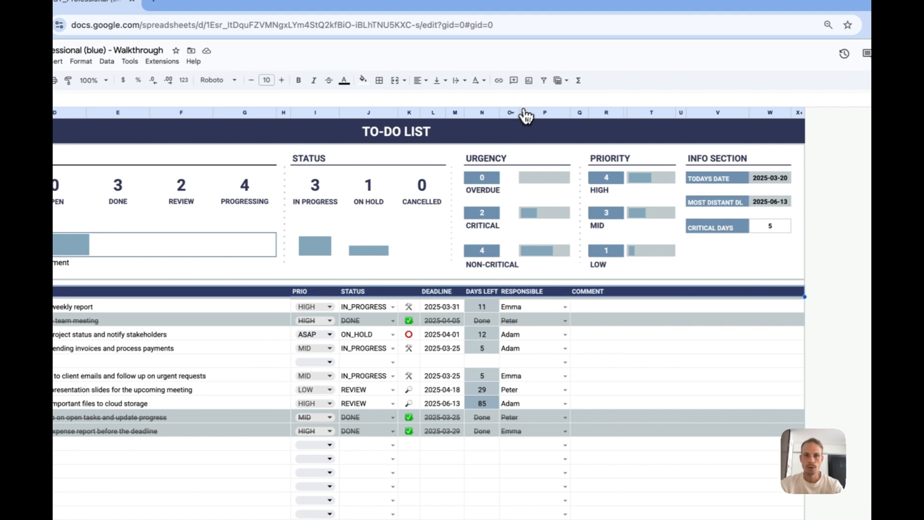
pyautogui.click(543, 80)
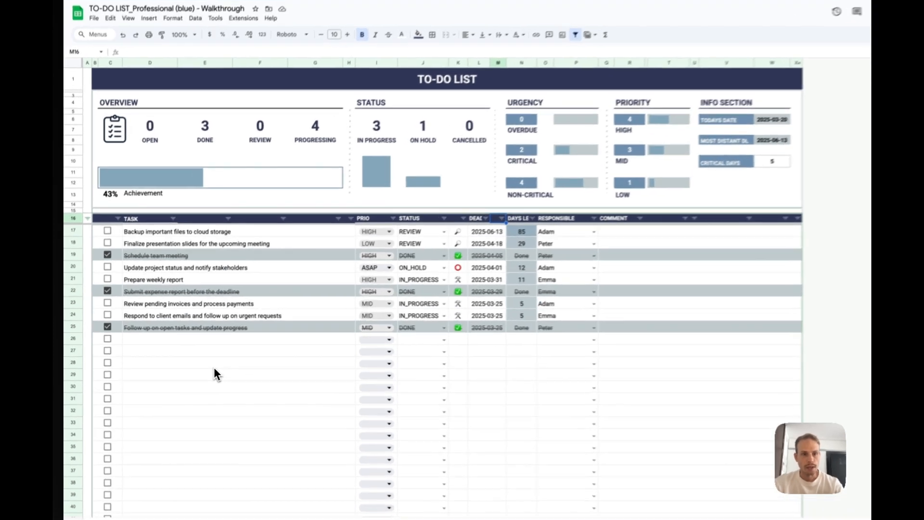
pyautogui.click(189, 361)
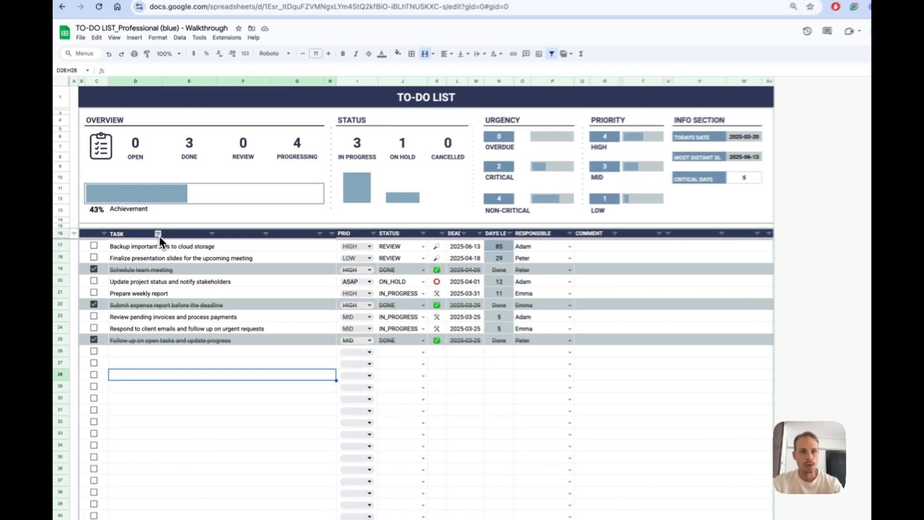
pyautogui.click(155, 236)
pyautogui.click(176, 252)
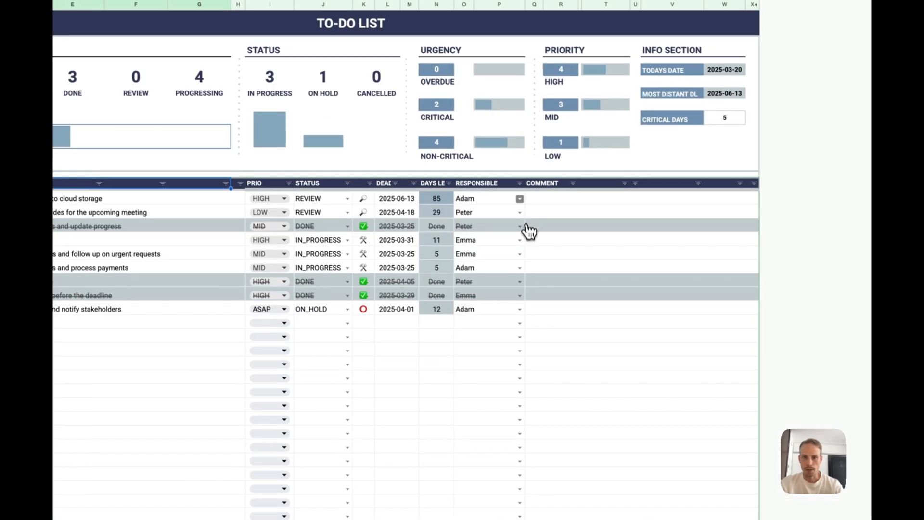
# - Filter the RESPONSIBLE column by values to show only the first listed team member's tasks
pyautogui.click(645, 228)
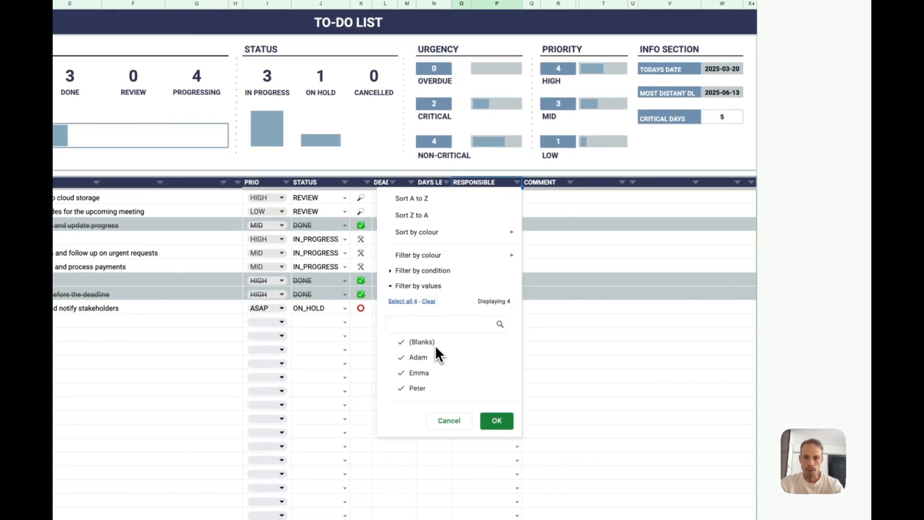
pyautogui.click(428, 302)
pyautogui.click(437, 357)
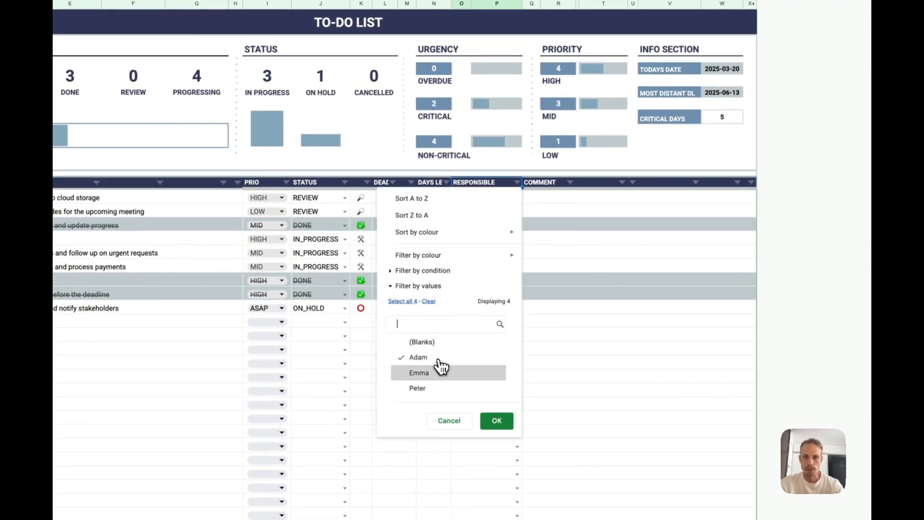
pyautogui.click(504, 422)
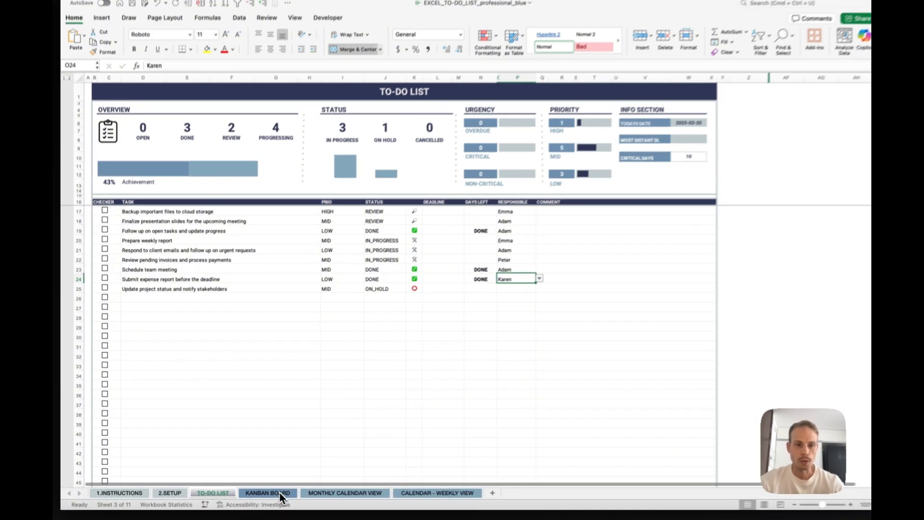
# - View the Kanban board, monthly calendar and weekly calendar sheets of the Excel workbook
pyautogui.click(282, 495)
pyautogui.click(322, 492)
pyautogui.click(415, 493)
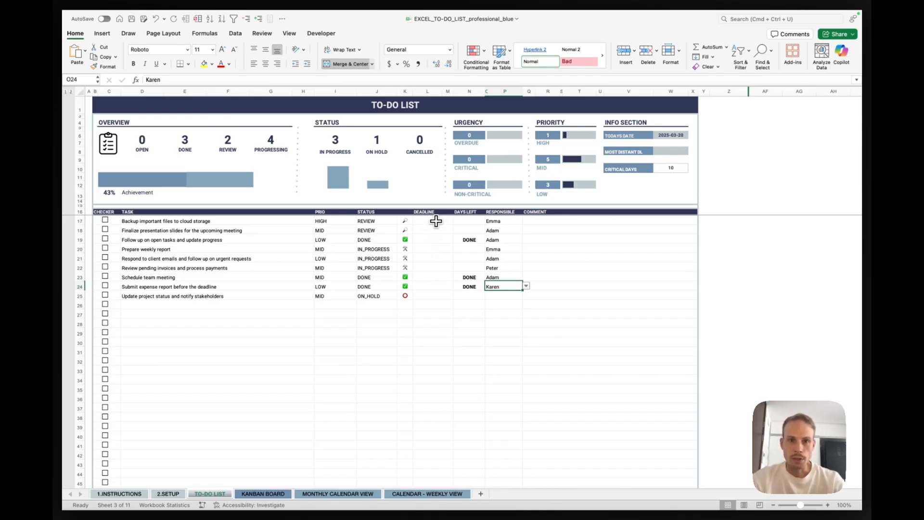
# - Compare deadline entry in the Excel to-do list with the Google Sheets version and read the required date format in the Excel workbook's instructions
pyautogui.doubleClick(436, 221)
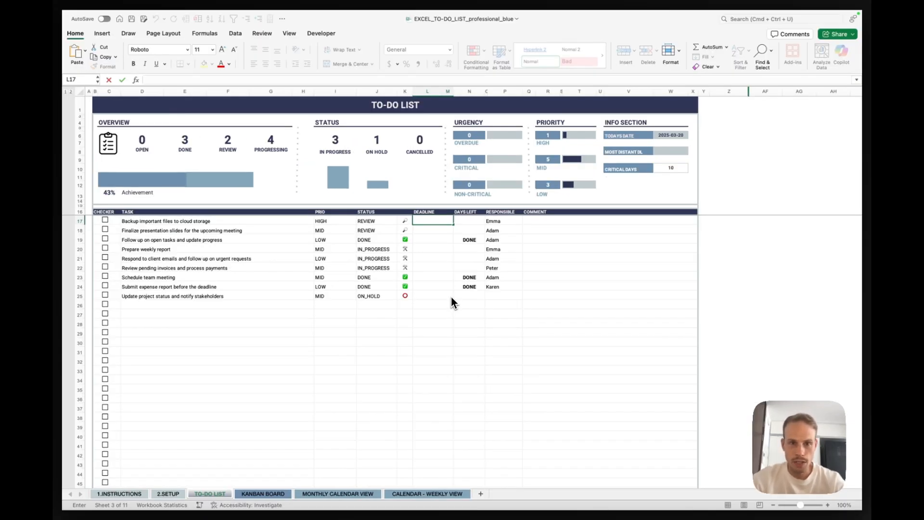
pyautogui.hotkey('ctrl', 'Right')
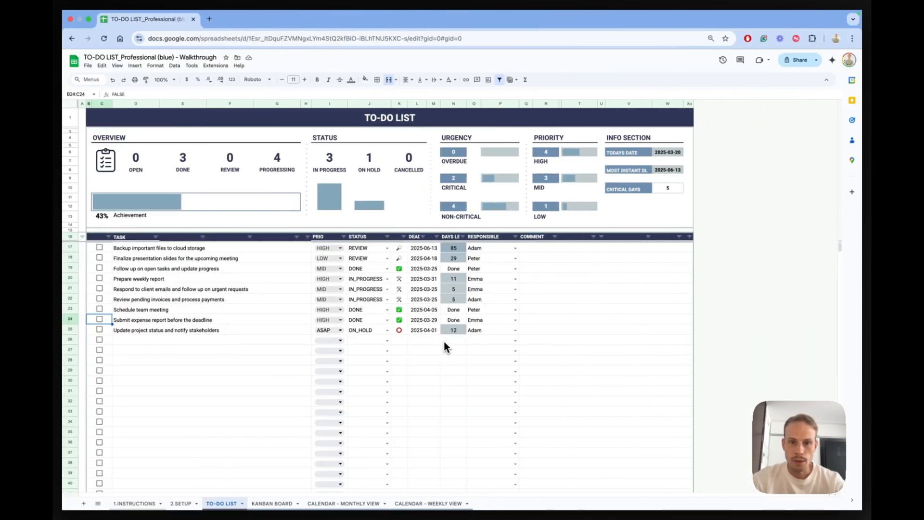
pyautogui.doubleClick(437, 340)
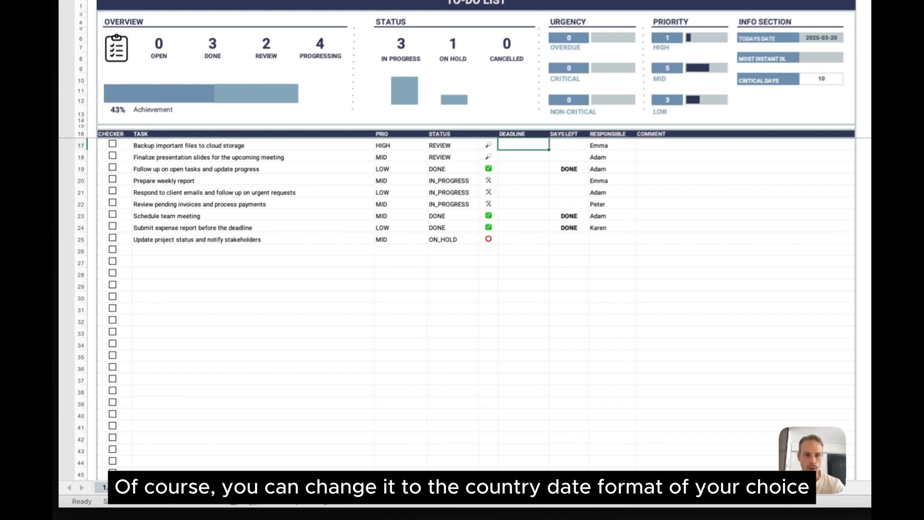
pyautogui.click(137, 496)
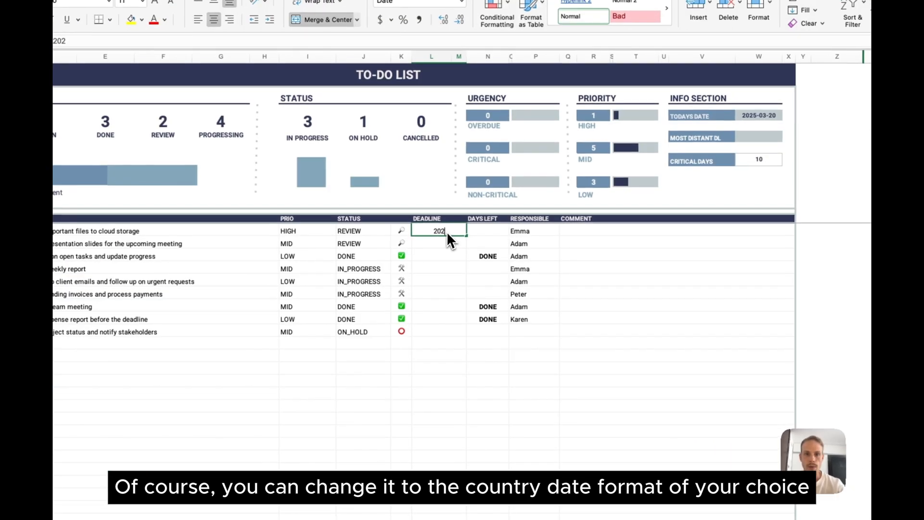
# - Enter 2025-03-31 as the deadline for the Excel tasks in rows 17 to 25
pyautogui.write('5-03-31')
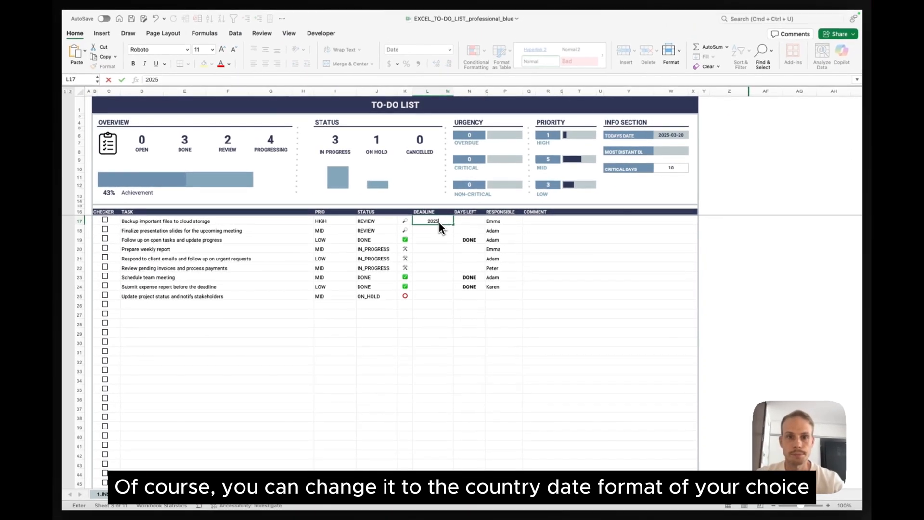
pyautogui.press('Return')
pyautogui.click(441, 221)
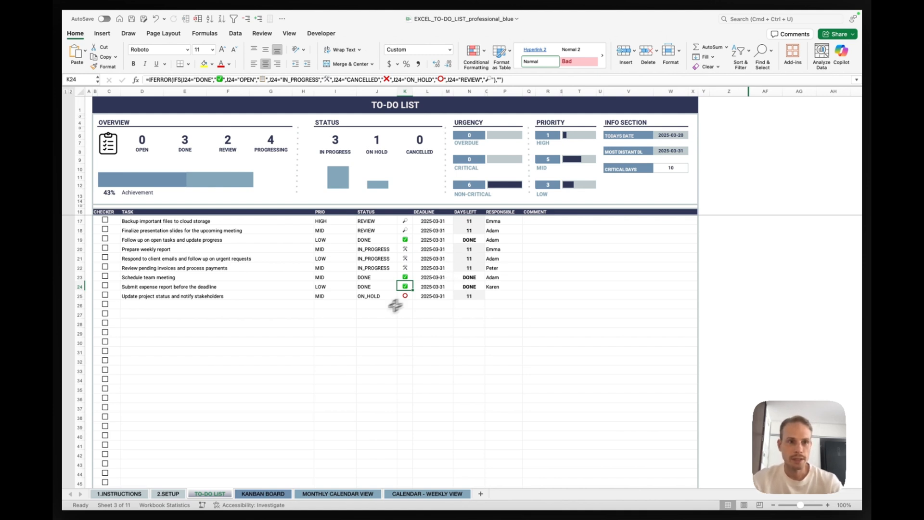
# - Expand the grouped rows below row 60 to extend the task list, and tick the checkbox in row 58
pyautogui.scroll(-10, 226, 365)
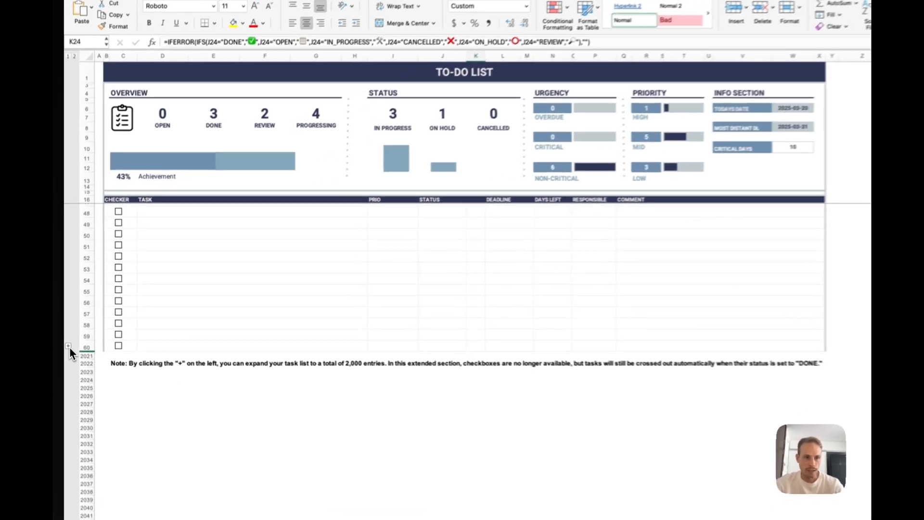
pyautogui.click(65, 334)
pyautogui.scroll(-10, 127, 315)
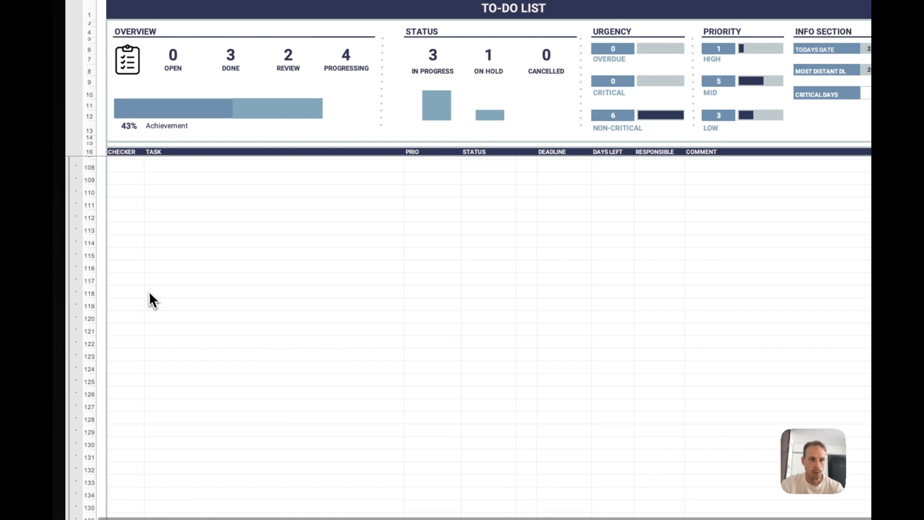
pyautogui.scroll(10, 221, 252)
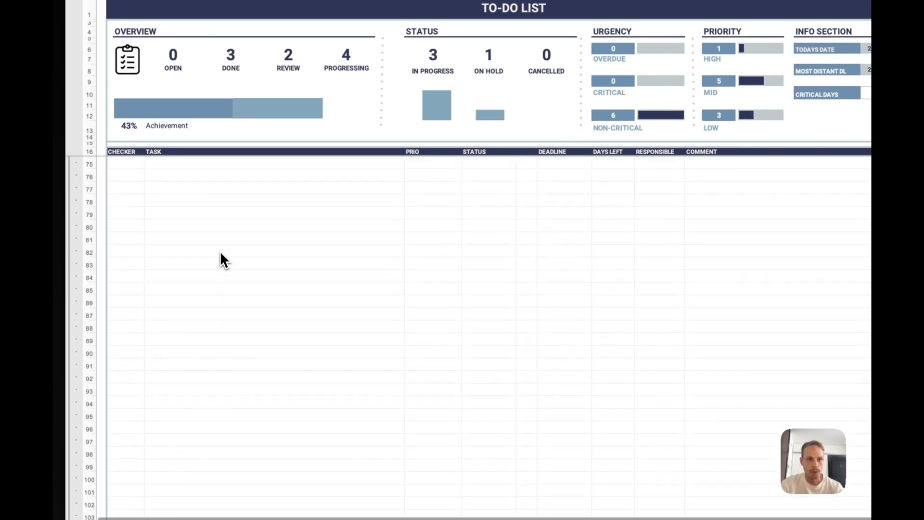
pyautogui.scroll(8, 220, 254)
pyautogui.click(124, 254)
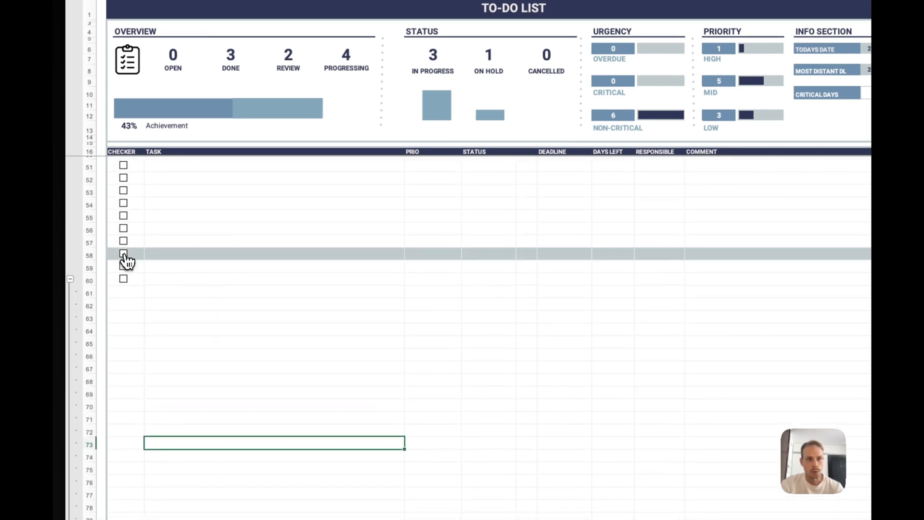
# - Untick the checkbox in row 58 and open the status options of an empty row in the extended Excel list
pyautogui.click(124, 254)
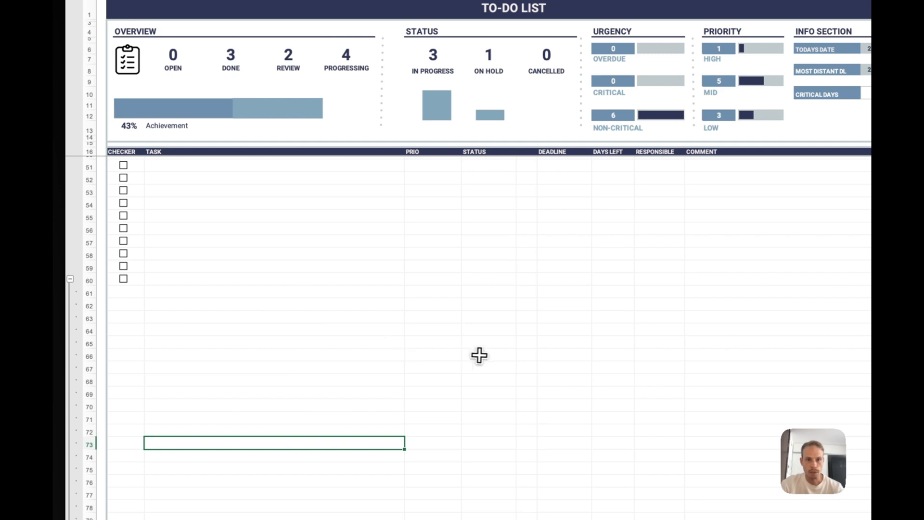
pyautogui.click(484, 355)
pyautogui.click(521, 355)
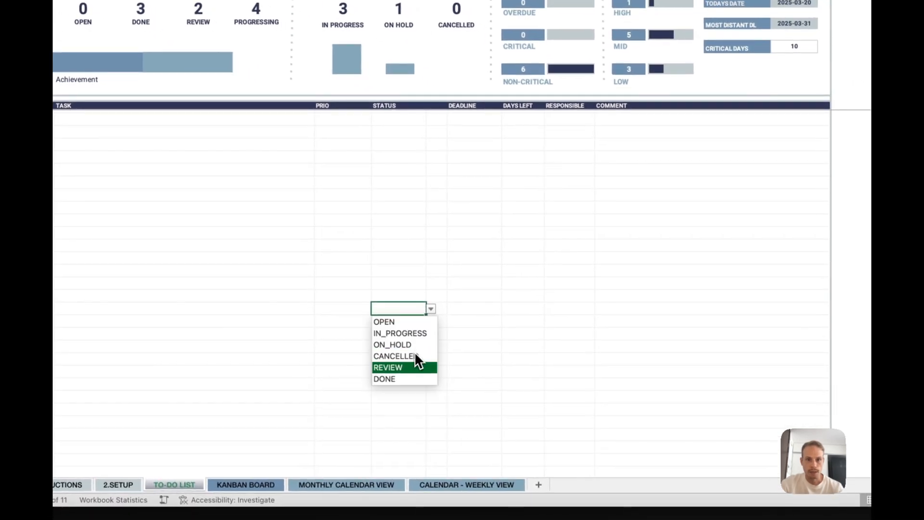
pyautogui.click(408, 379)
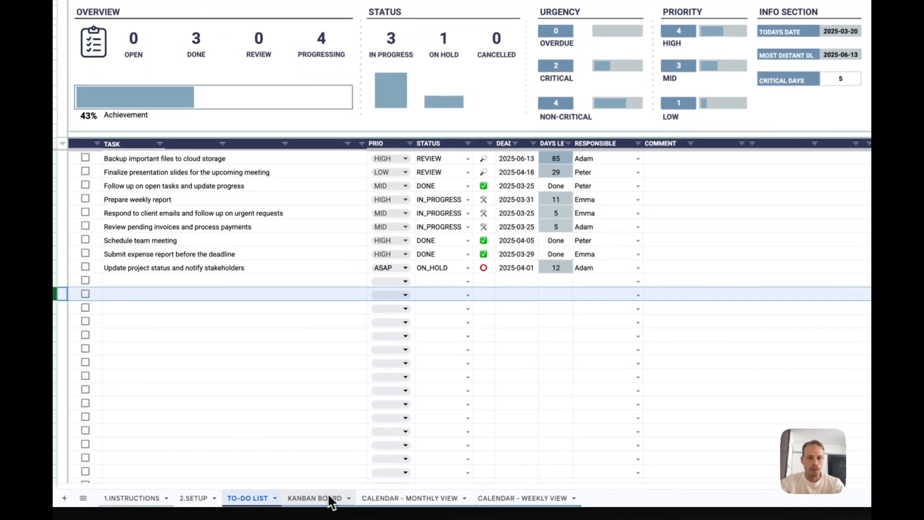
# - Compare the Kanban board of the Google Sheets version with the Excel workbook's monthly calendar and Kanban board sheets
pyautogui.click(272, 503)
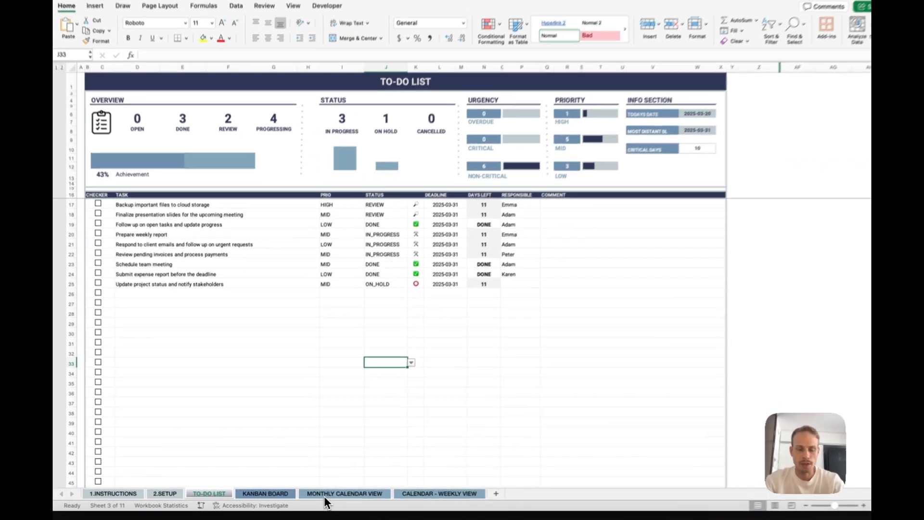
pyautogui.click(317, 495)
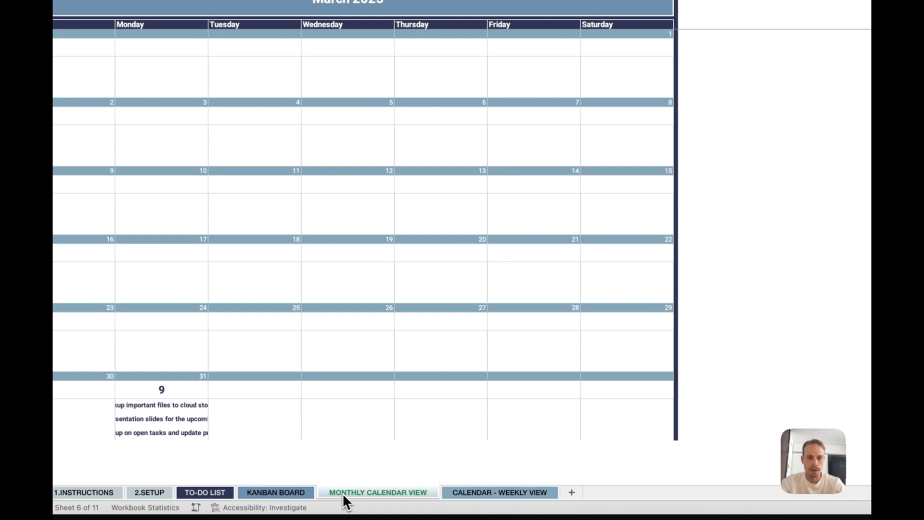
pyautogui.click(297, 494)
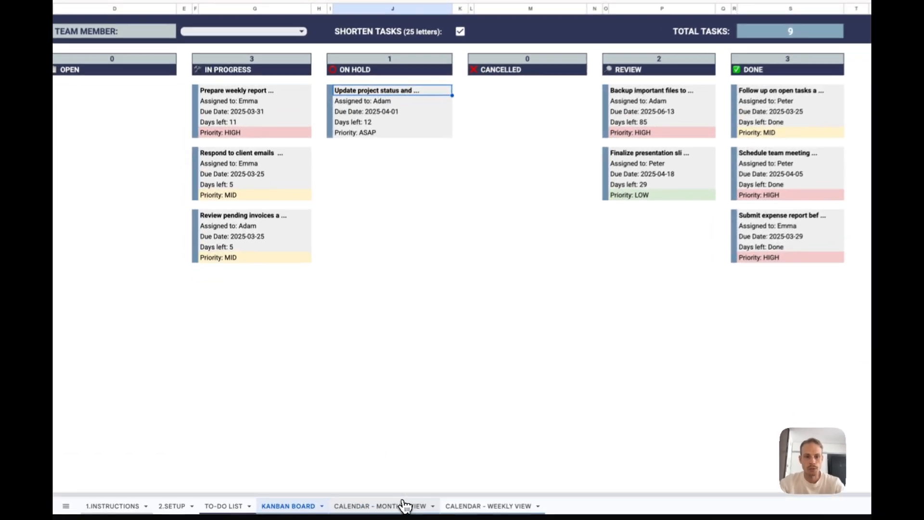
# - Compare the year selector on the monthly calendar sheet in Google Sheets and in the Excel workbook
pyautogui.click(362, 503)
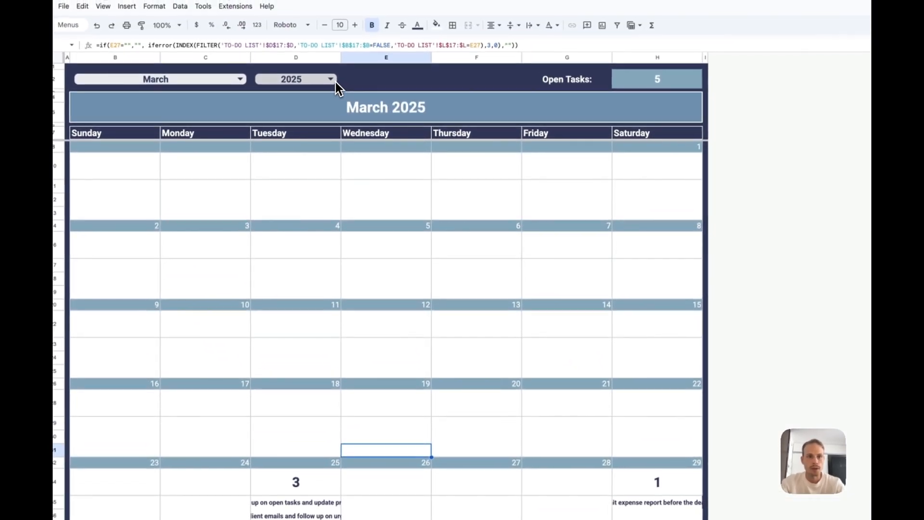
pyautogui.click(337, 83)
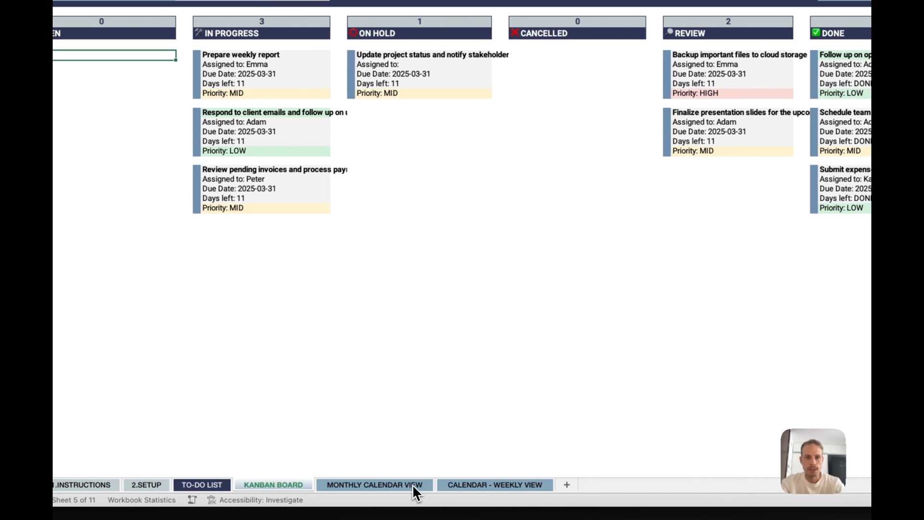
pyautogui.click(412, 484)
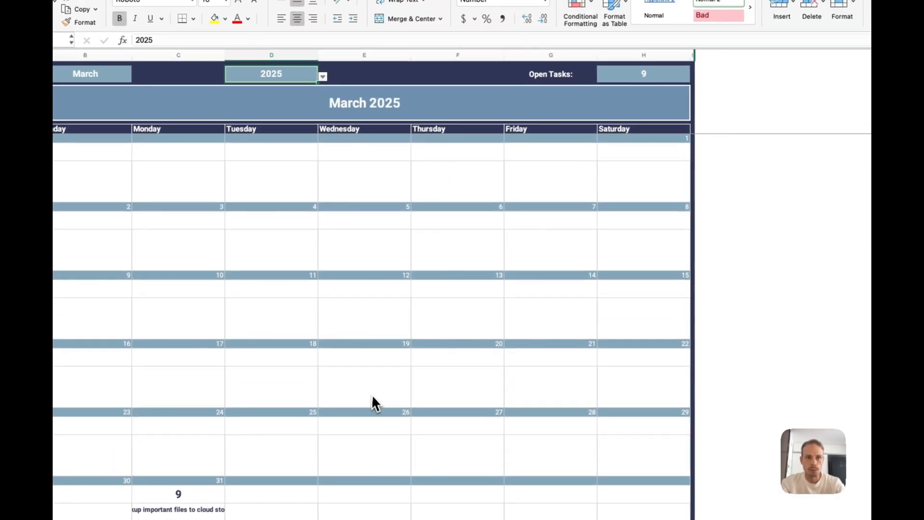
pyautogui.click(322, 76)
pyautogui.click(324, 77)
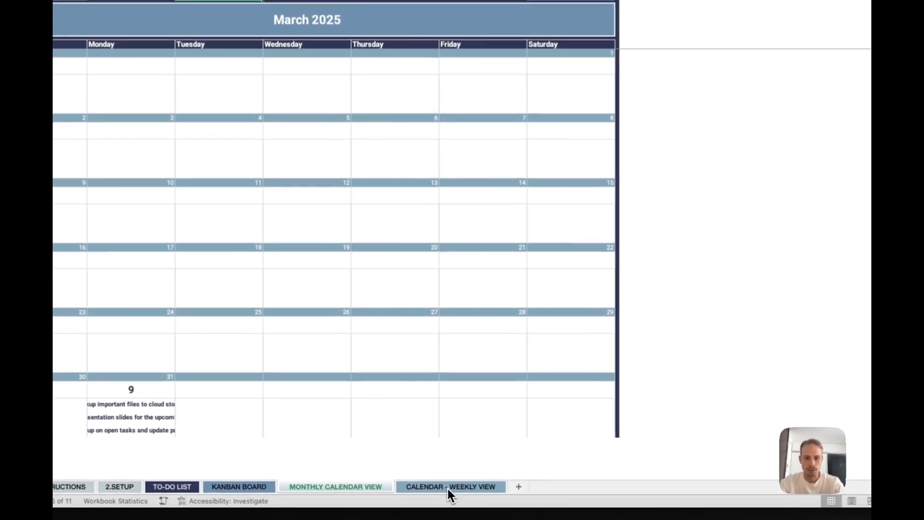
# - View the weekly calendar sheet of the Excel workbook and look through the options of its year selector
pyautogui.click(427, 495)
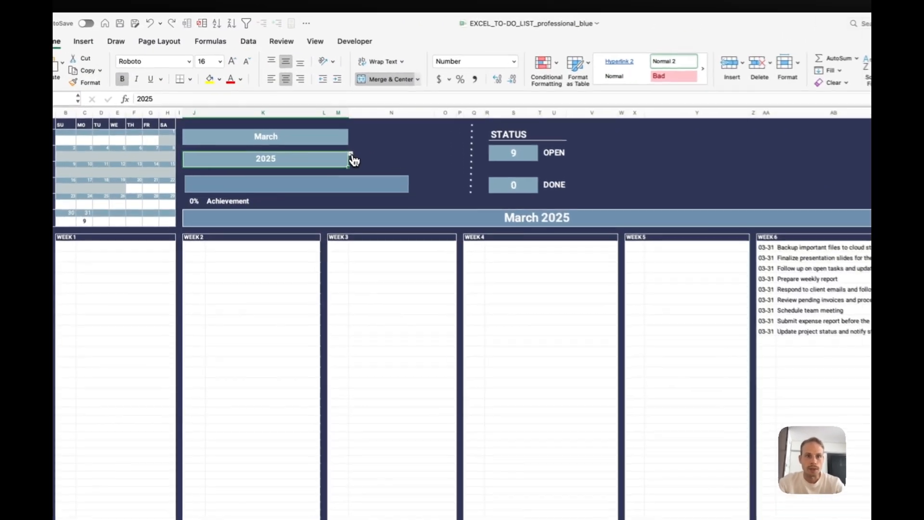
pyautogui.click(318, 125)
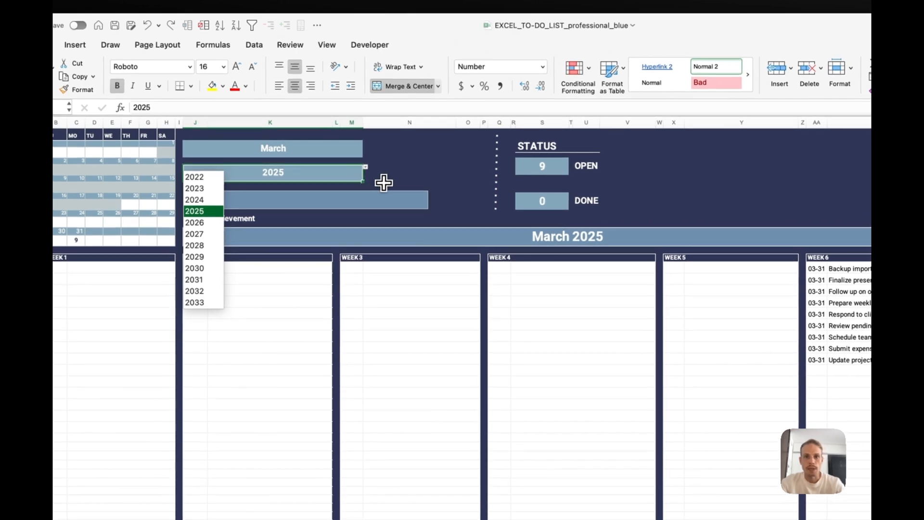
pyautogui.press('Escape')
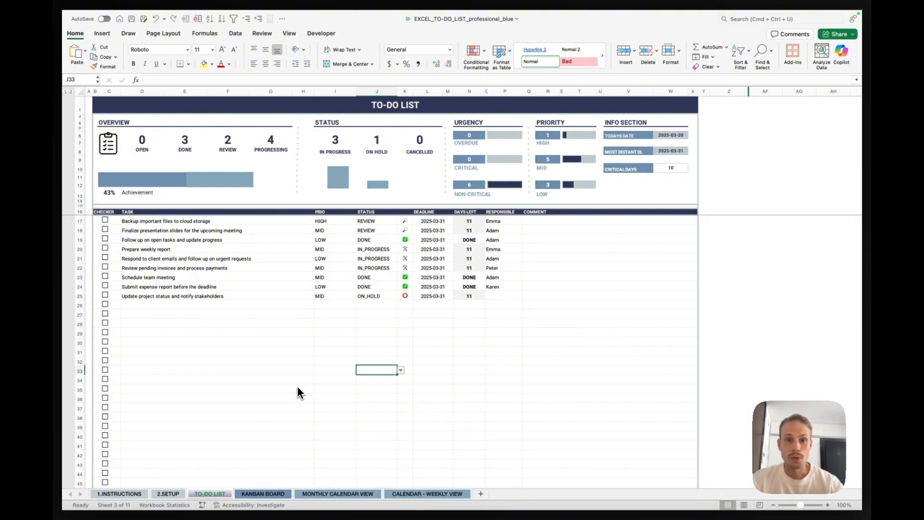
# - Apply a filter to header row 16 of the Excel to-do list and compare it with the Google Sheets filter
pyautogui.click(81, 212)
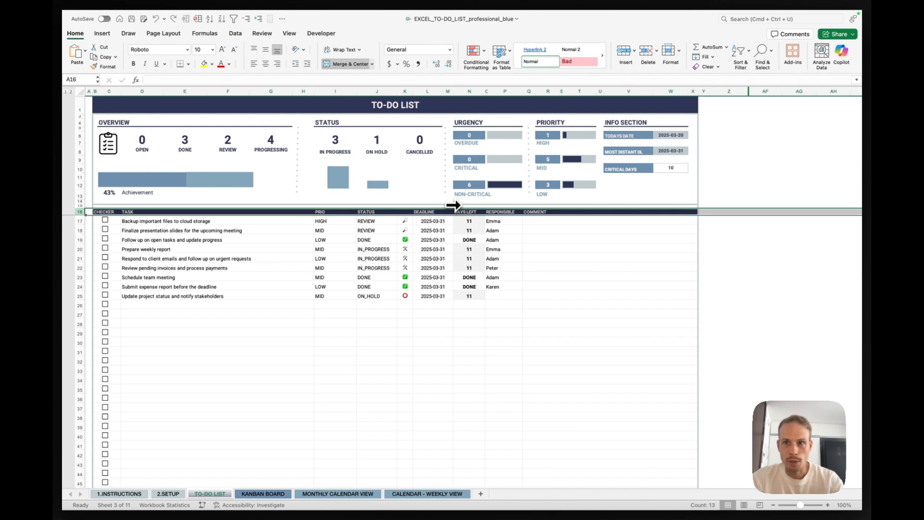
pyautogui.click(746, 55)
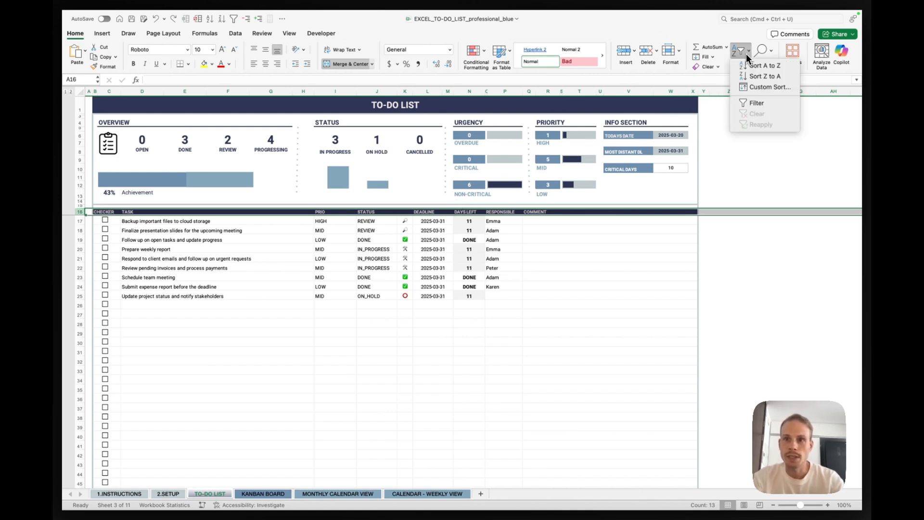
pyautogui.click(764, 102)
pyautogui.hotkey('ctrl', 'Right')
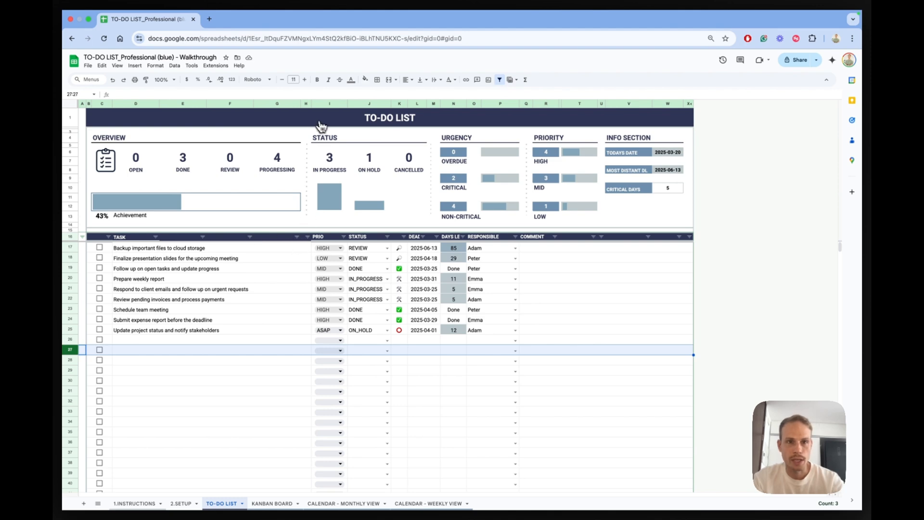
pyautogui.hotkey('ctrl', 'Left')
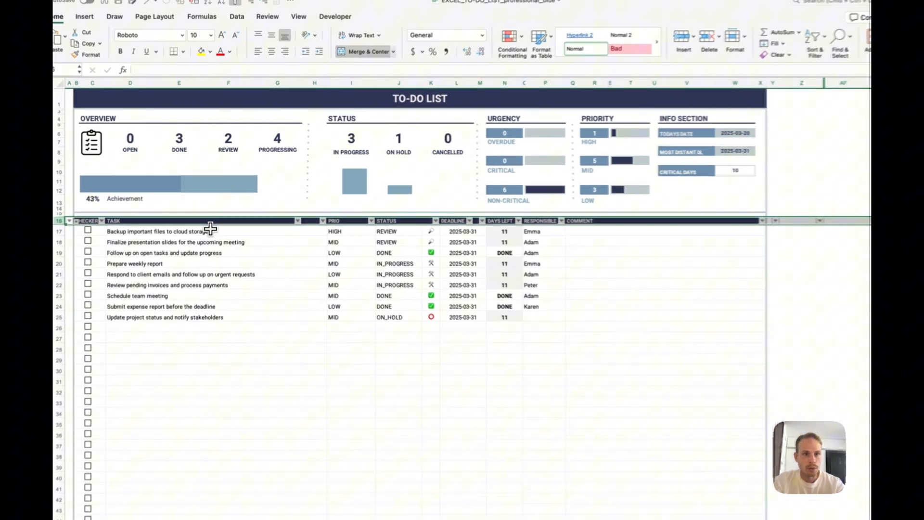
# - Try to sort the Excel tasks in descending order by the TASK column
pyautogui.click(219, 221)
pyautogui.click(207, 230)
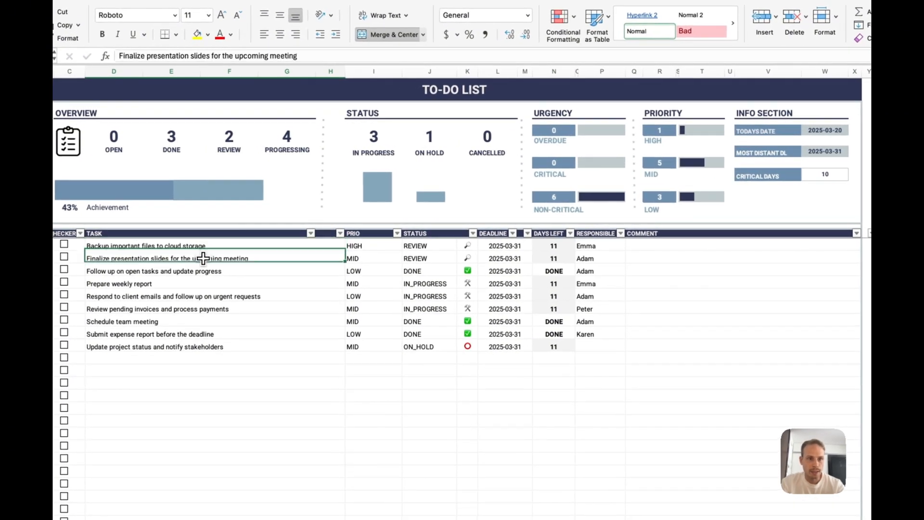
pyautogui.click(195, 234)
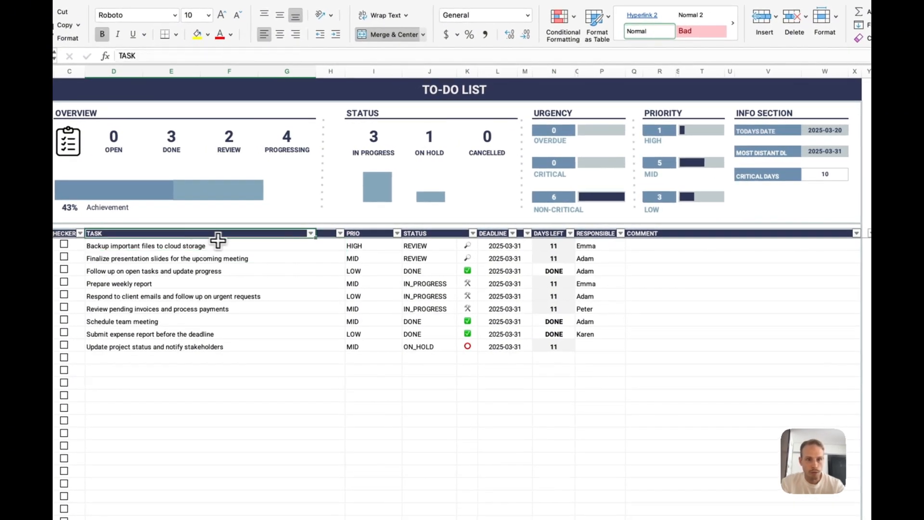
pyautogui.click(310, 234)
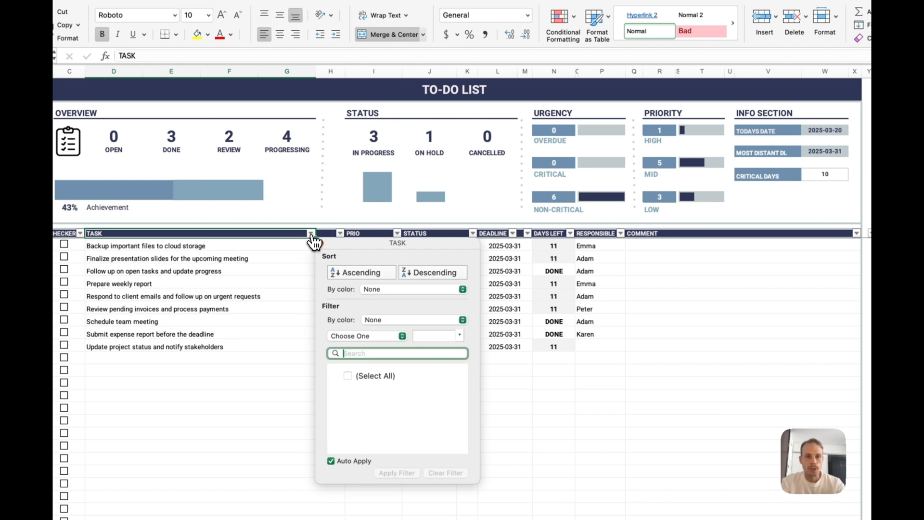
pyautogui.click(423, 273)
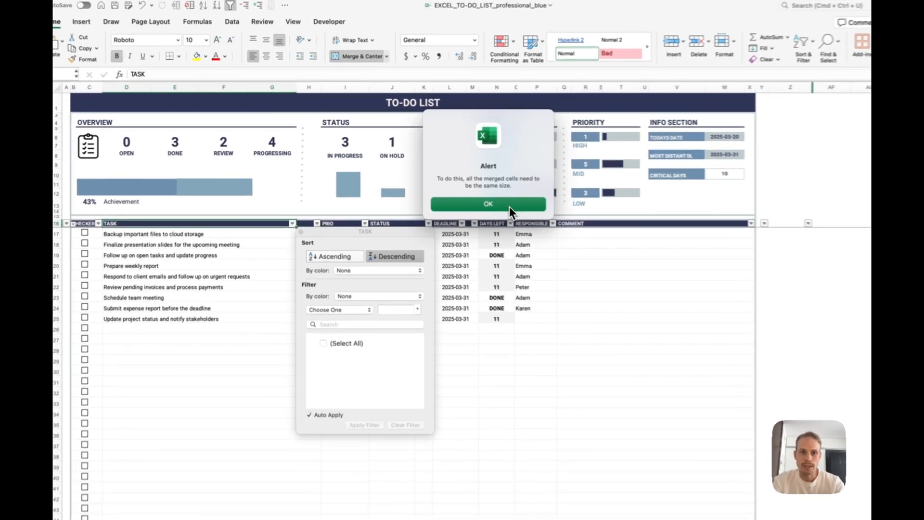
pyautogui.click(475, 194)
pyautogui.click(223, 250)
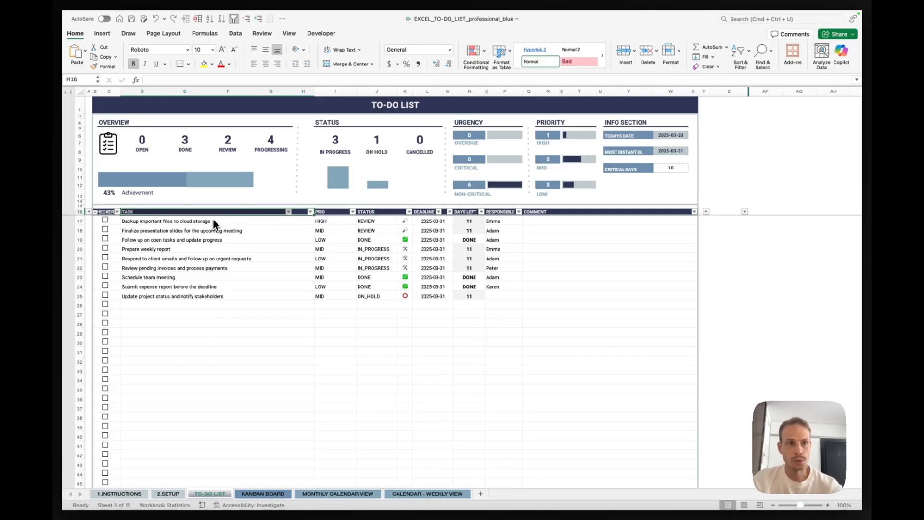
# - Check the CHECKER and TASK header cells in row 16 and unmerge the STATUS header
pyautogui.click(181, 213)
pyautogui.click(109, 211)
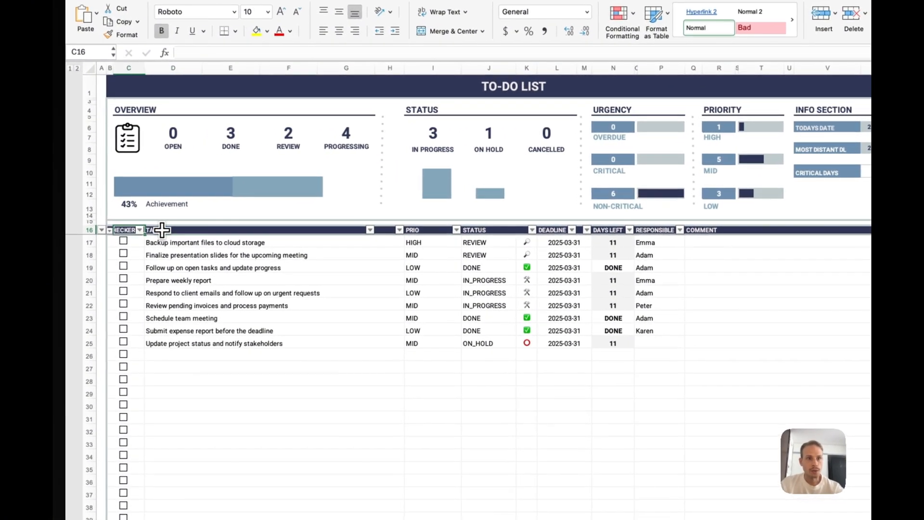
pyautogui.click(162, 230)
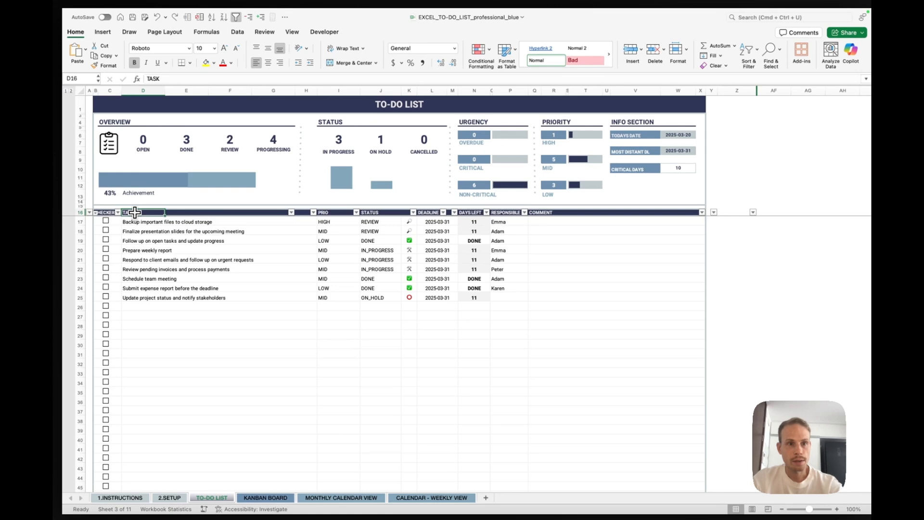
pyautogui.press('Right')
pyautogui.press('Right')
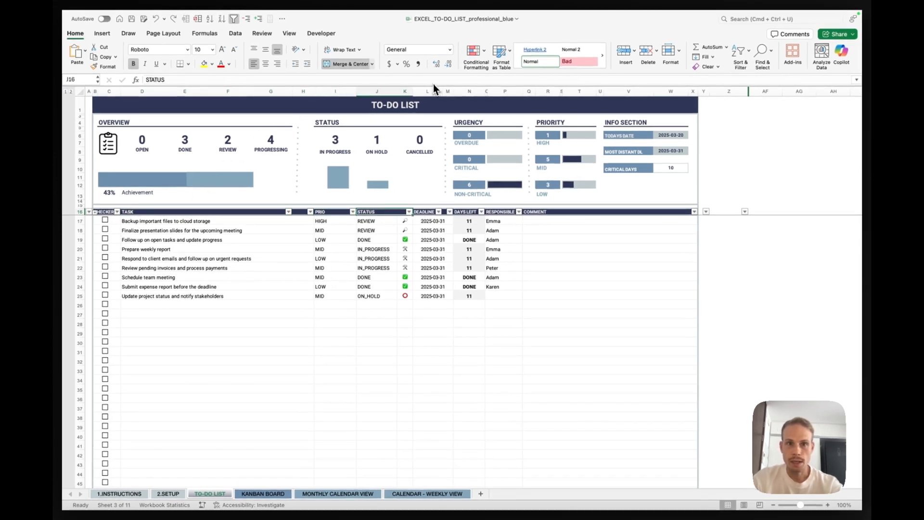
pyautogui.click(372, 64)
pyautogui.click(374, 109)
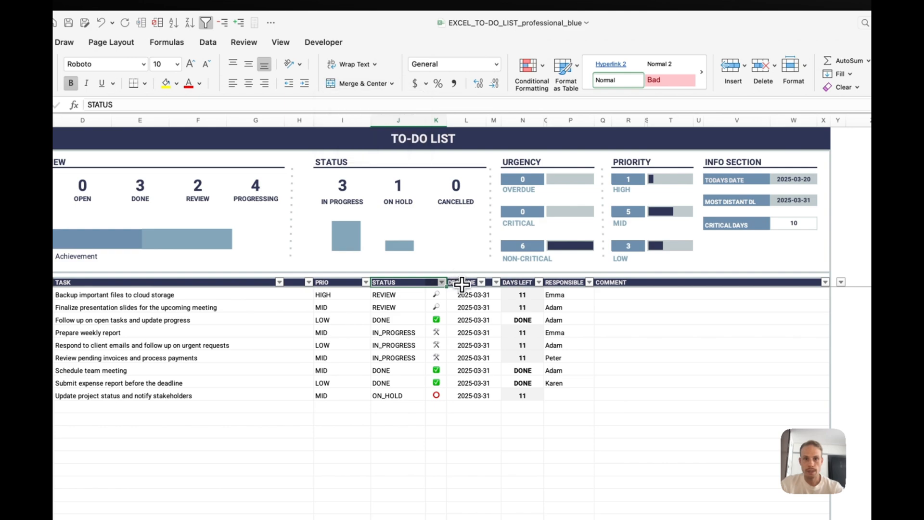
# - Unmerge the COMMENT header cells in row 16
pyautogui.press('Right')
pyautogui.press('Right')
pyautogui.press('Right')
pyautogui.press('Right')
pyautogui.press('Right')
pyautogui.press('Right')
pyautogui.press('Right')
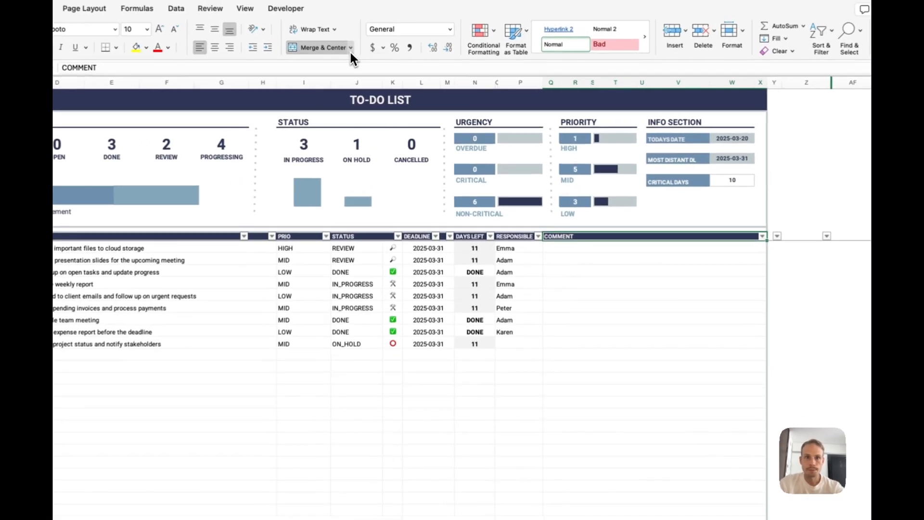
pyautogui.click(372, 64)
pyautogui.click(332, 103)
# - Unmerge the comment cells of all task rows from row 17 down to the end of the list
pyautogui.click(556, 255)
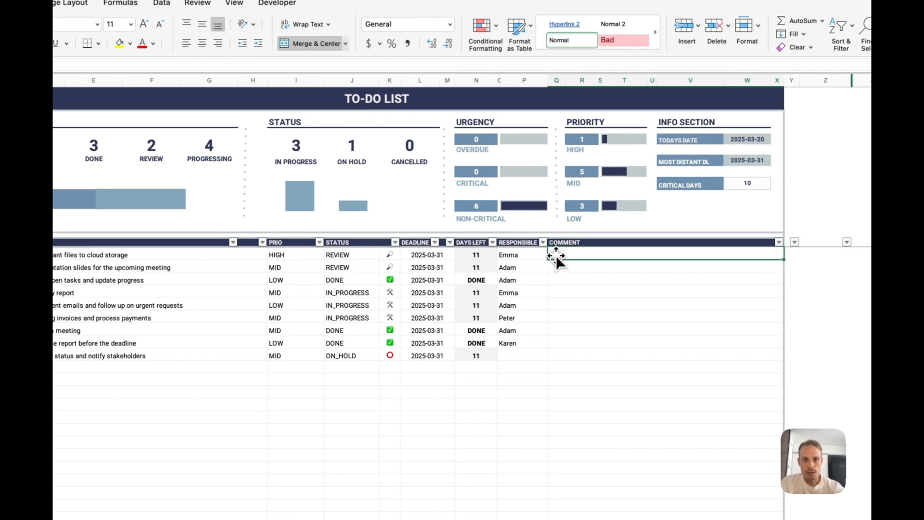
pyautogui.moveTo(567, 257)
pyautogui.mouseDown()
pyautogui.moveTo(565, 519)
pyautogui.moveTo(581, 519)
pyautogui.mouseUp()
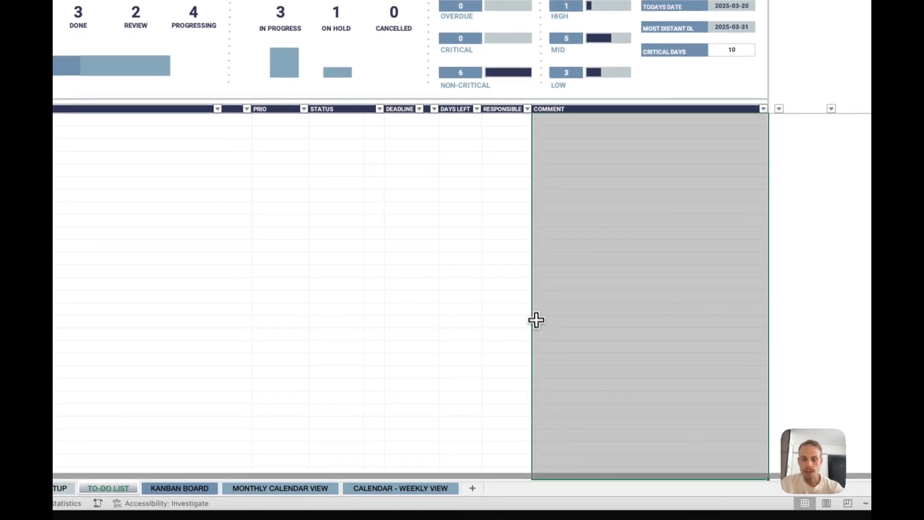
pyautogui.scroll(10, 536, 321)
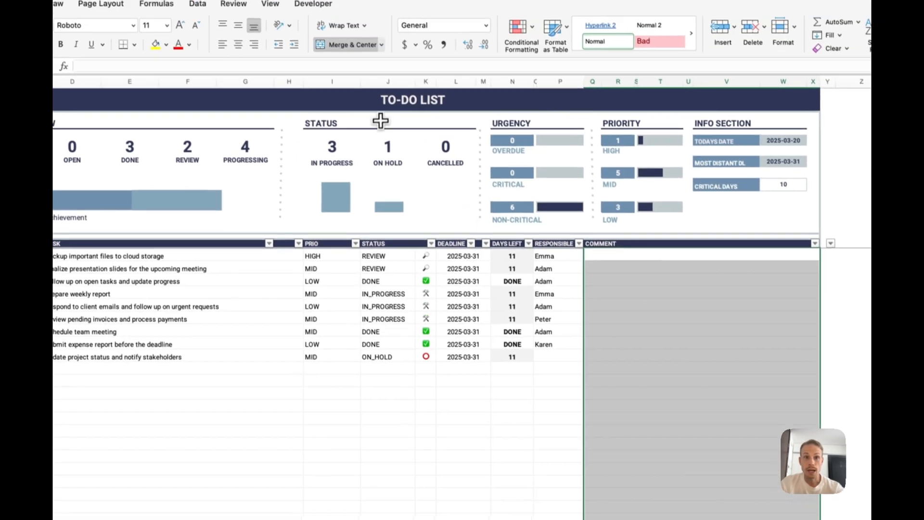
pyautogui.click(387, 59)
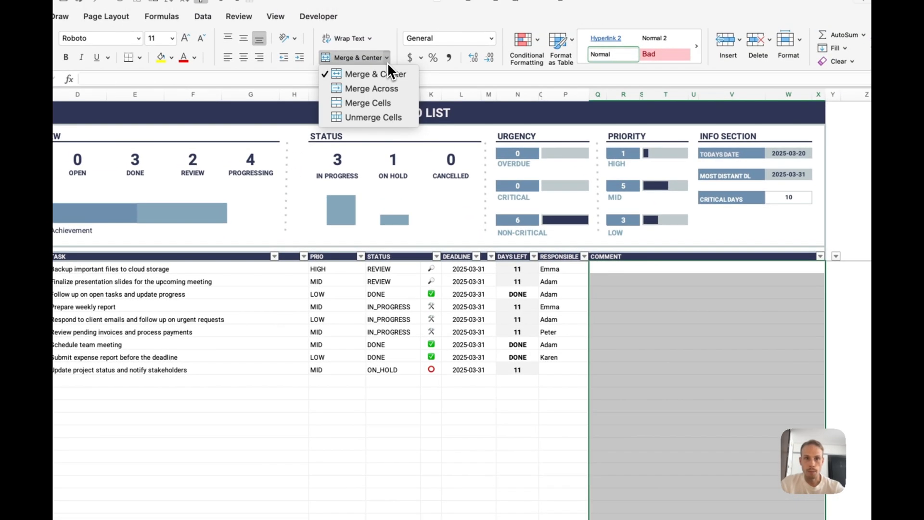
pyautogui.click(388, 117)
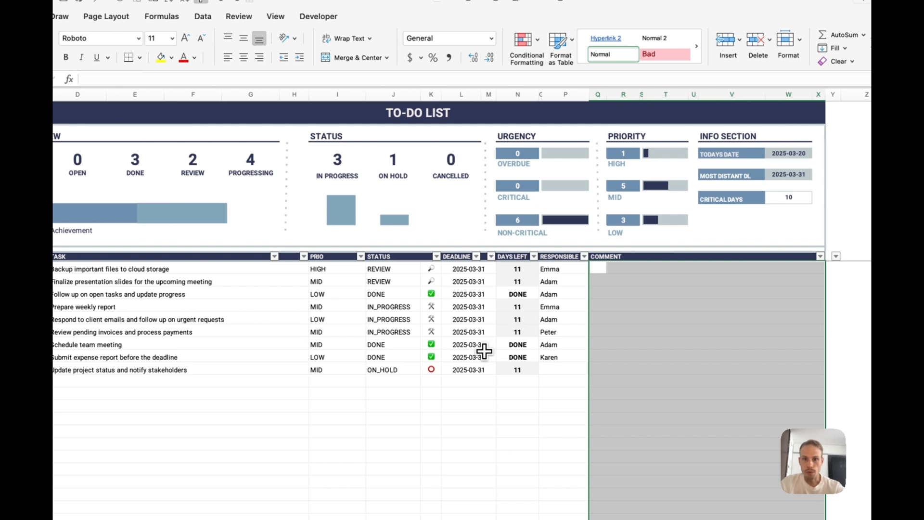
pyautogui.click(614, 319)
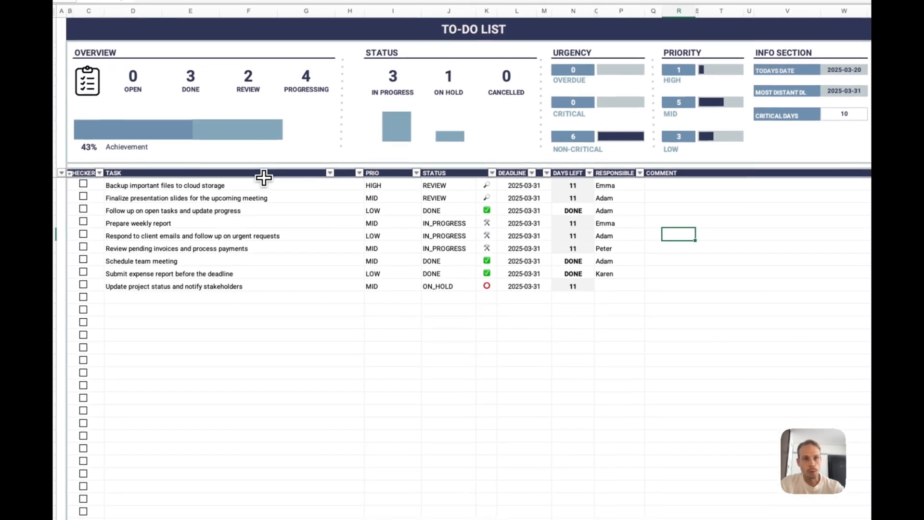
pyautogui.click(202, 305)
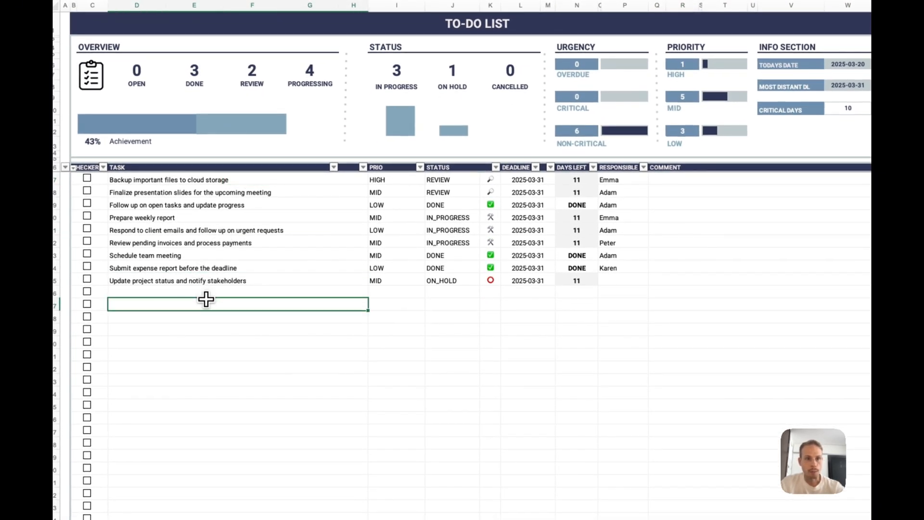
pyautogui.click(534, 303)
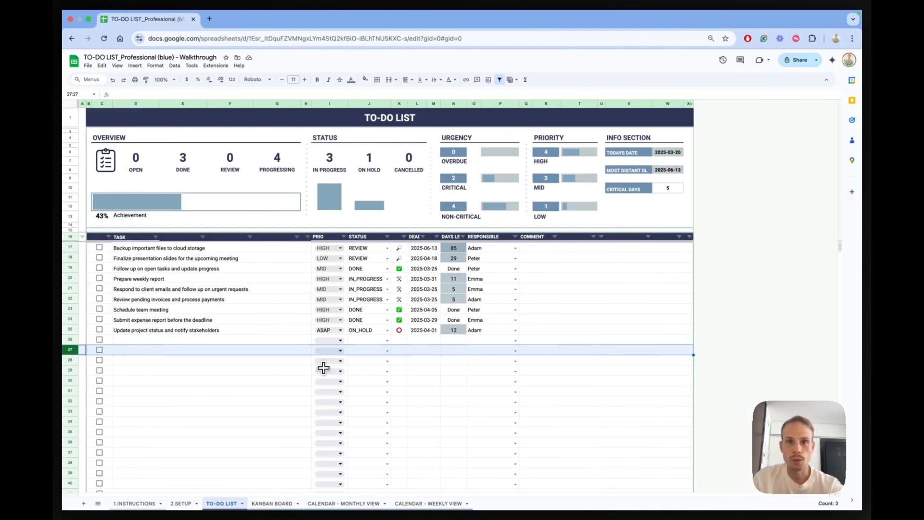
# - Remove and recreate the filter on header row 16 in the Google Sheets to-do list, and open the TASK column's filter options
pyautogui.click(499, 79)
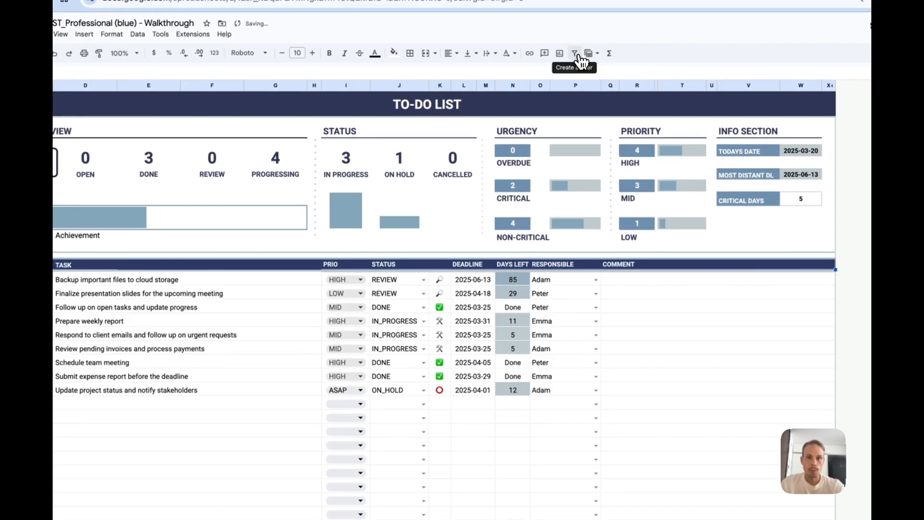
pyautogui.click(582, 58)
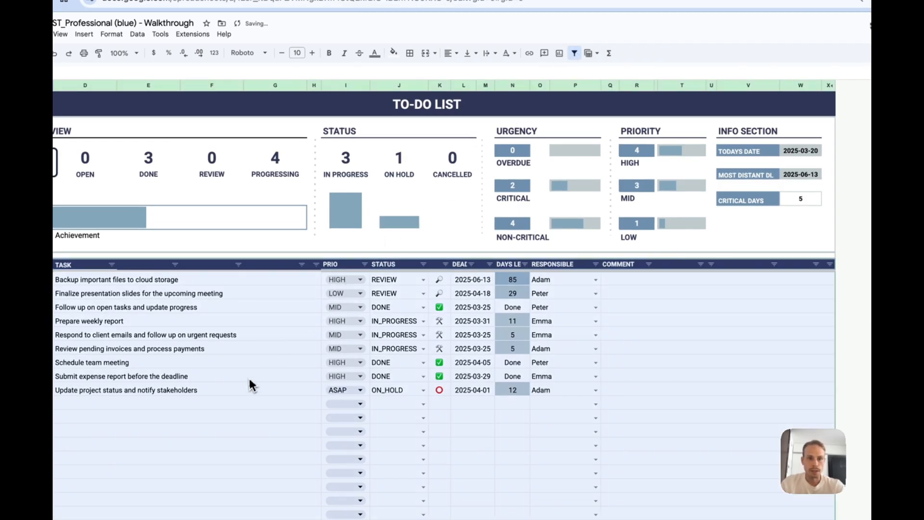
pyautogui.click(239, 404)
pyautogui.click(218, 445)
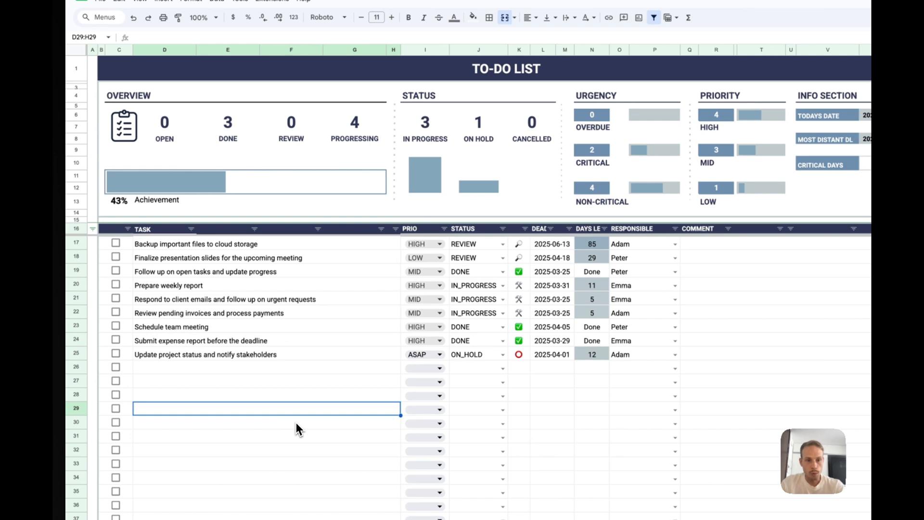
pyautogui.click(296, 423)
pyautogui.click(284, 352)
pyautogui.click(284, 394)
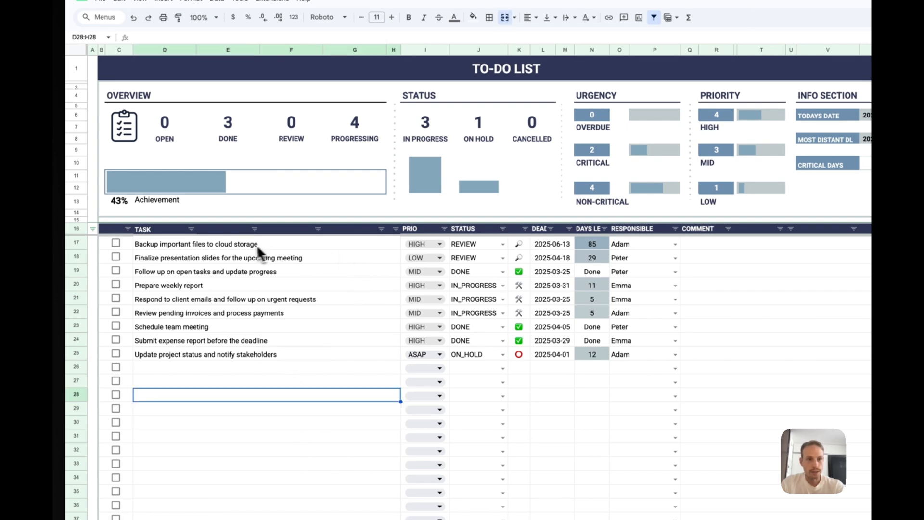
pyautogui.click(191, 228)
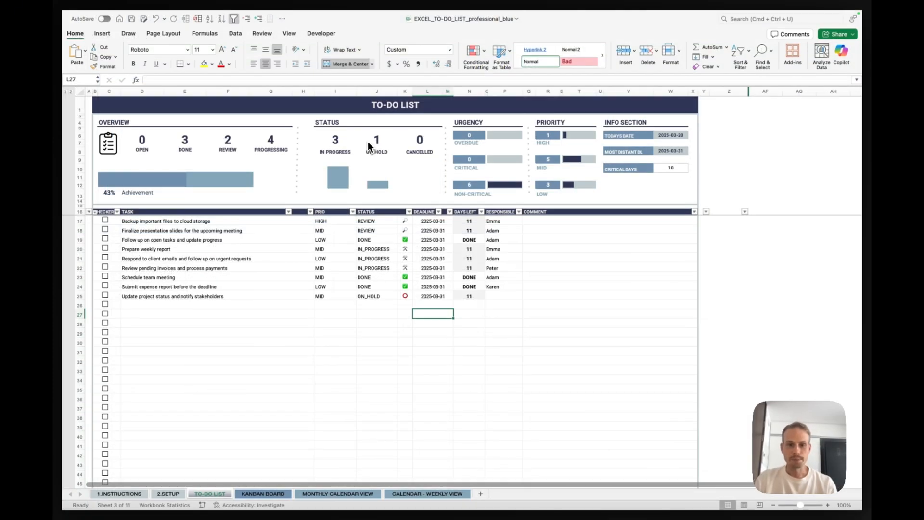